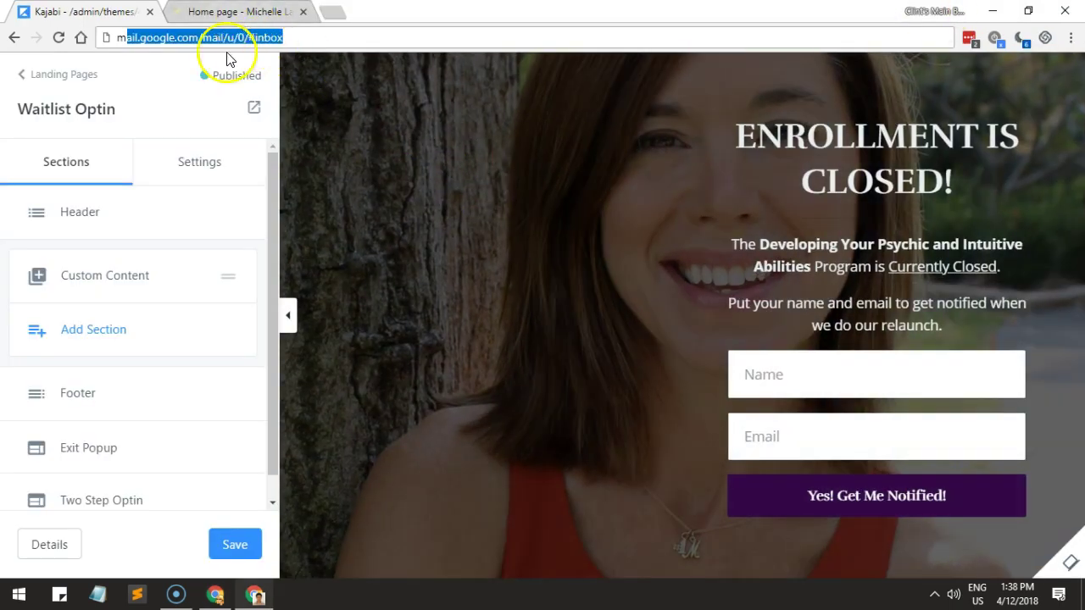
Return to the landing pages list, preview the Waitlist Optin page, and examine its program text and web address.
click(67, 76)
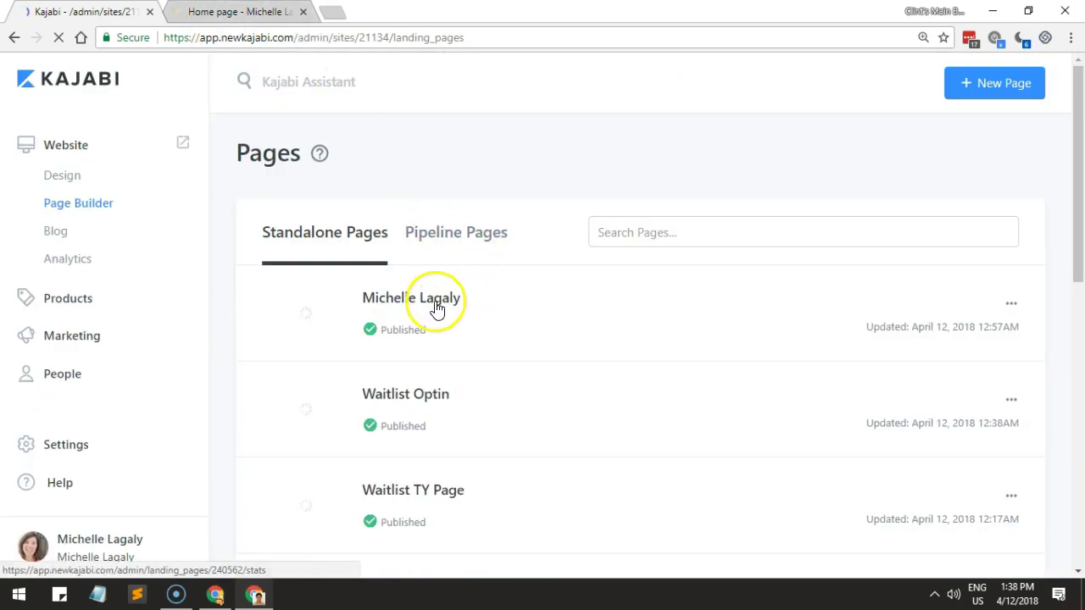
mouse_move(436, 309)
scroll(436, 293, down, 1)
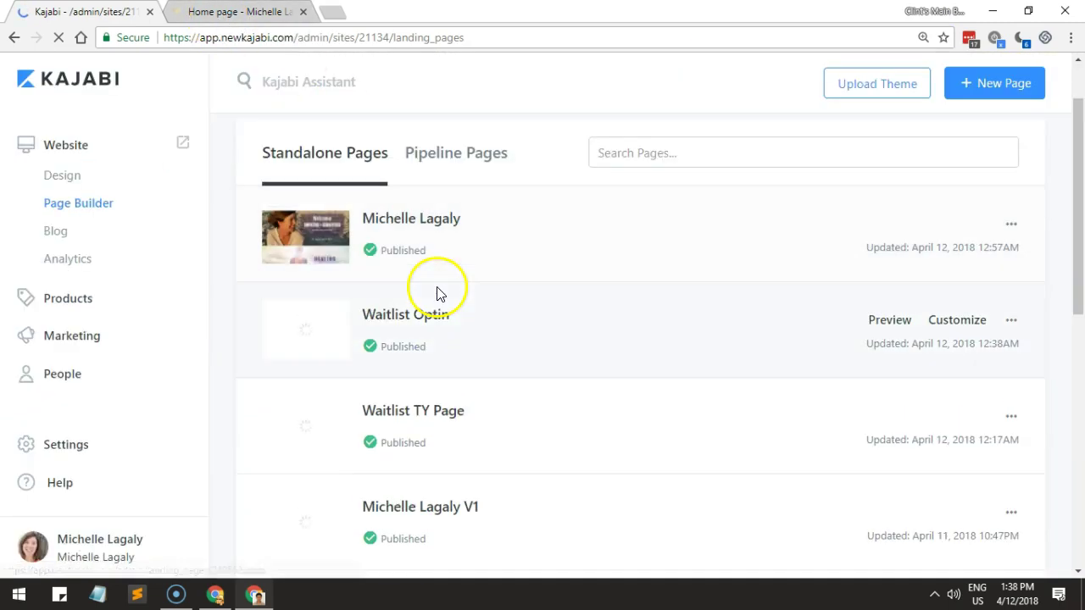
click(891, 327)
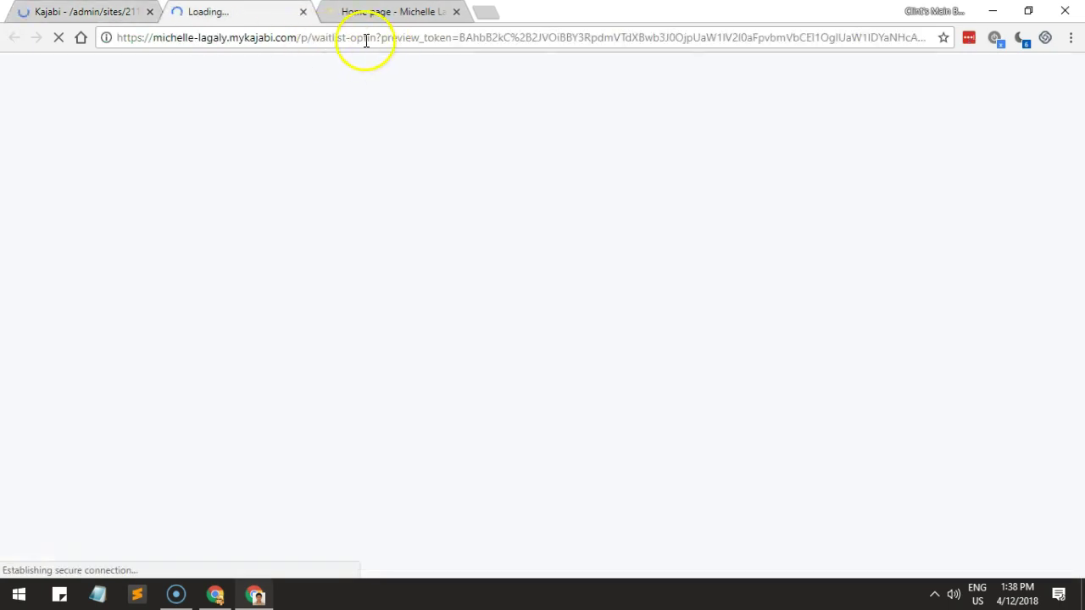
drag(447, 38, 123, 31)
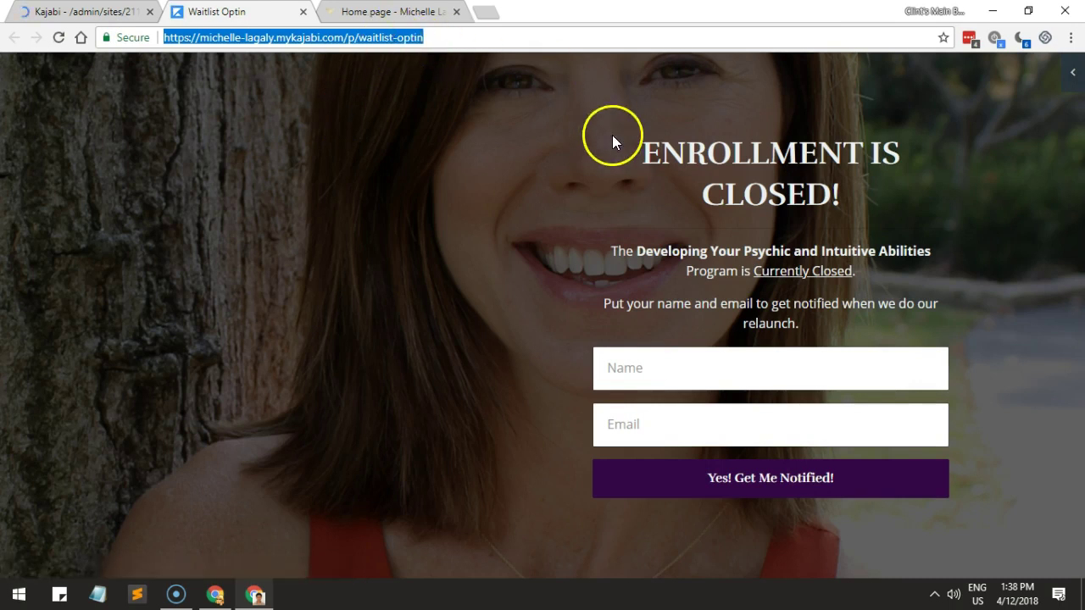
drag(716, 250, 681, 251)
drag(789, 251, 690, 251)
drag(360, 37, 499, 42)
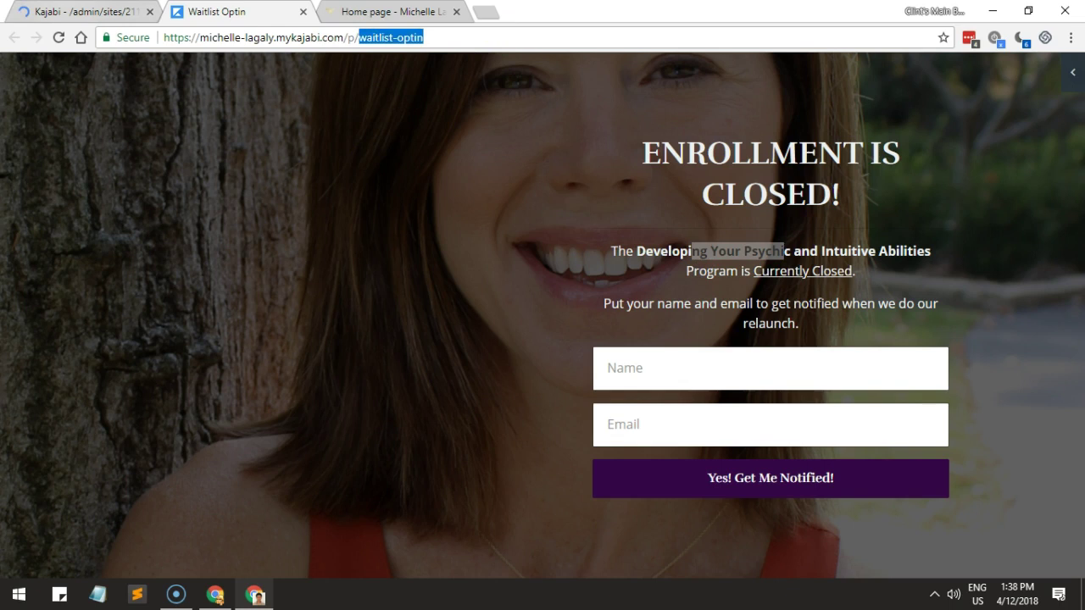
Open the Waitlist Optin page's details and set its title to "Psychic & Intuitive Waitlist Optin".
key(ctrl+shift+Tab)
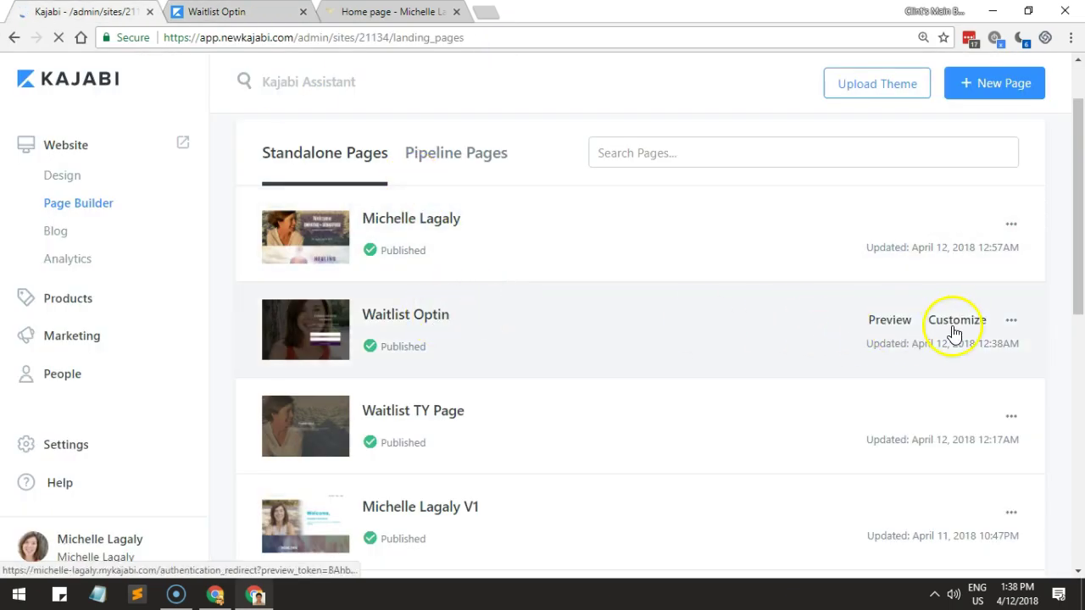
click(1011, 324)
click(930, 360)
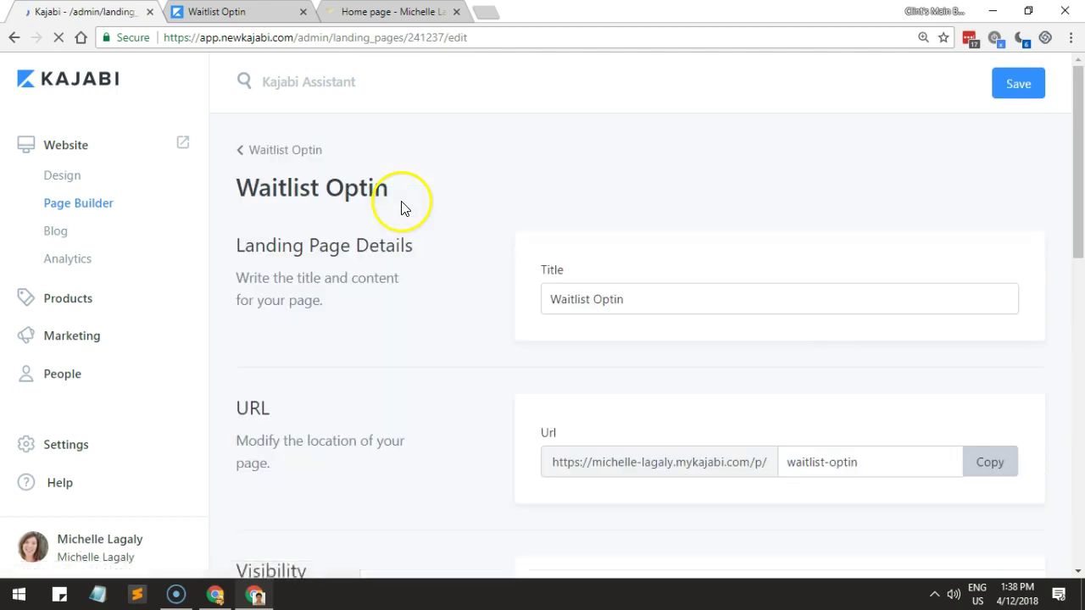
click(639, 299)
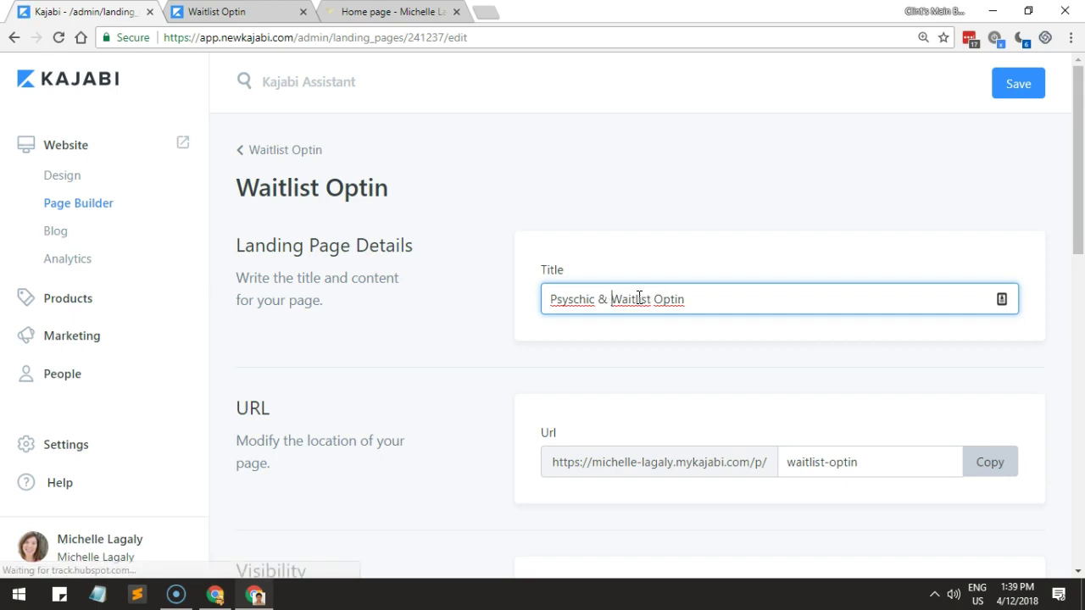
click(573, 300)
key(BackSpace)
click(586, 295)
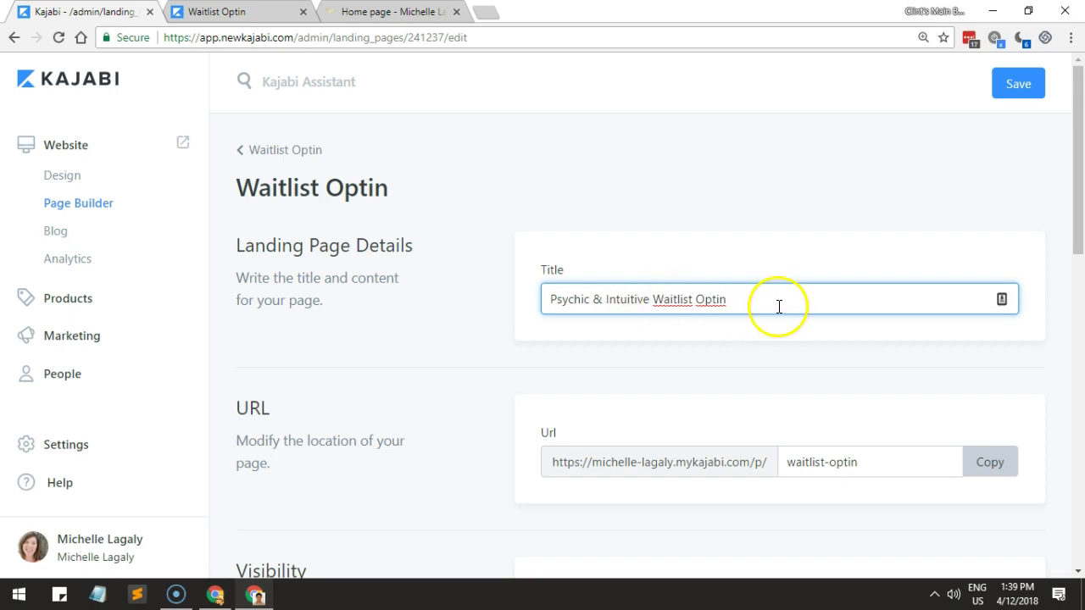
Set the landing page's URL slug to psychic-intuitive-waitlist-optin and save the page details.
key(ctrl+a)
click(818, 462)
click(792, 463)
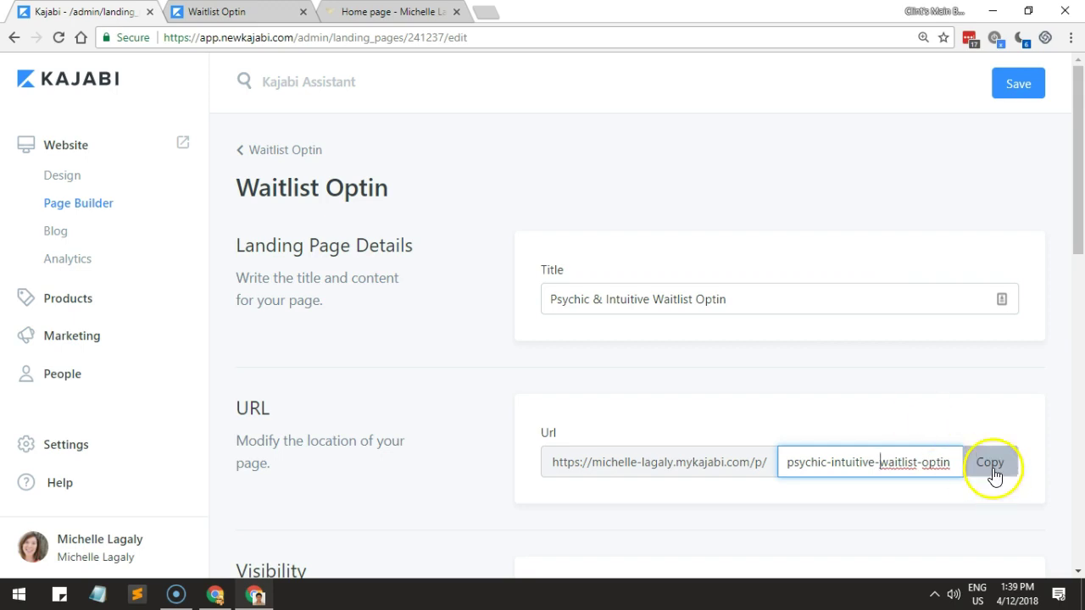
click(1008, 89)
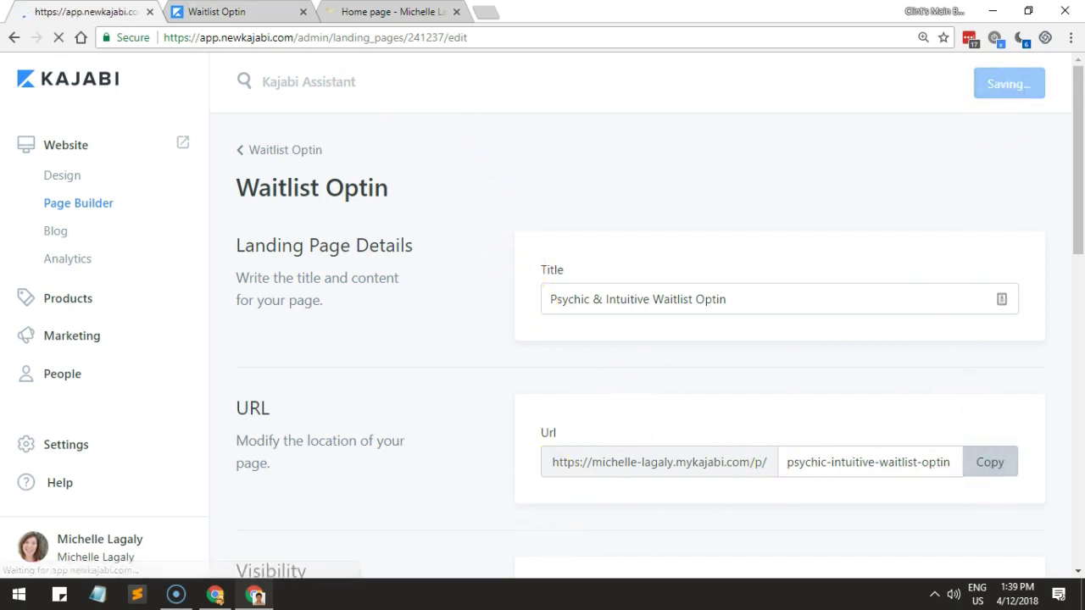
Reload the old waitlist-optin preview address to check it, and close that preview.
click(222, 12)
key(F5)
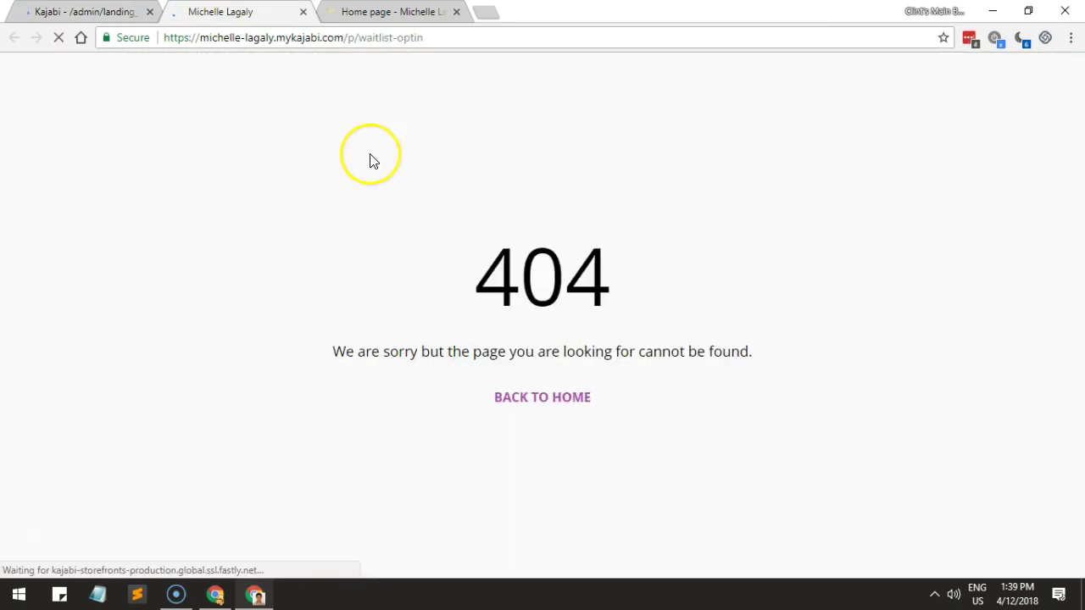
click(298, 12)
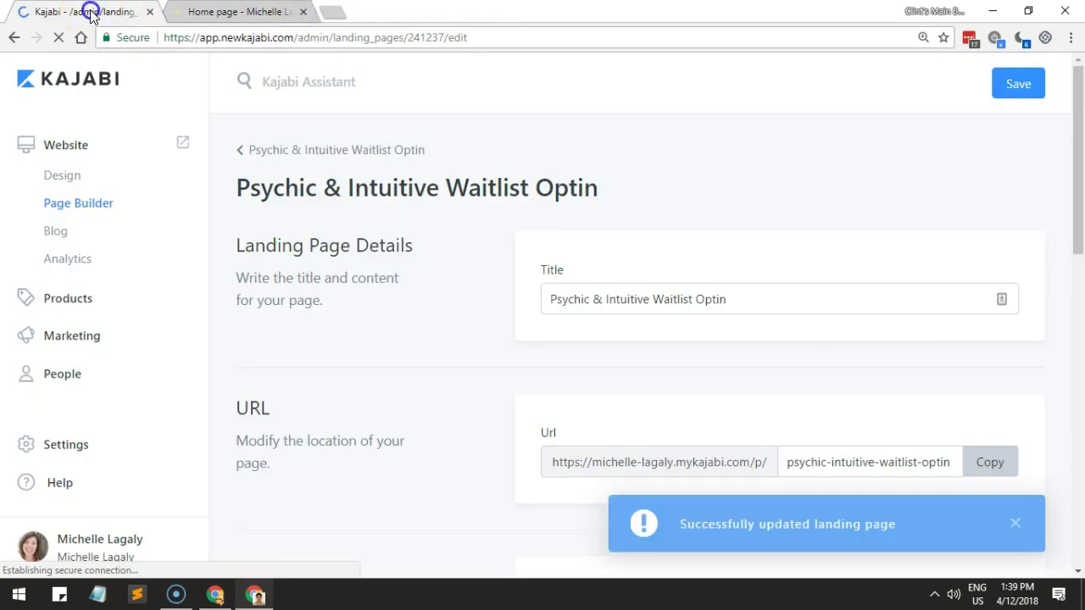
Copy the renamed page's URL, open it in a new browser tab, and place that tab beside the Kajabi one.
scroll(865, 382, down, 1)
click(990, 382)
click(343, 10)
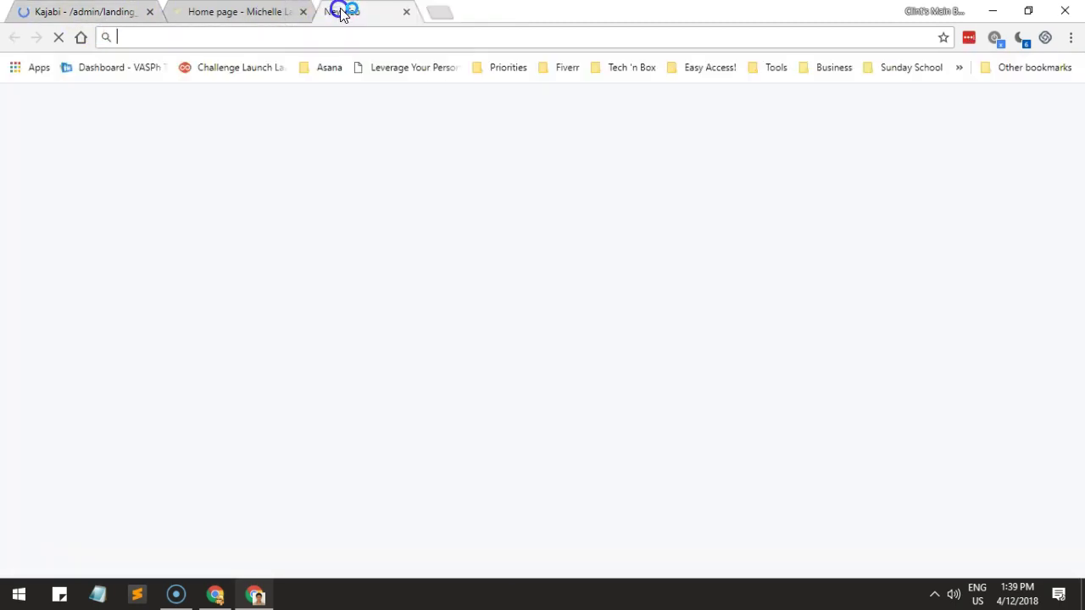
key(ctrl+v)
key(Return)
drag(400, 13, 273, 11)
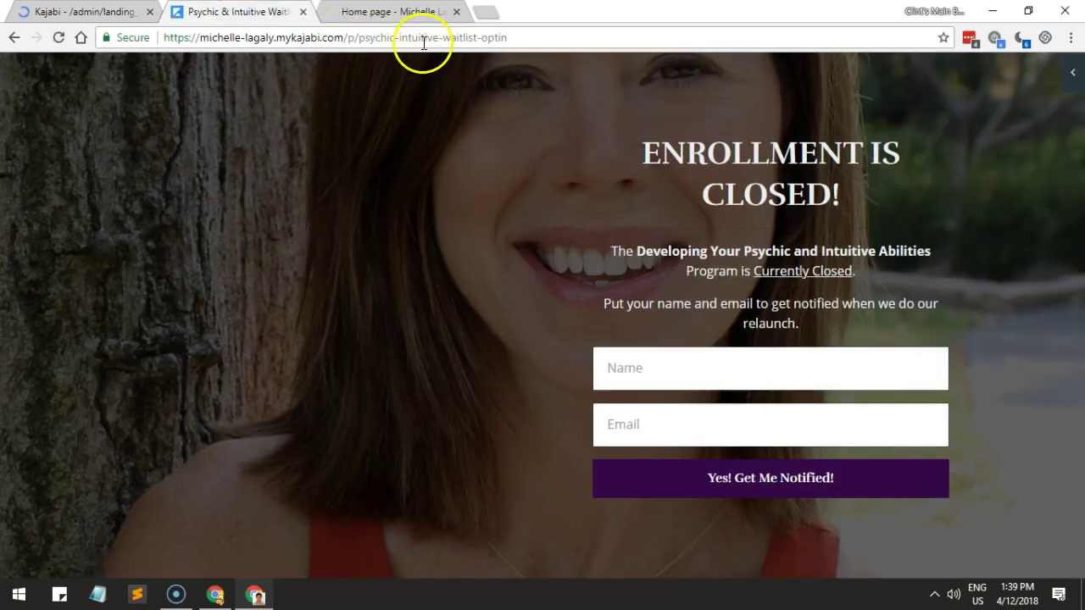
Examine the WordPress website's home page and its navigation menu.
click(412, 12)
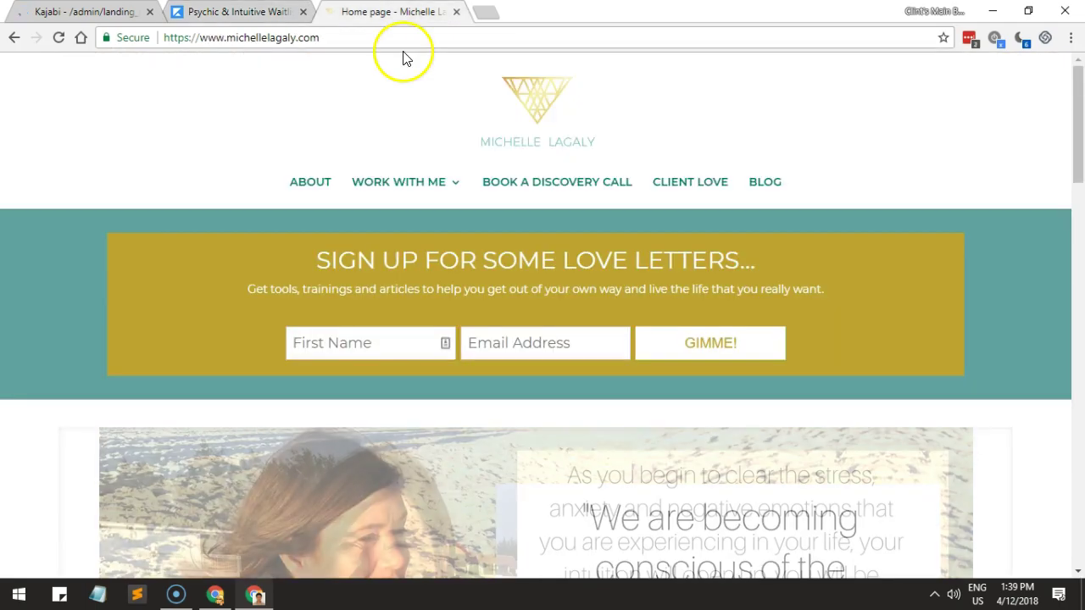
scroll(489, 221, down, 14)
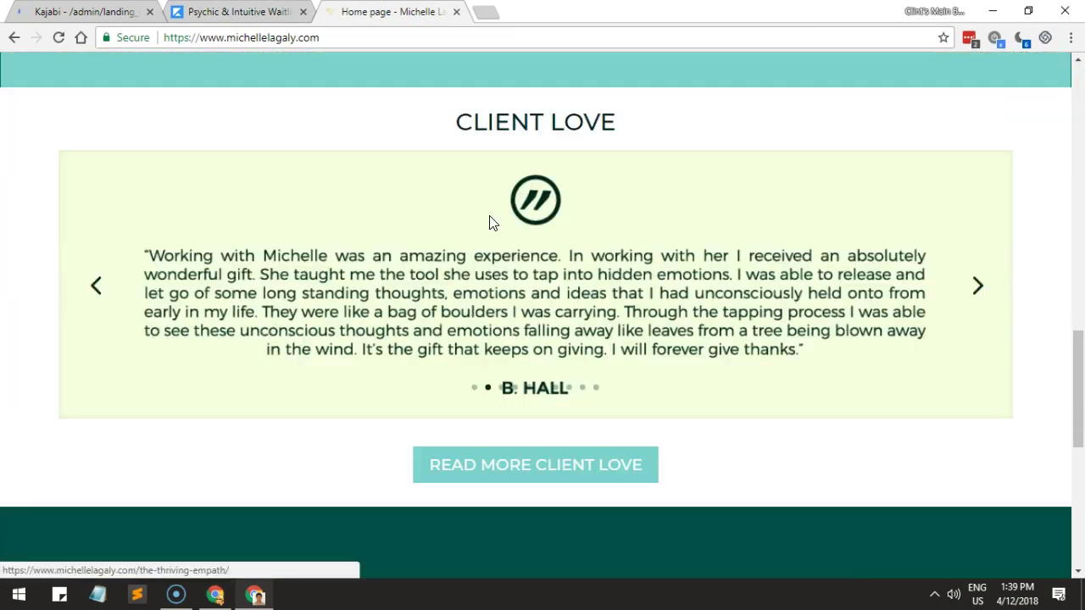
scroll(488, 219, up, 14)
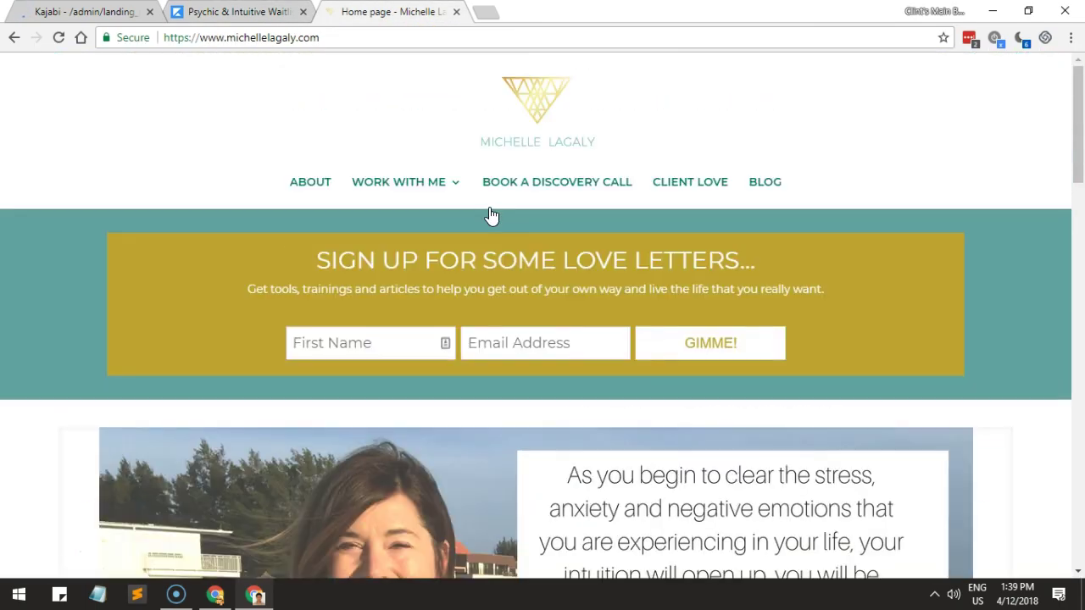
click(413, 66)
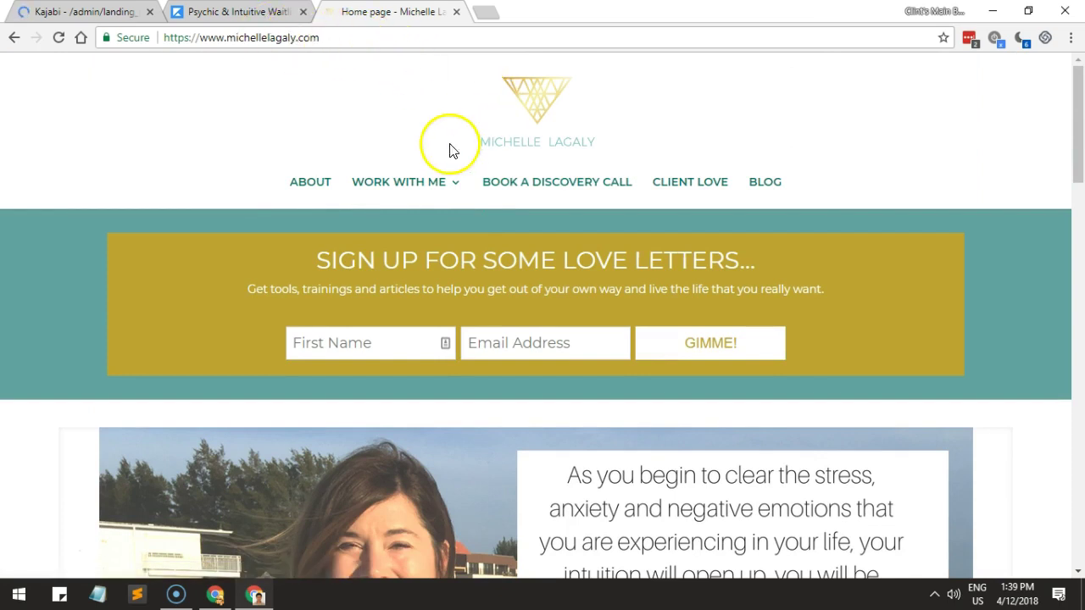
mouse_move(445, 181)
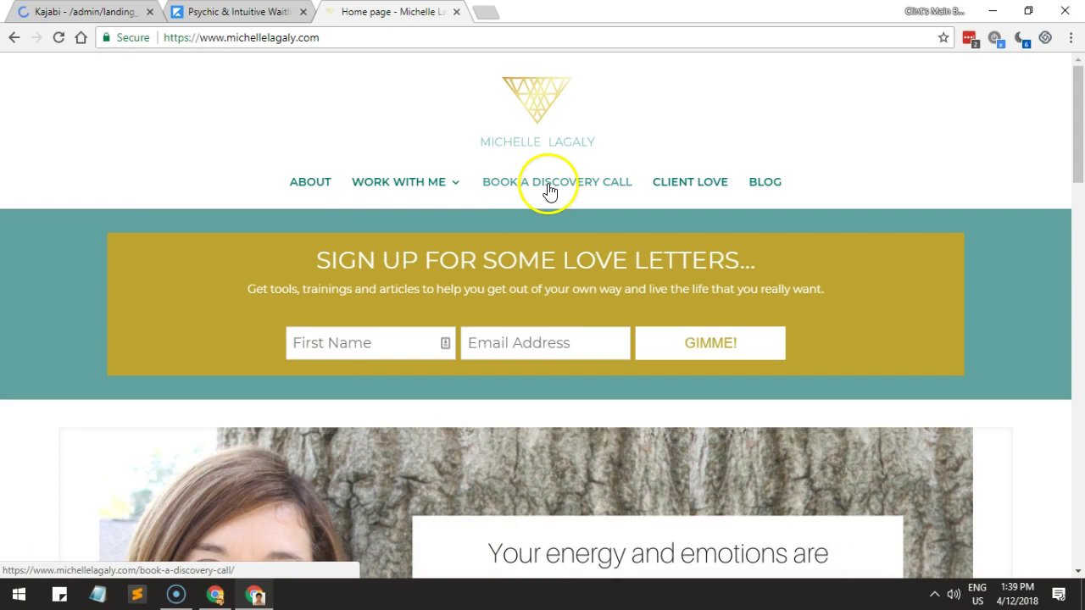
Switch to Asana, close the open task, and open the client's Wordpress to Kajabi project in a new tab.
click(222, 595)
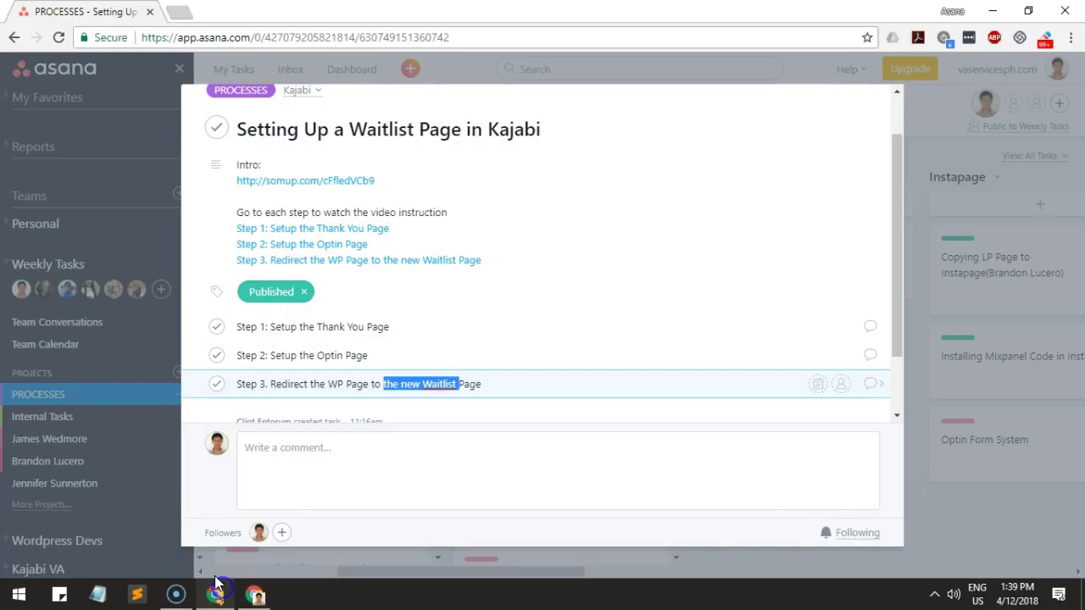
click(911, 304)
scroll(113, 416, down, 6)
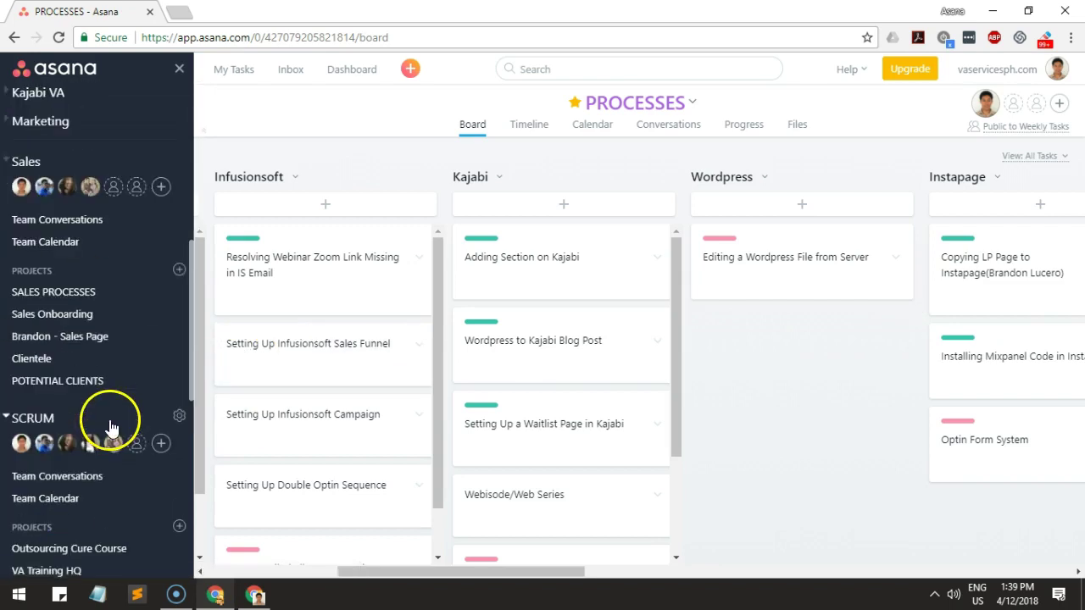
scroll(107, 417, down, 5)
middle_click(34, 400)
key(ctrl+Tab)
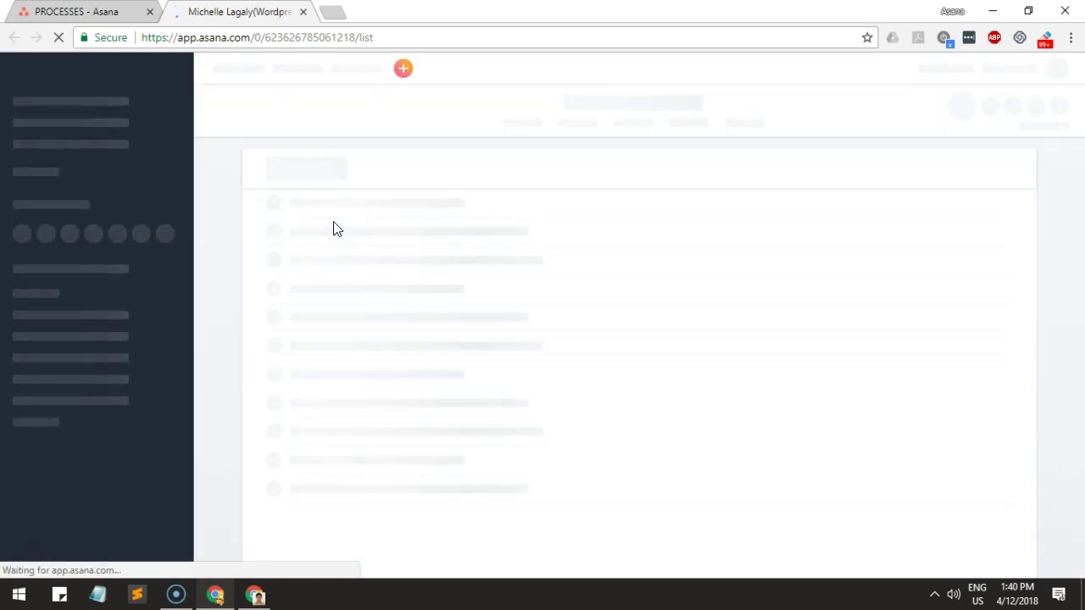
Copy the psychicdevelopment page link from the "Waitlist Page" task's description and load it in the website's browser tab.
click(593, 306)
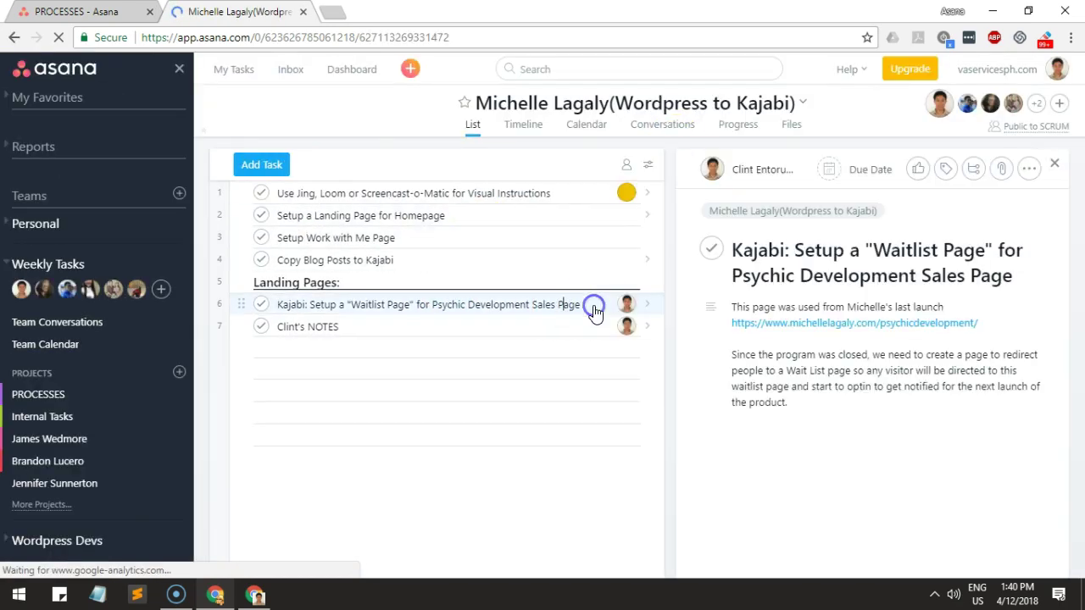
right_click(877, 326)
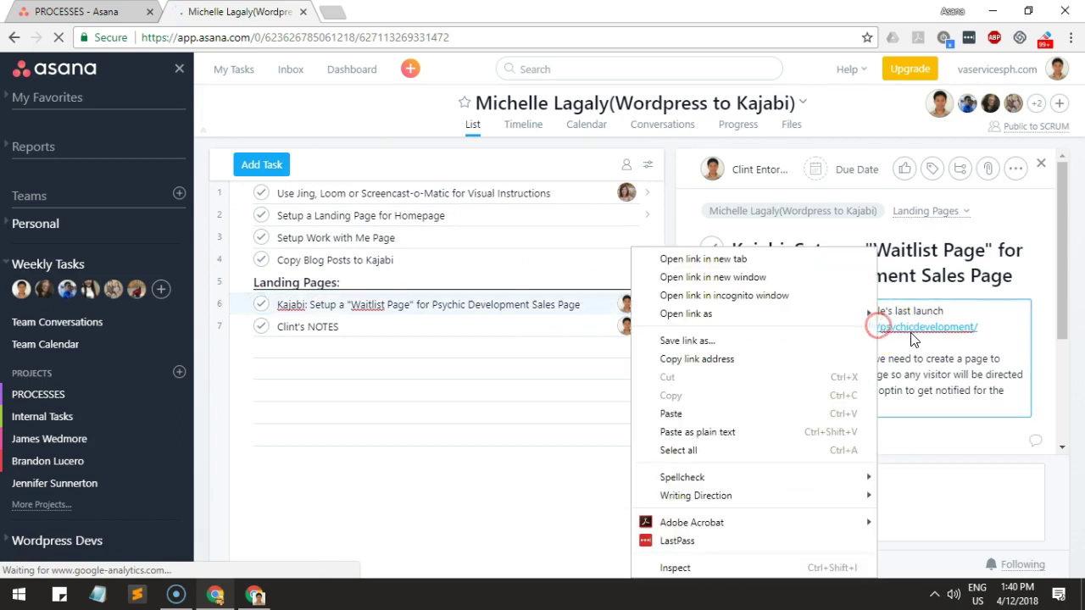
click(717, 360)
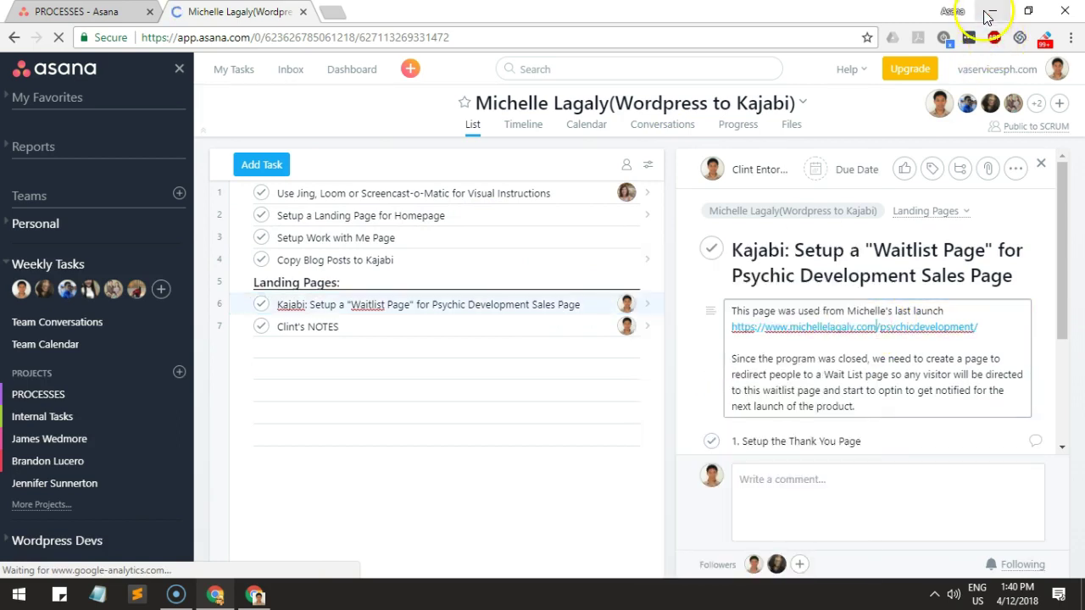
click(991, 11)
click(436, 36)
key(ctrl+v)
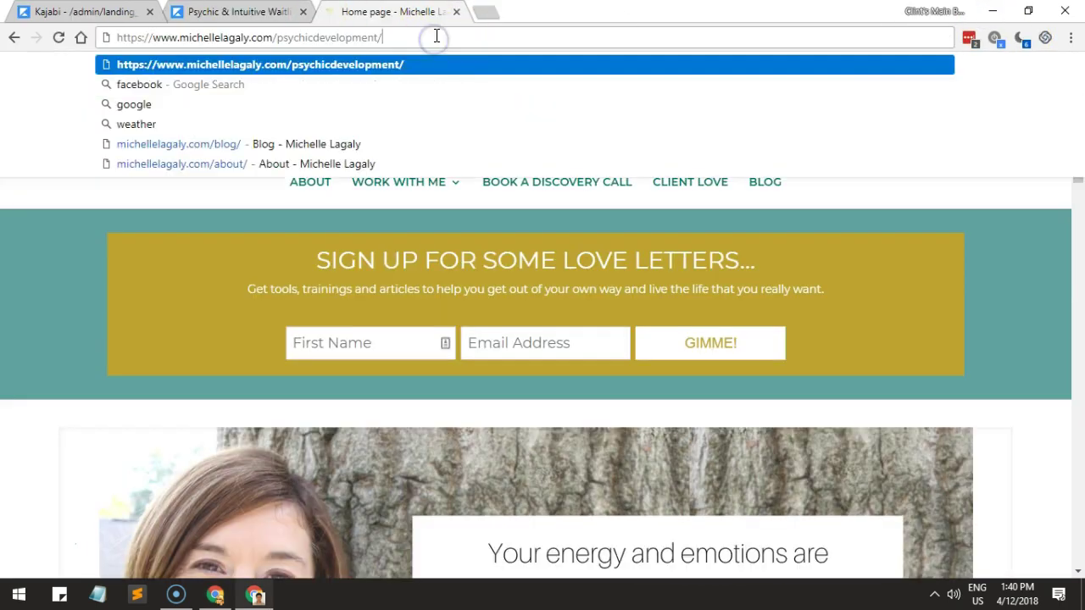
key(Return)
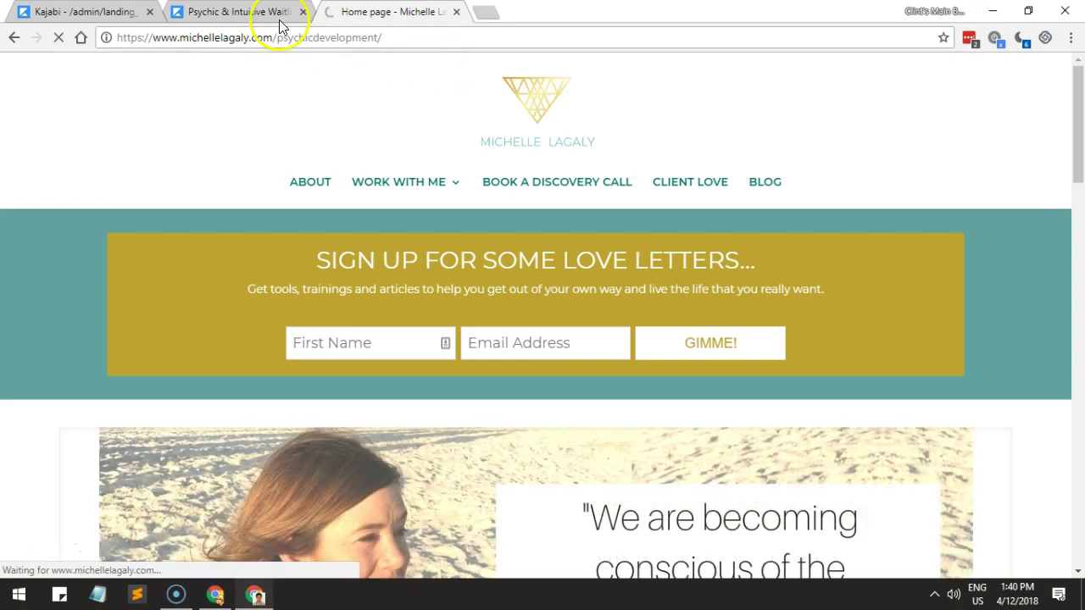
Go back to the waitlist optin page and examine its Name and Email fields.
click(246, 13)
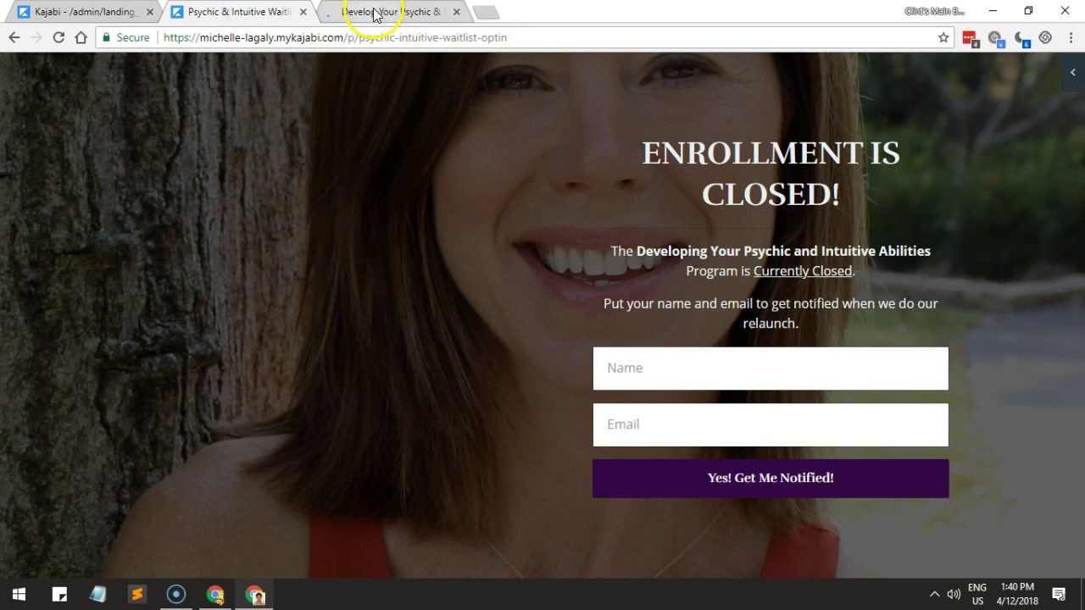
click(689, 358)
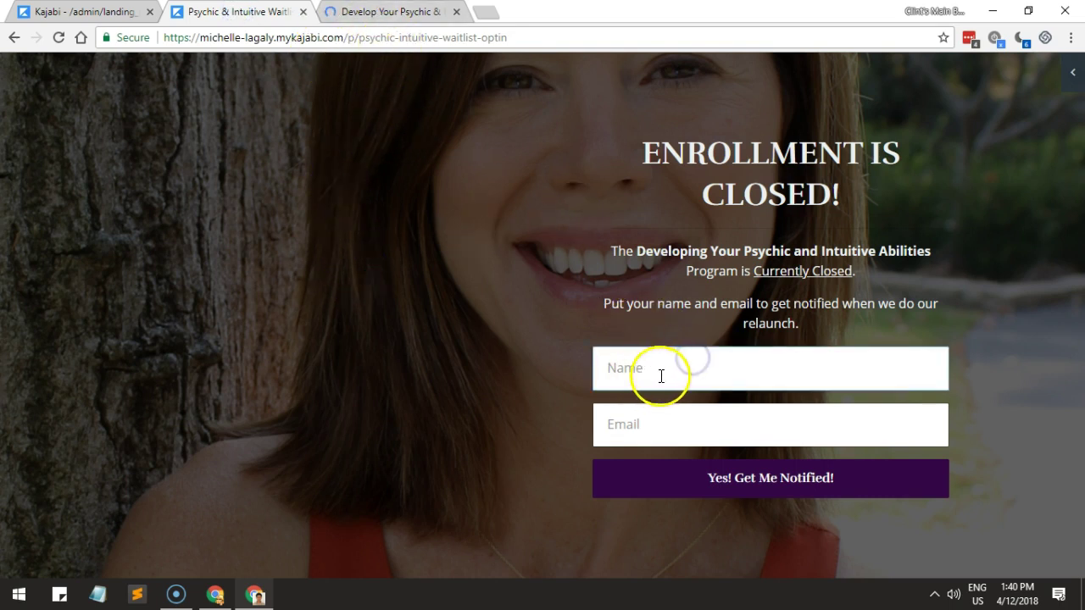
click(638, 432)
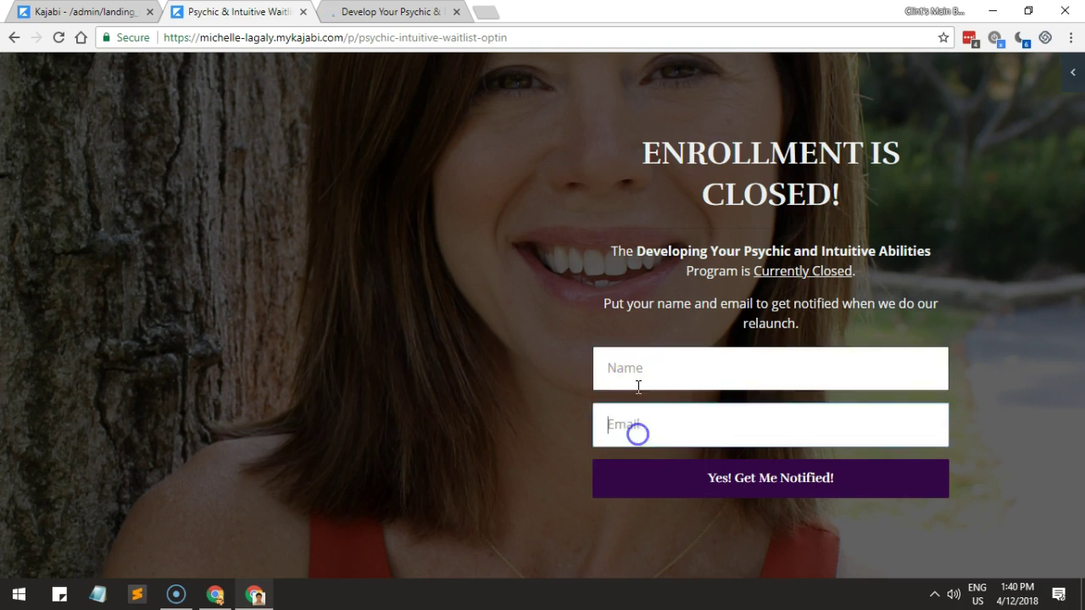
Open convertkit.com in a new browser tab.
click(485, 11)
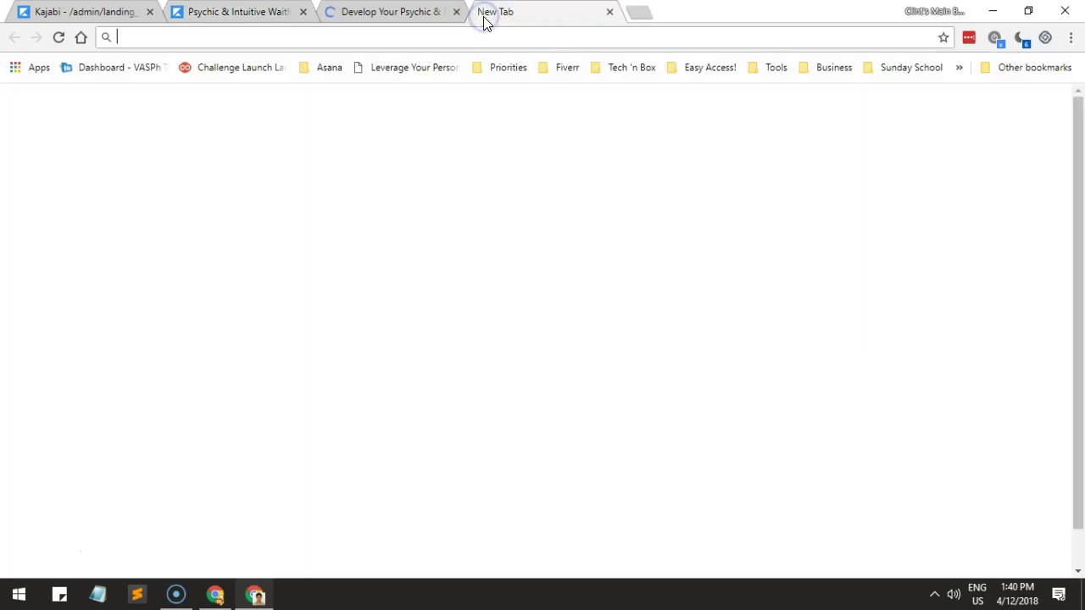
text(mov)
key(BackSpace)
key(BackSpace)
key(BackSpace)
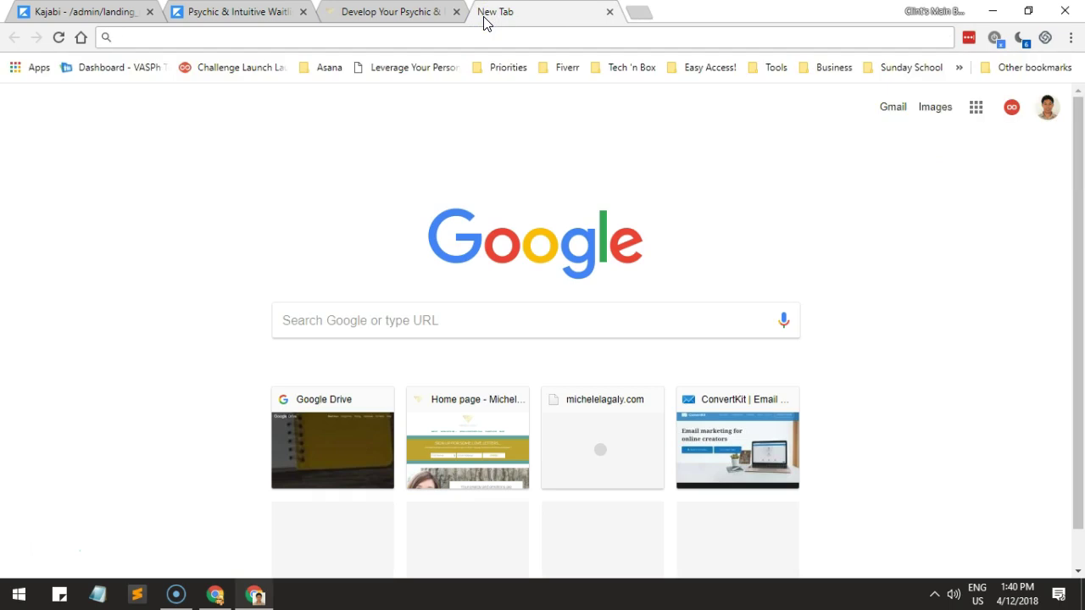
text(conver)
key(Return)
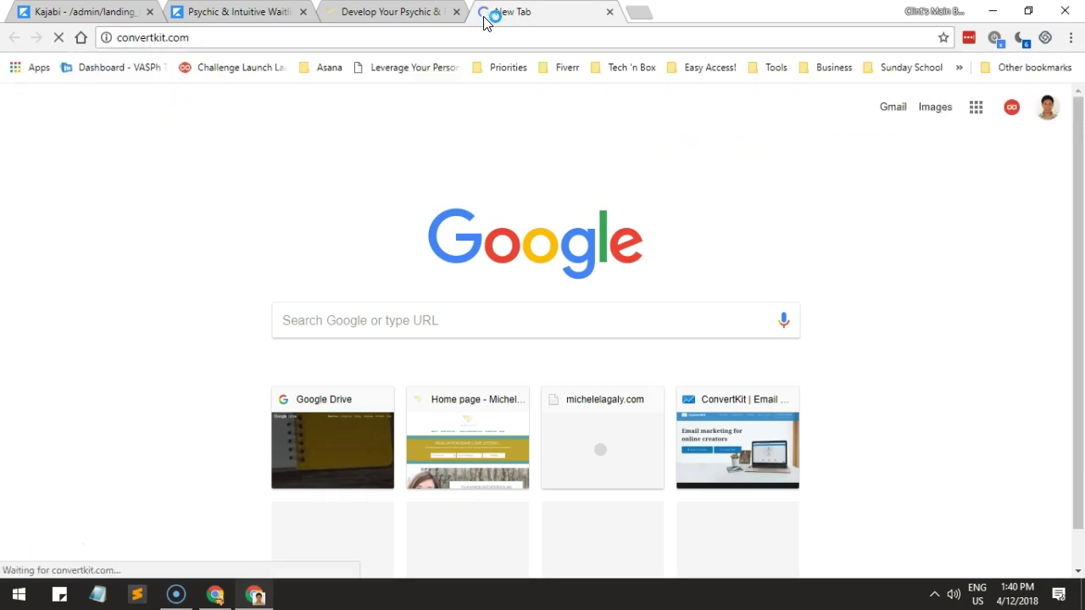
click(249, 12)
click(499, 11)
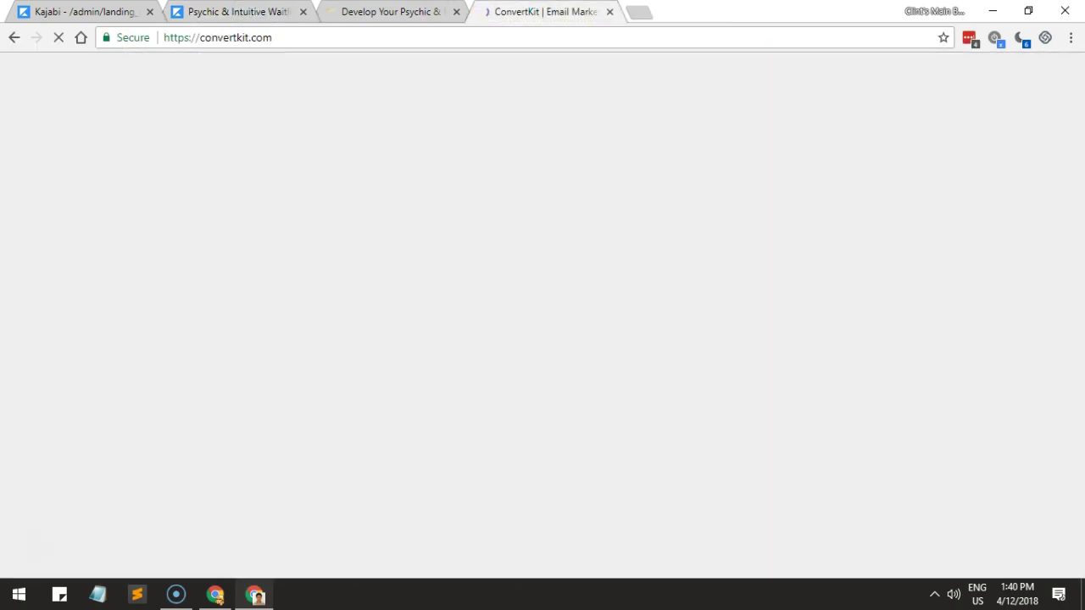
Go to the waitlist optin page and fill in "asdf" as the name and "asdfsa" as the email.
click(232, 13)
click(649, 360)
text(asdf)
click(652, 420)
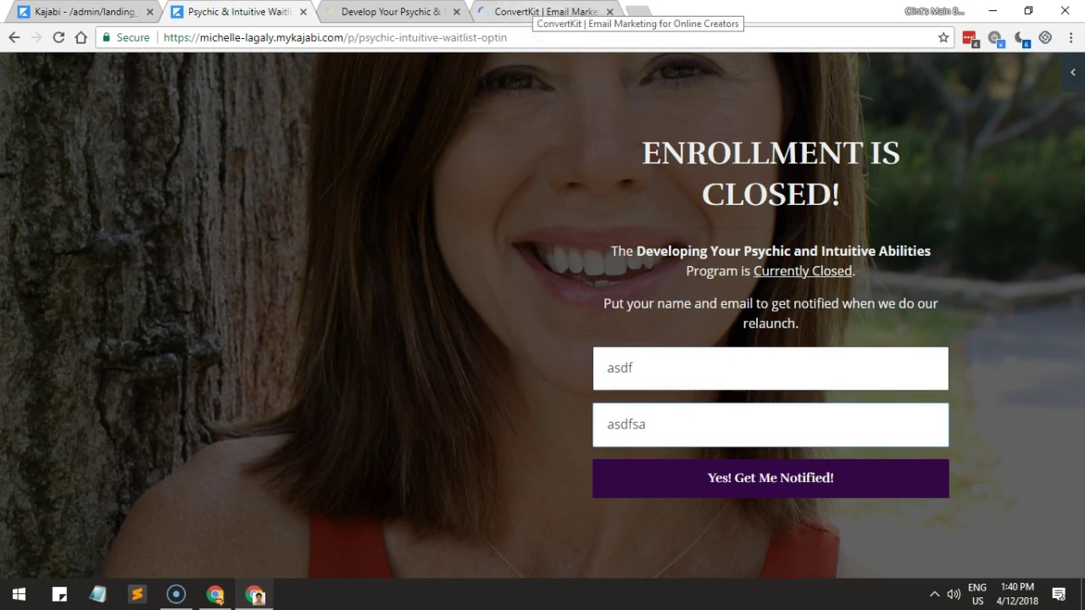
Switch to the ConvertKit website and open its login.
click(542, 12)
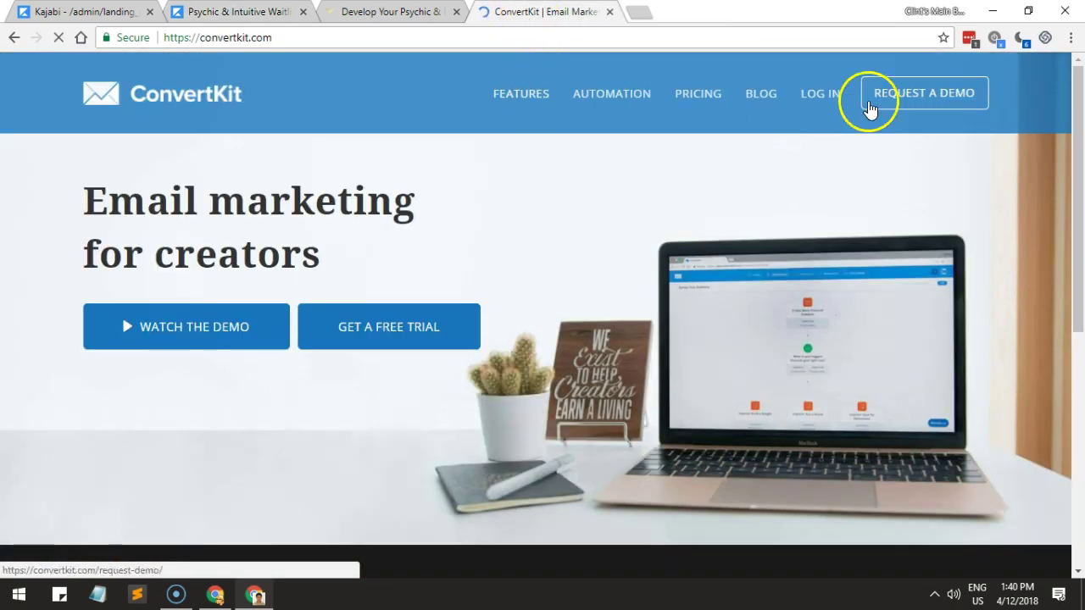
click(811, 94)
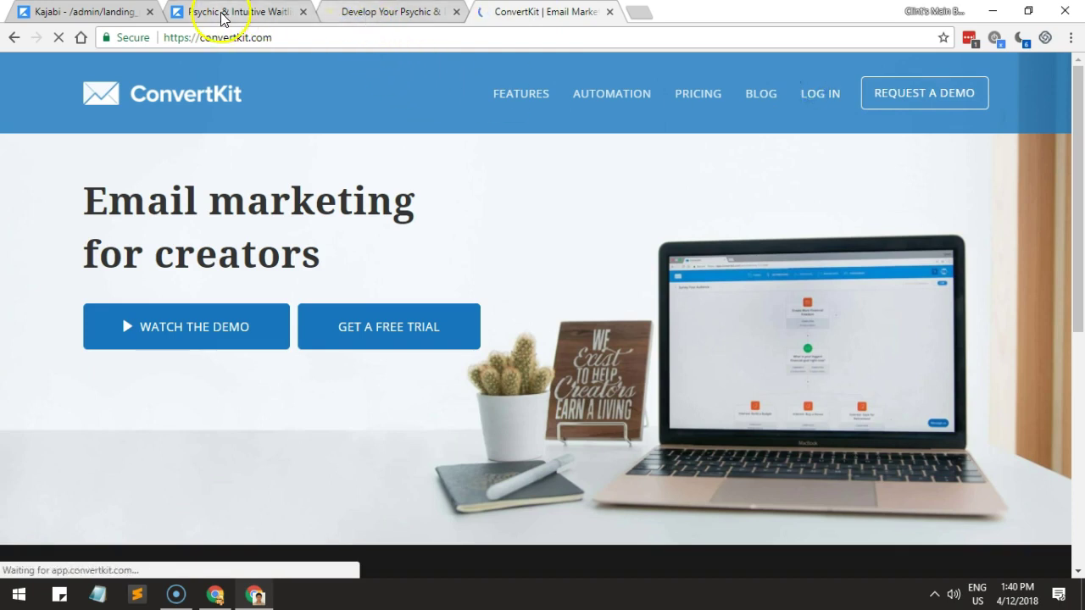
Return to the waitlist optin page and replace the form's entries with a test name and a test email address.
click(230, 12)
double_click(602, 352)
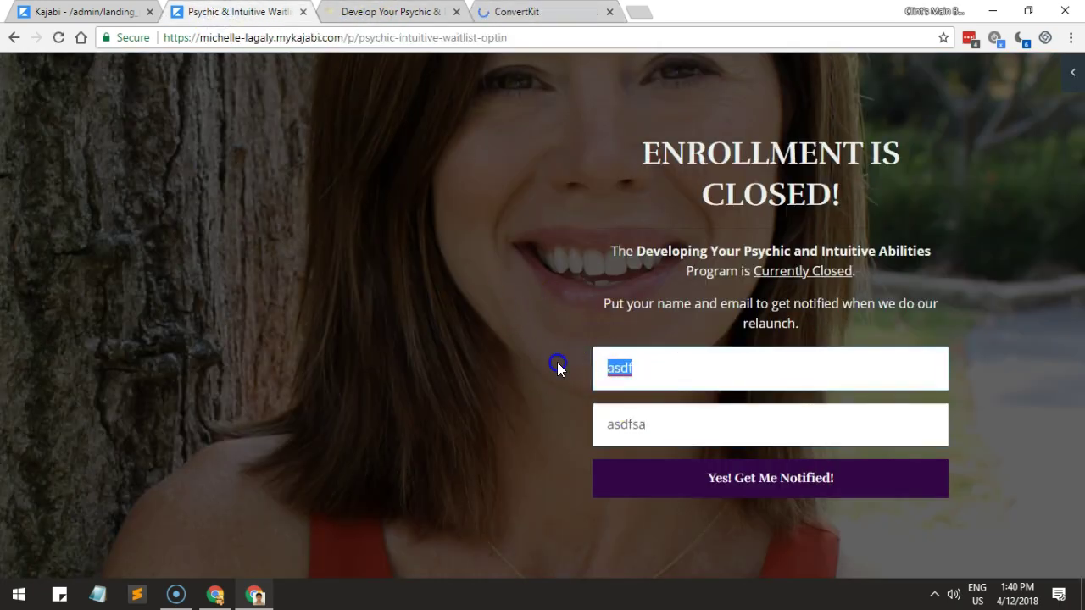
click(534, 11)
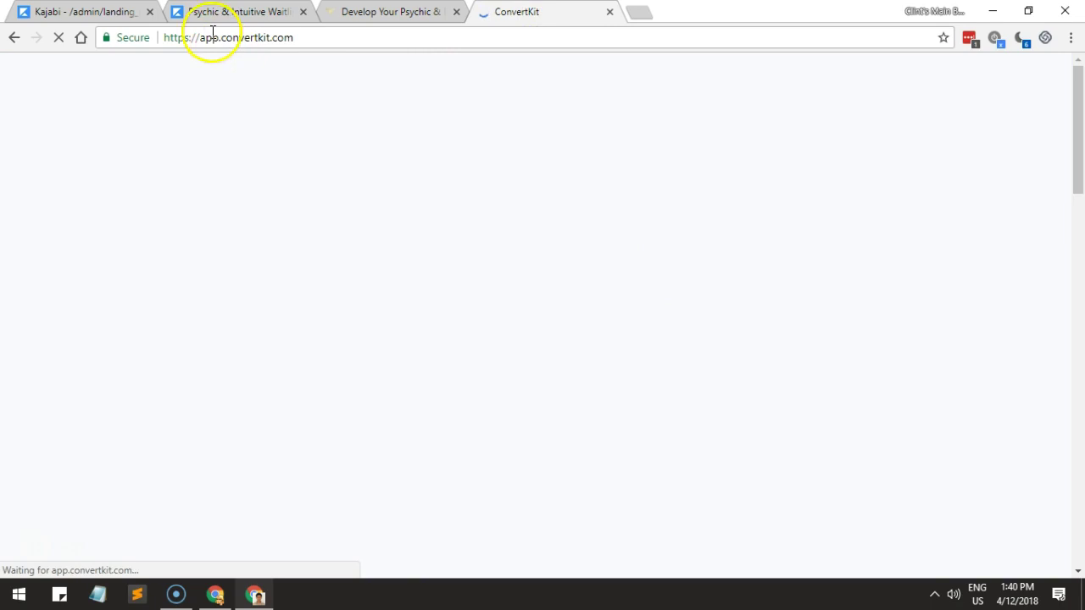
click(230, 11)
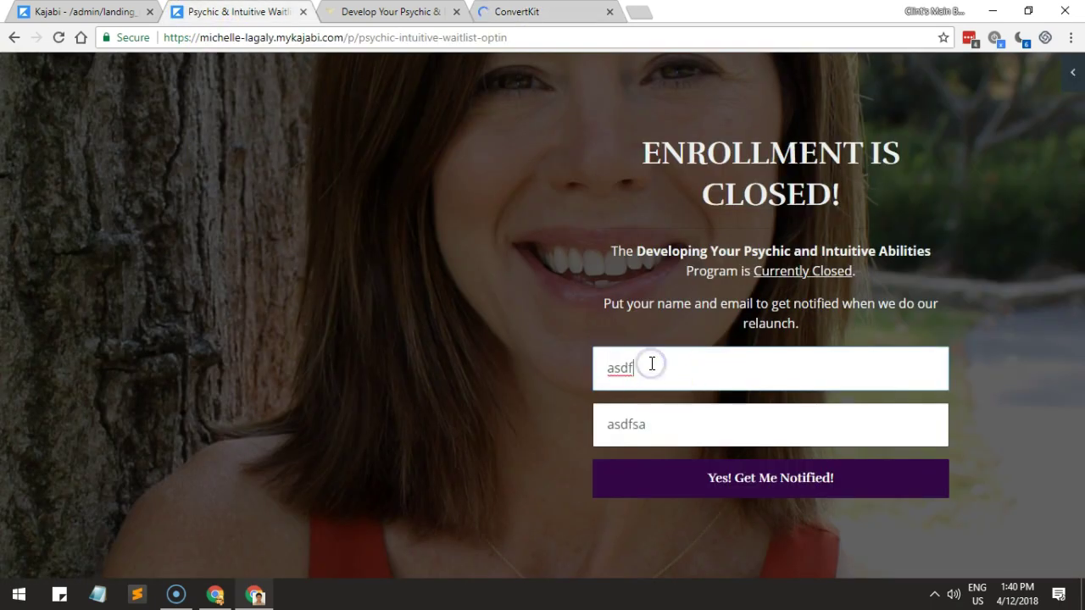
text(Clint test)
key(Tab)
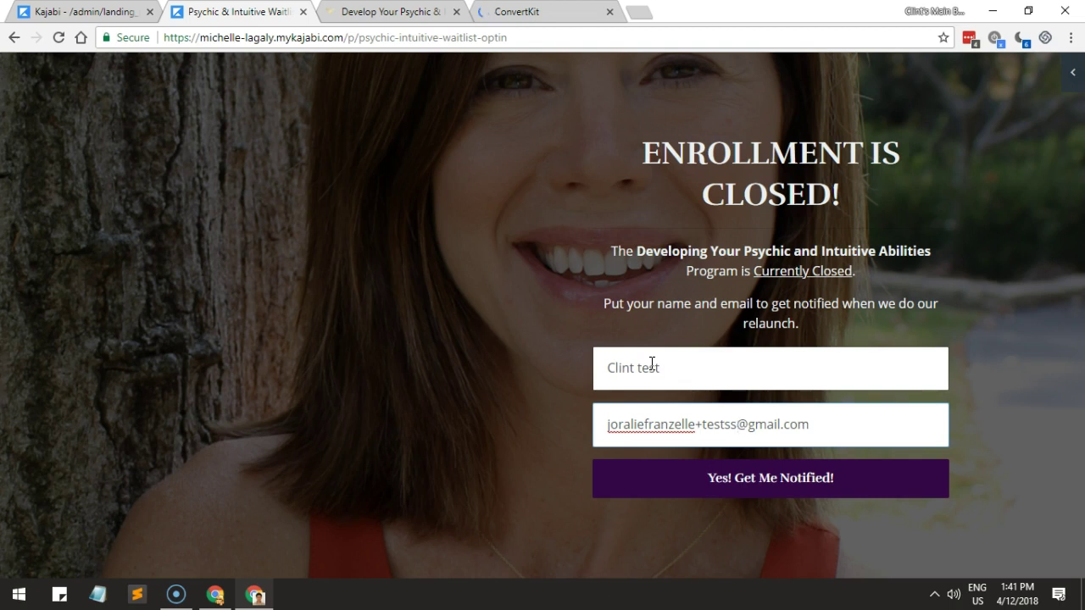
Switch to ConvertKit and open the subscriber report of the "Psychic & Intuitive Abilities Waitlist" form.
click(500, 10)
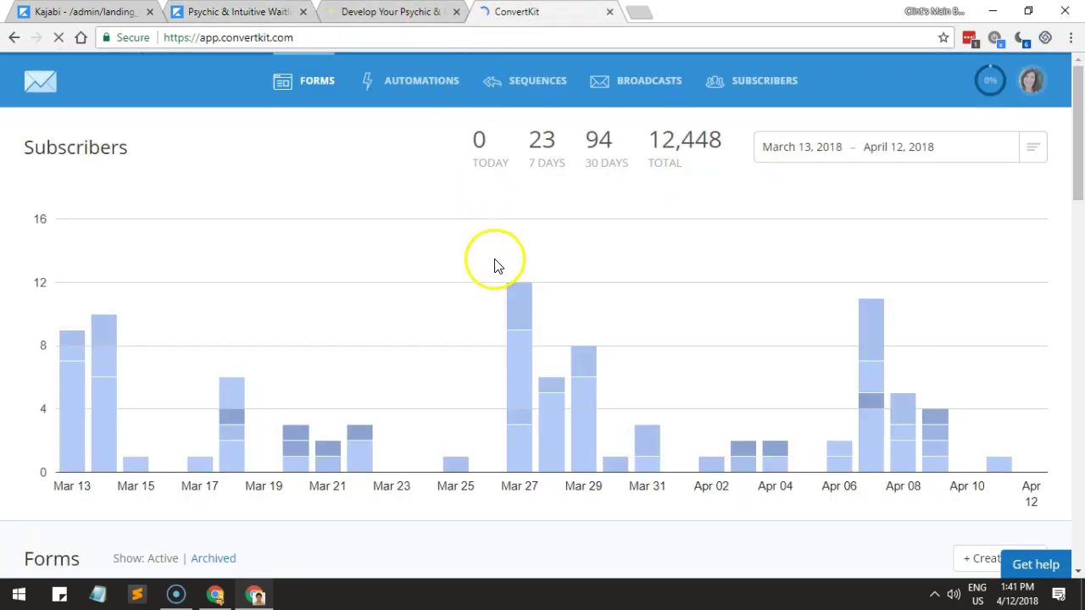
scroll(487, 252, down, 15)
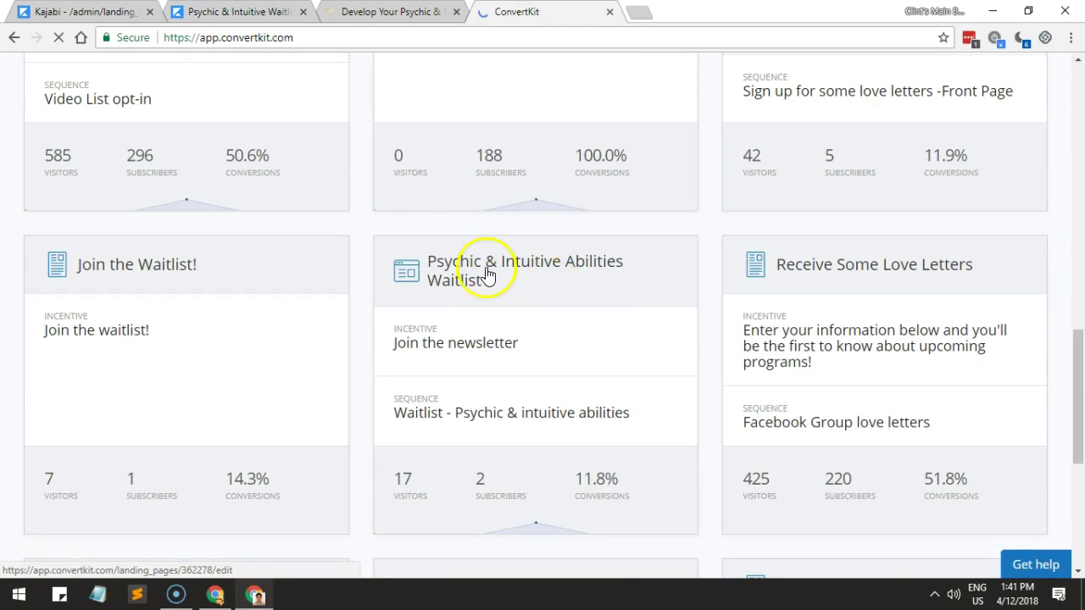
click(500, 284)
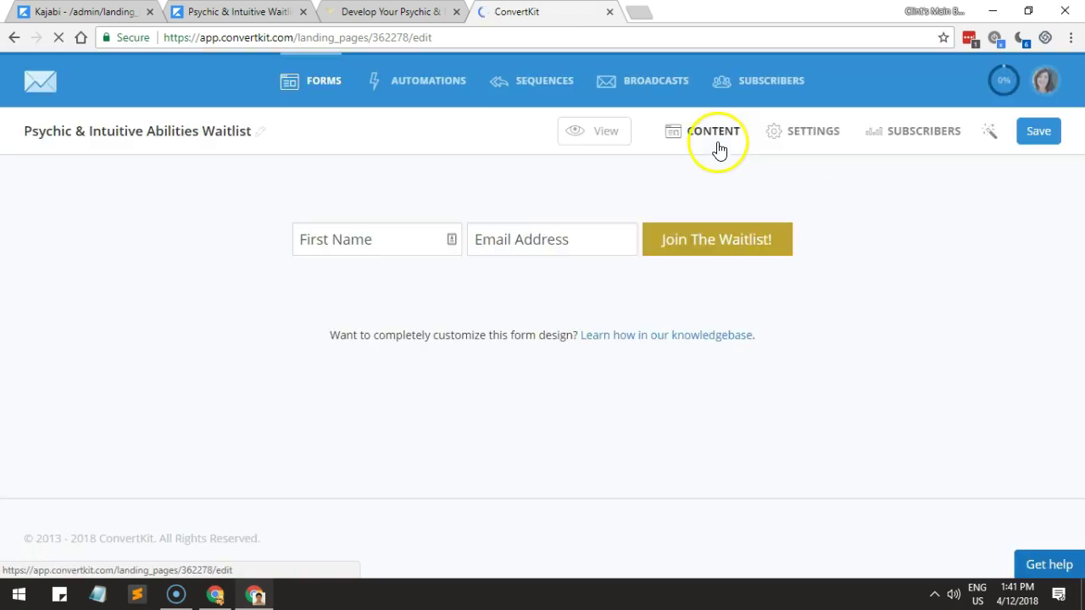
click(920, 133)
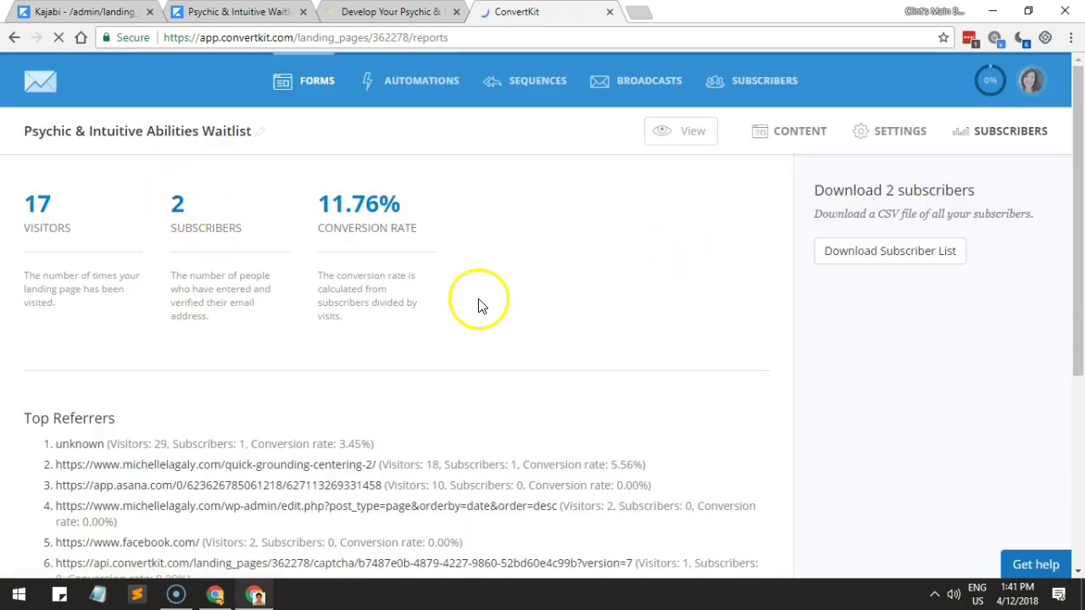
Submit the test entry on the waitlist optin page and read the thank-you message.
click(233, 14)
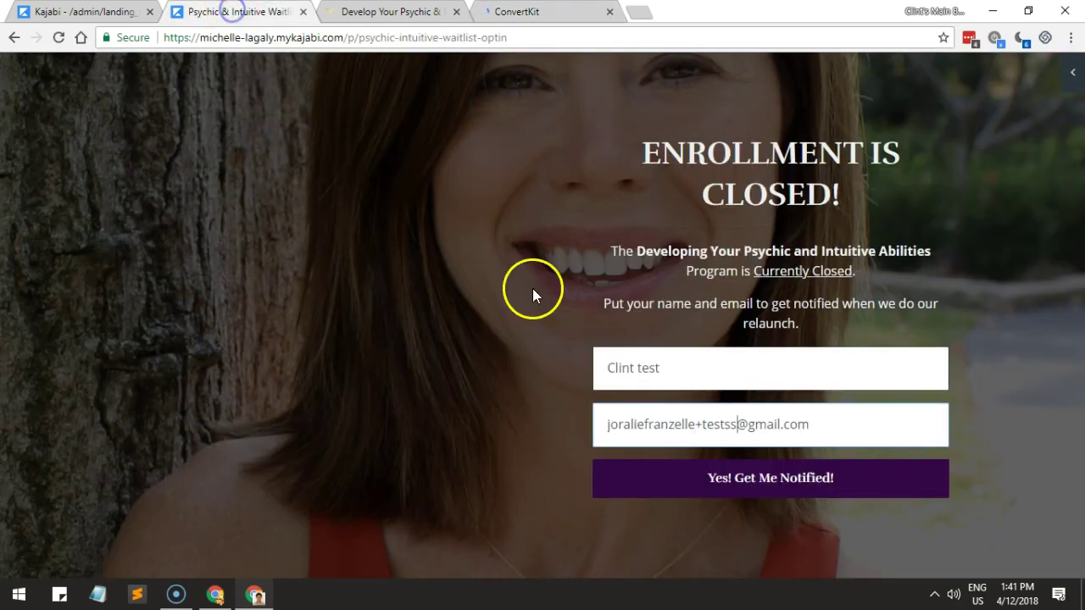
click(684, 481)
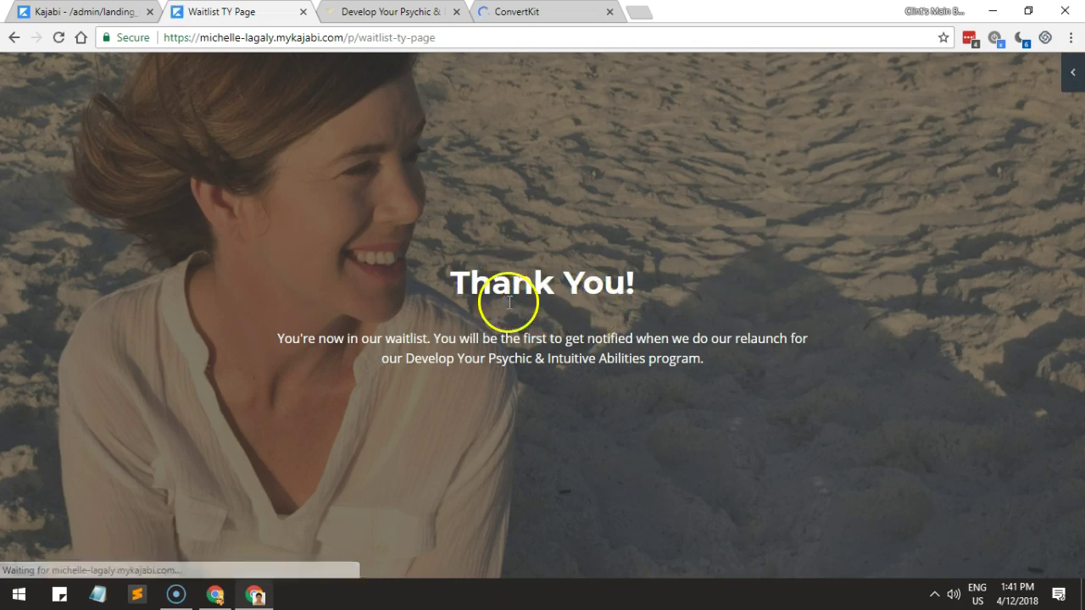
drag(472, 338, 637, 338)
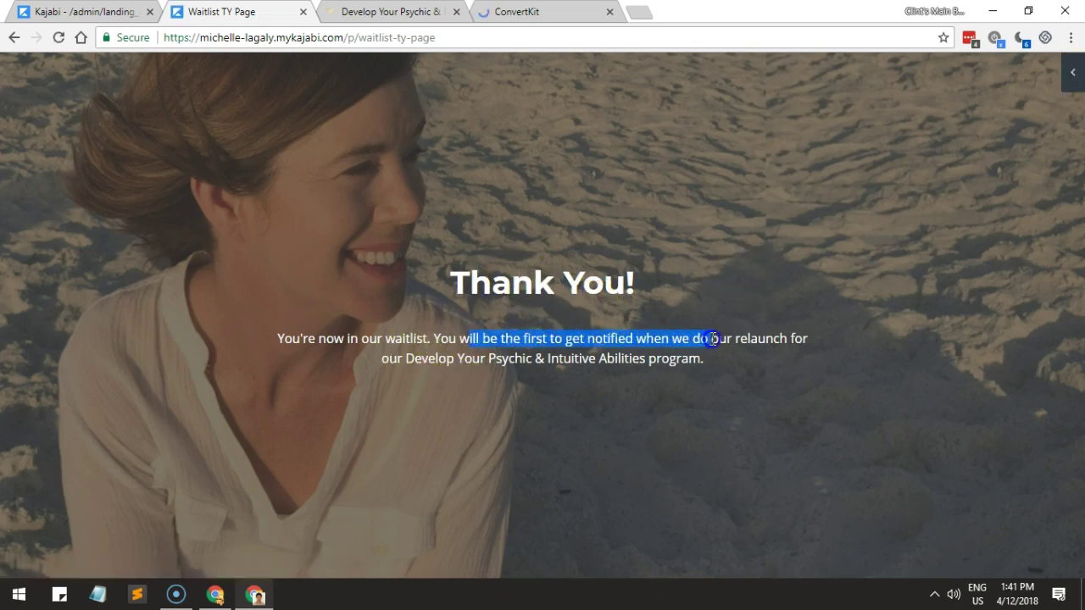
drag(386, 359, 473, 360)
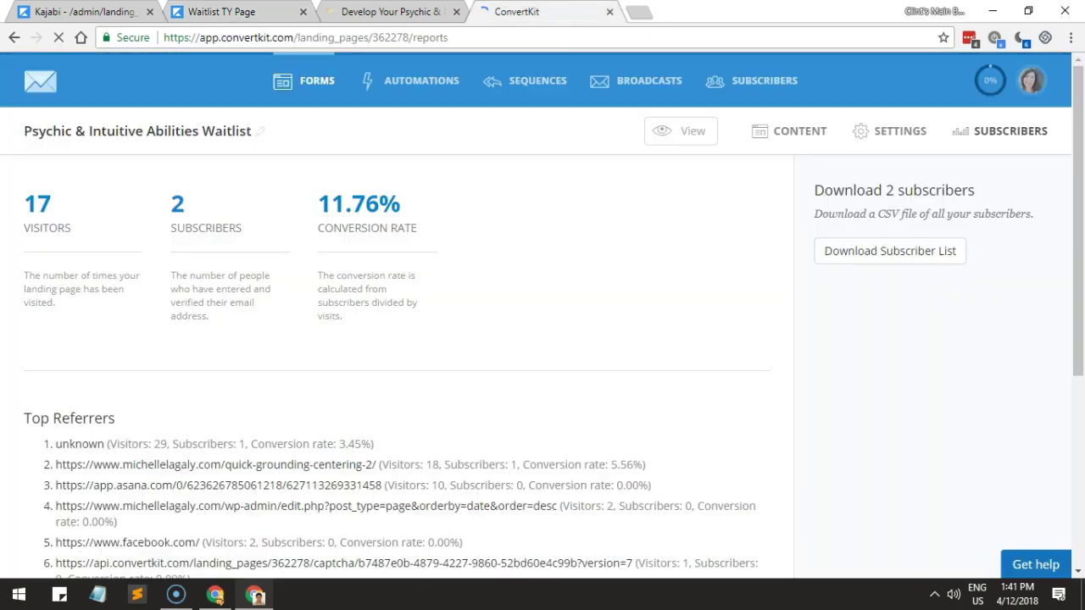
Return to ConvertKit, open the waitlist form's subscriber list, and set it to show All Subscribers.
click(542, 12)
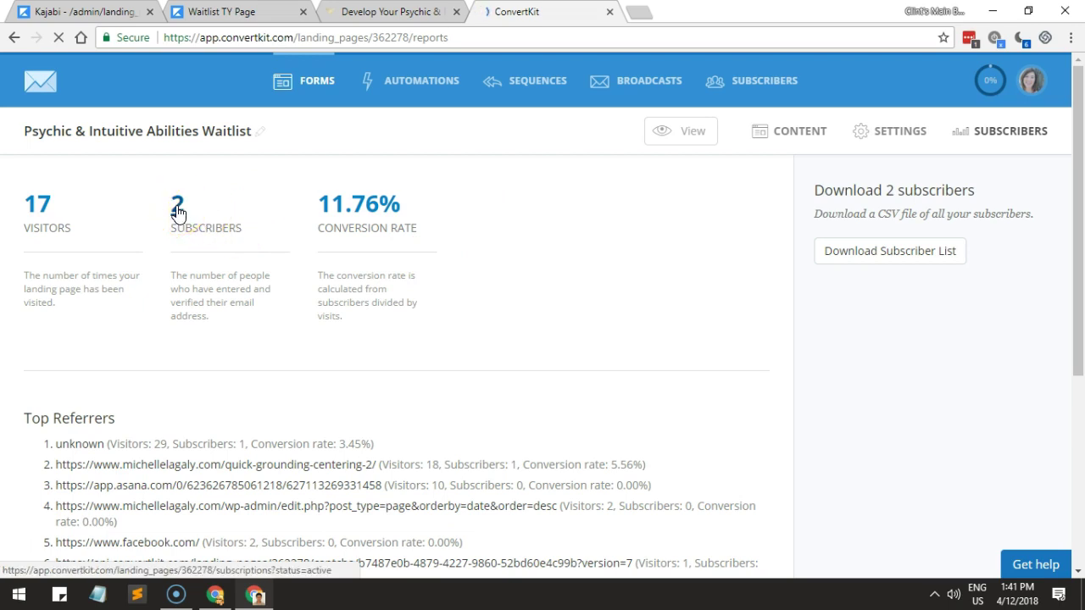
click(223, 13)
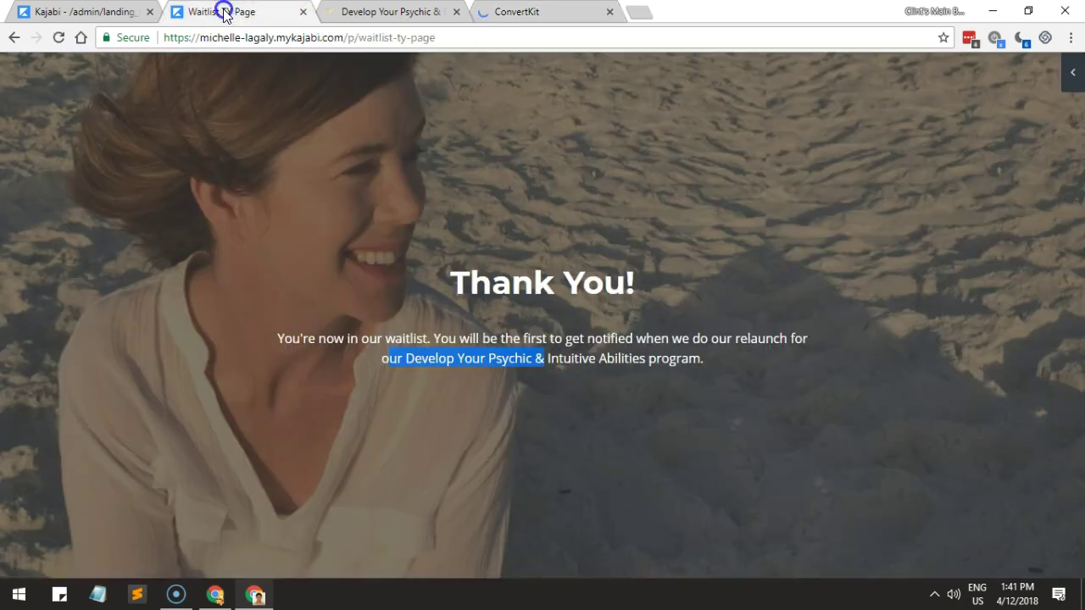
click(521, 13)
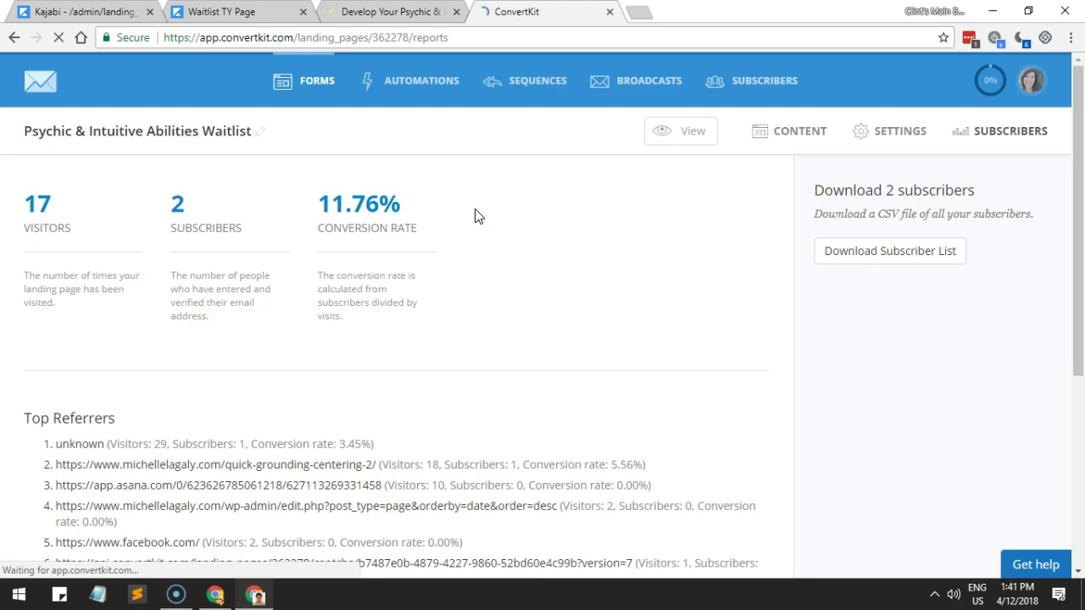
click(175, 204)
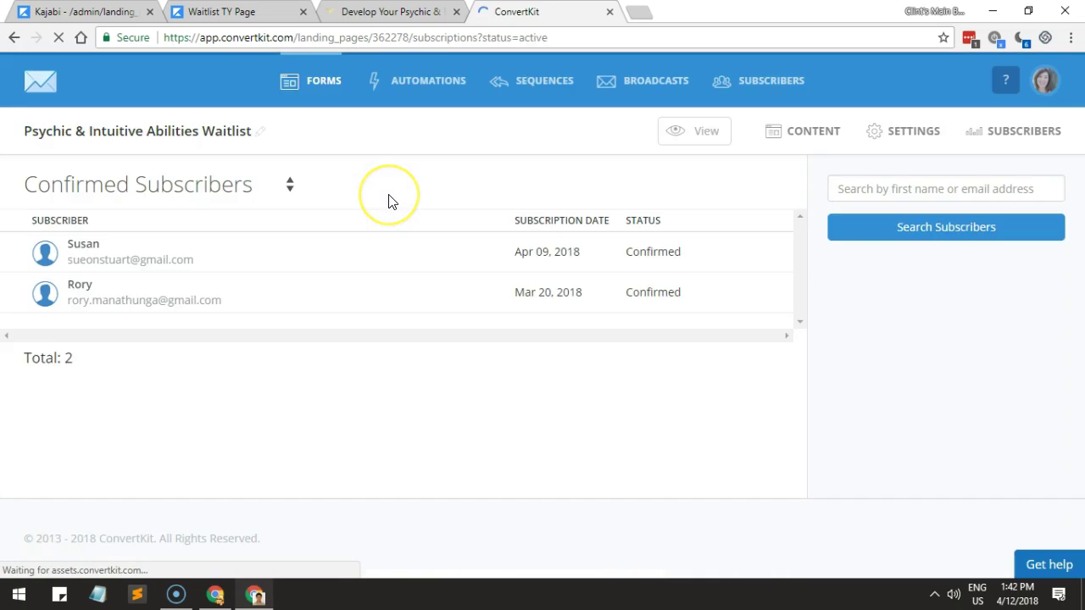
click(271, 194)
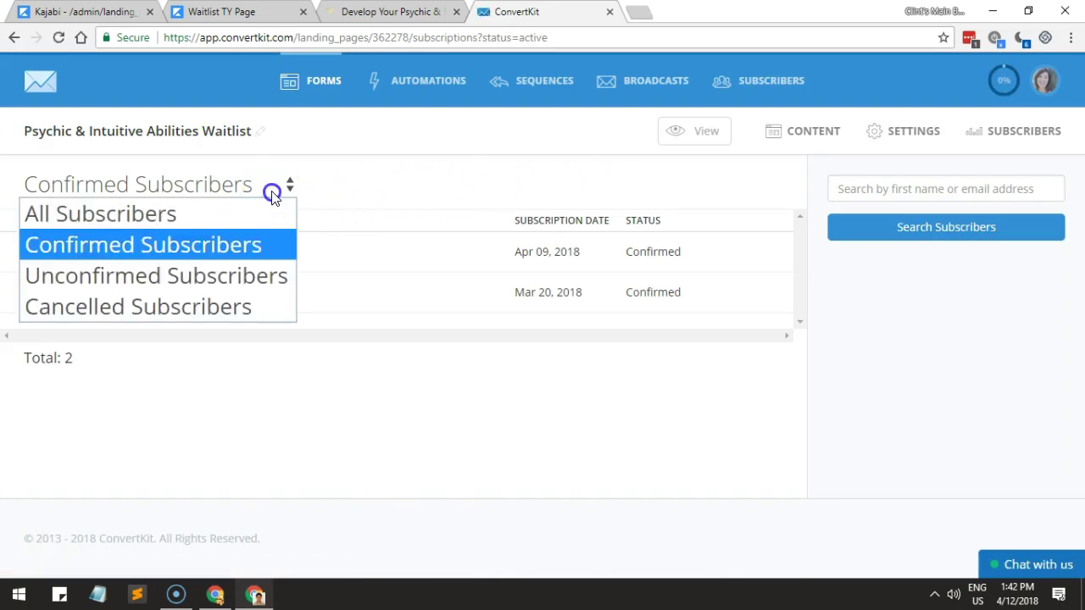
click(228, 216)
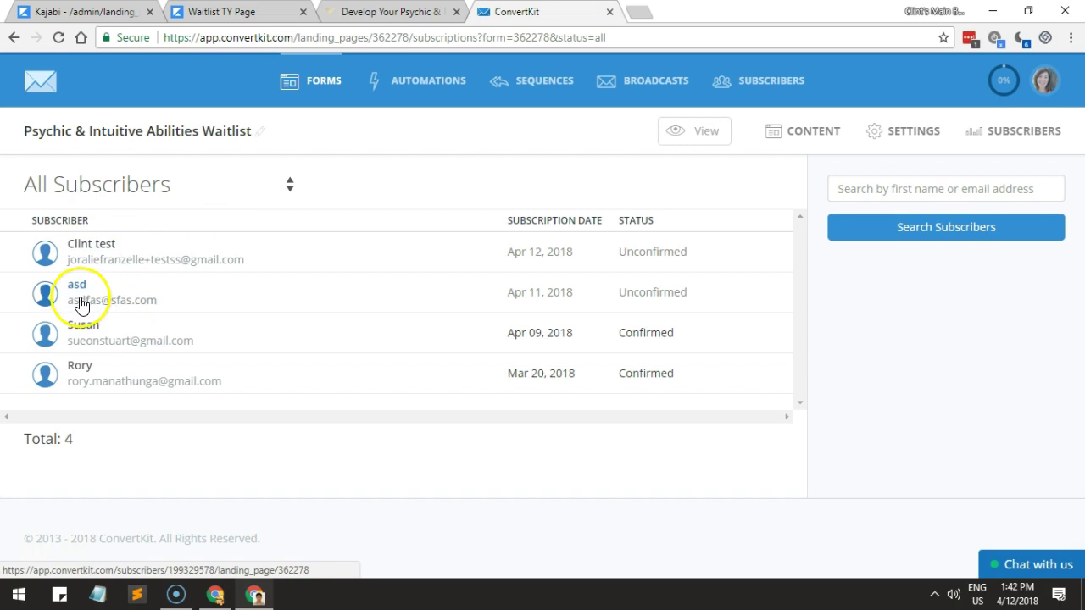
Filter the subscriber list to Confirmed Subscribers and set it back to All Subscribers to compare the entries.
click(150, 184)
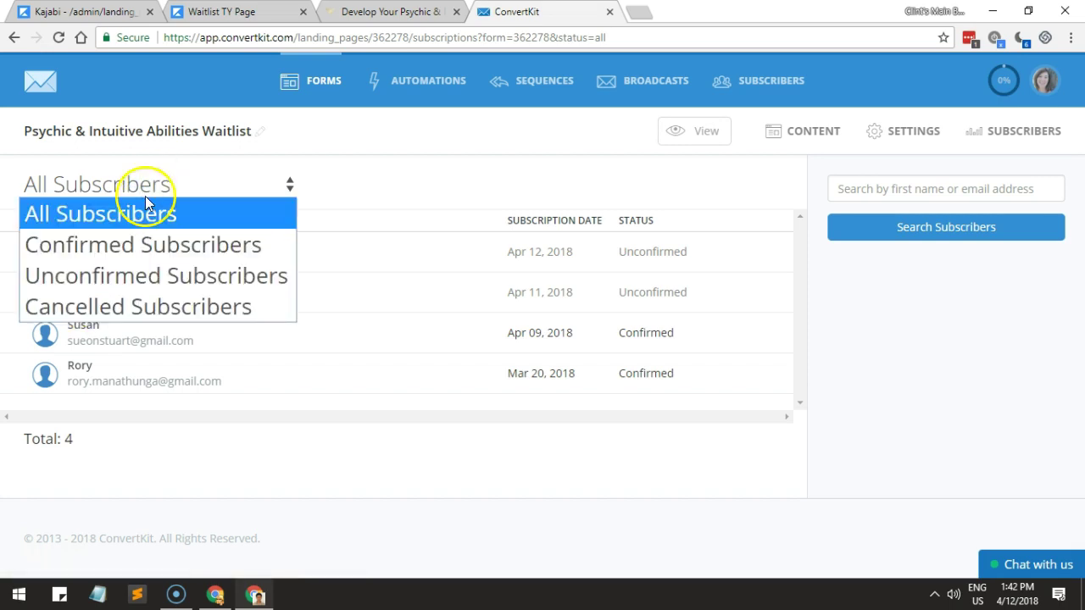
click(132, 246)
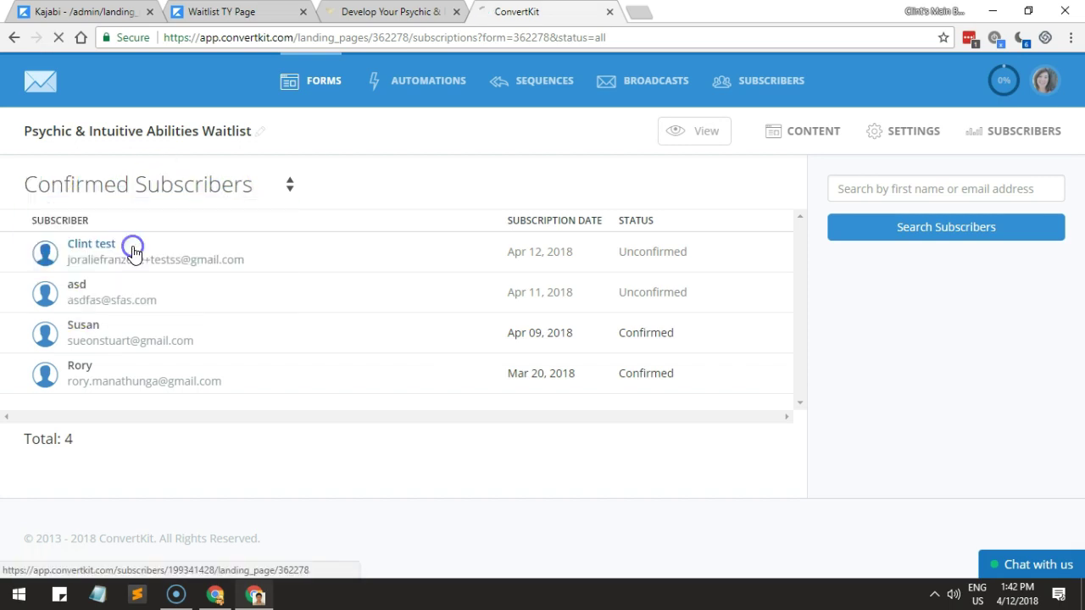
click(144, 186)
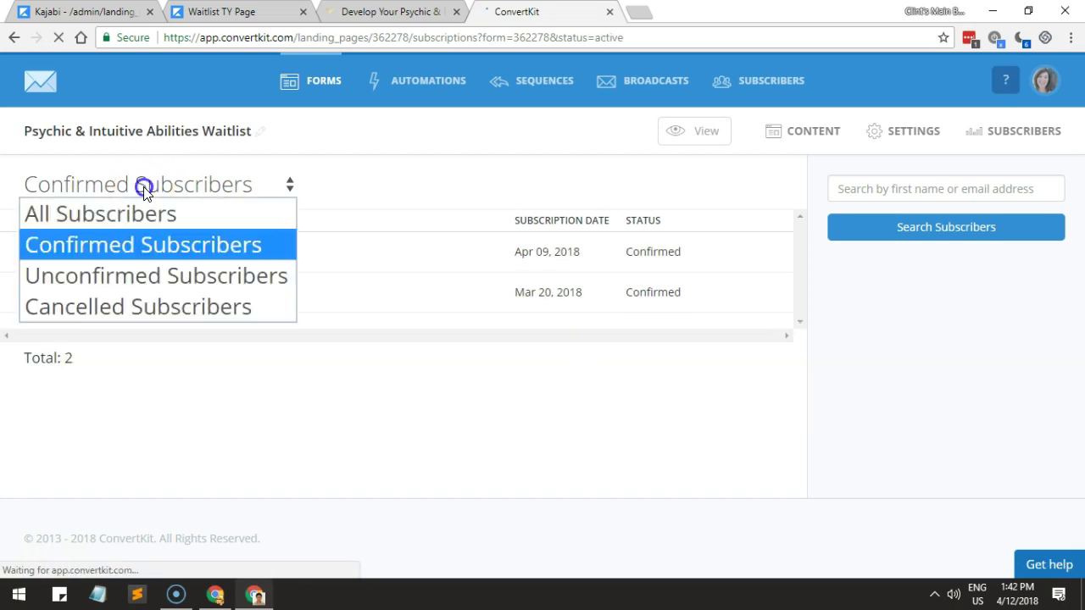
click(116, 229)
click(119, 268)
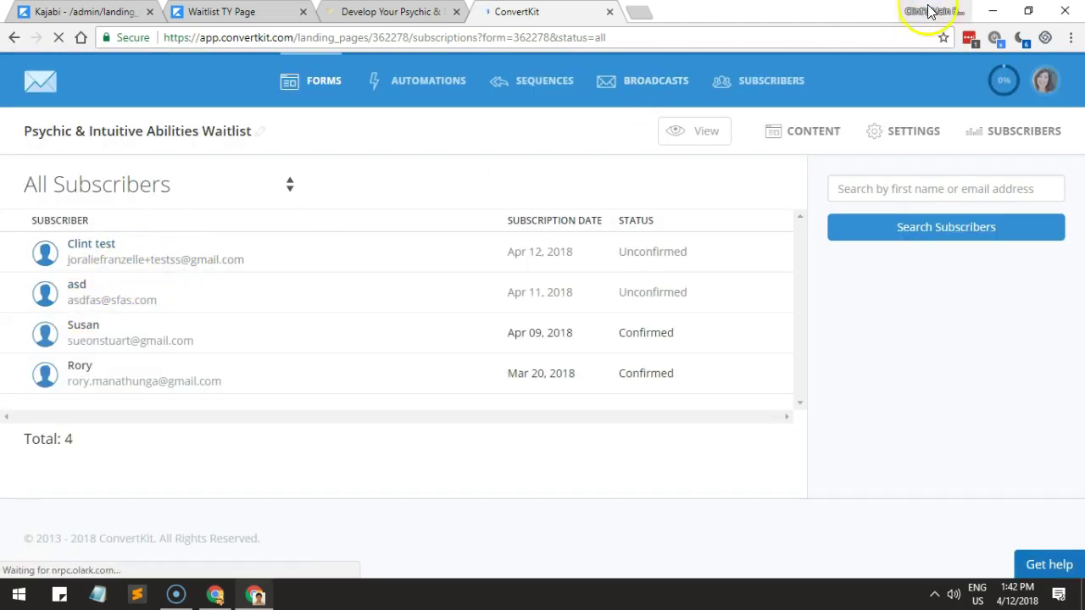
Load gmail.com in a new browser tab, checking the test subscriber's ConvertKit entry while it opens.
click(642, 12)
text(g)
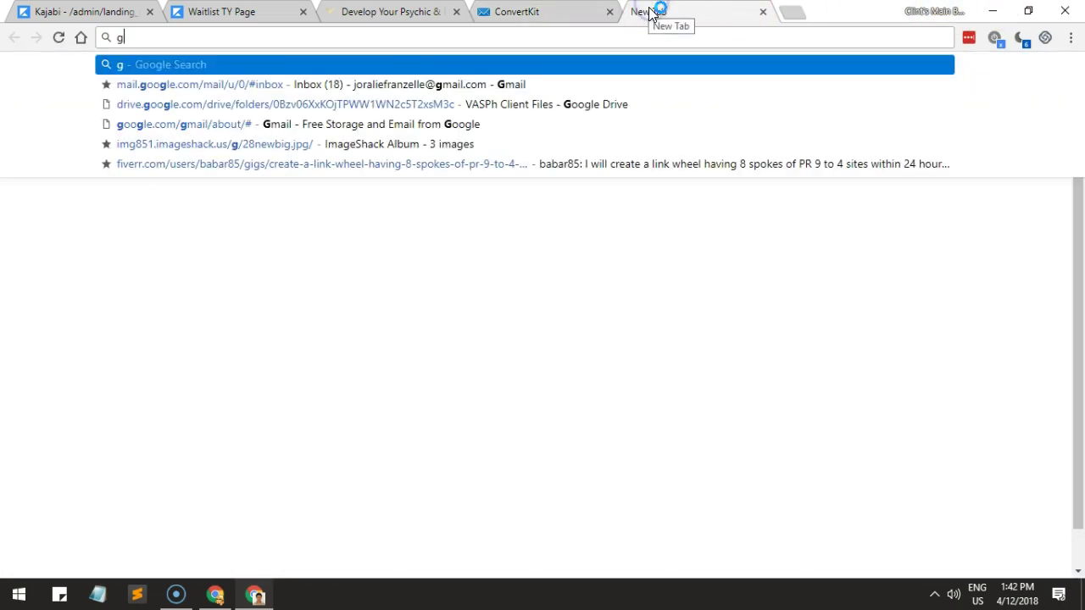
text(mail.com)
key(Return)
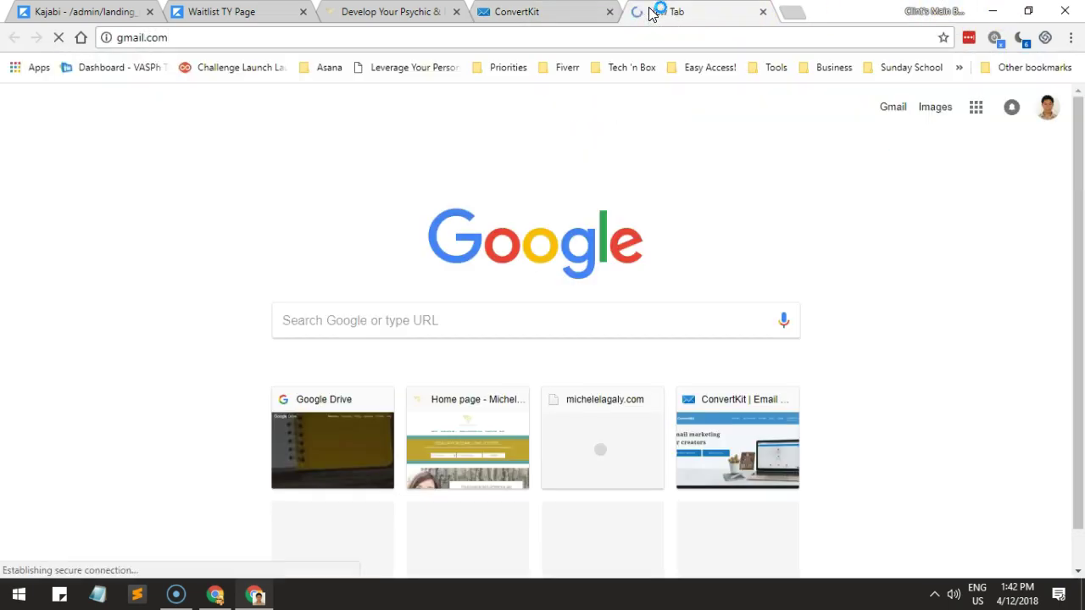
click(549, 12)
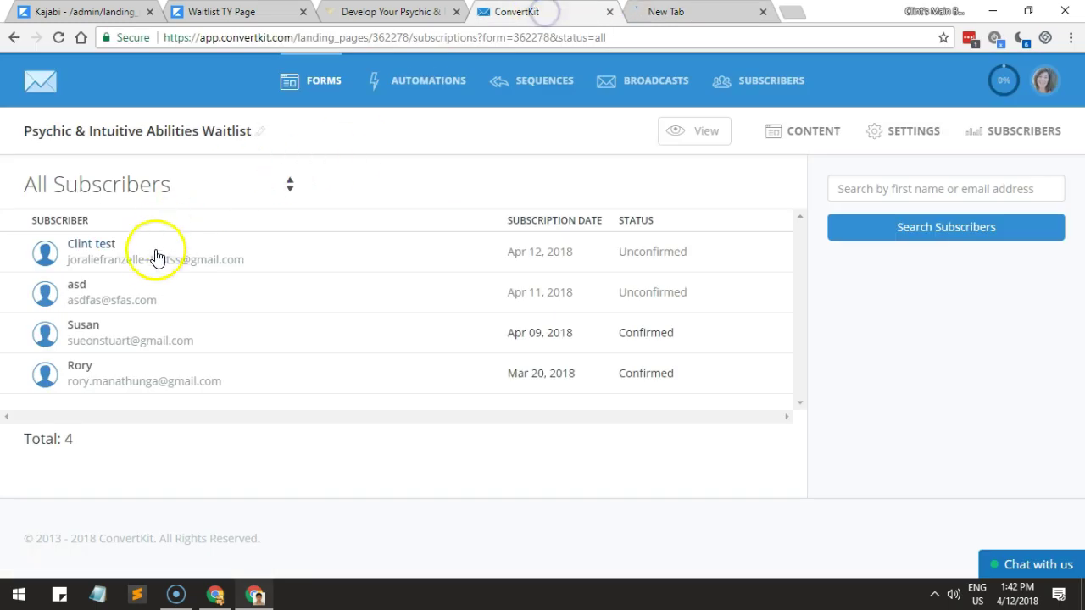
click(697, 12)
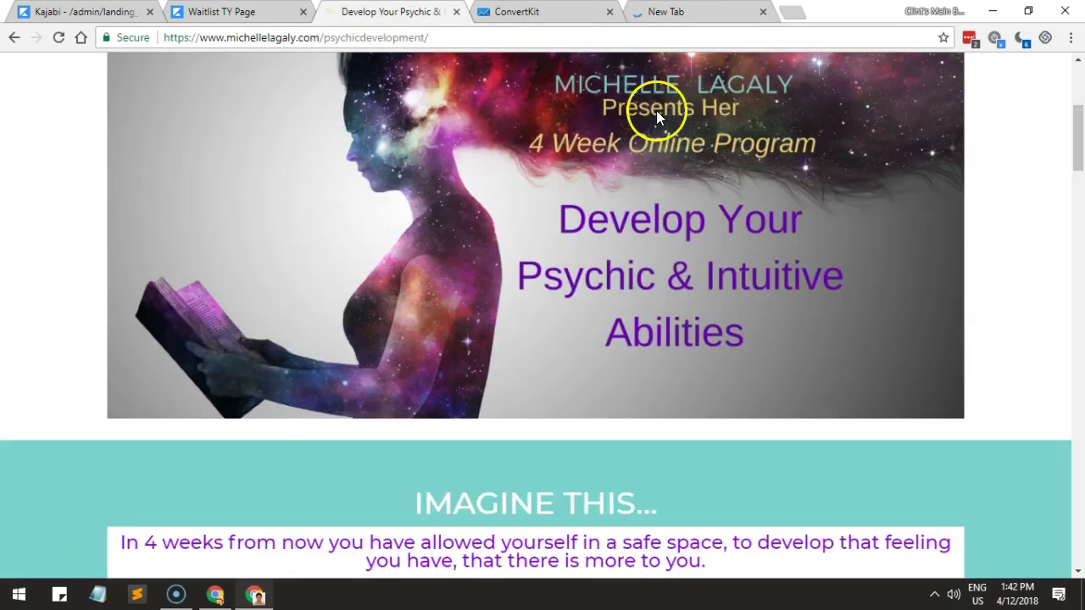
click(675, 14)
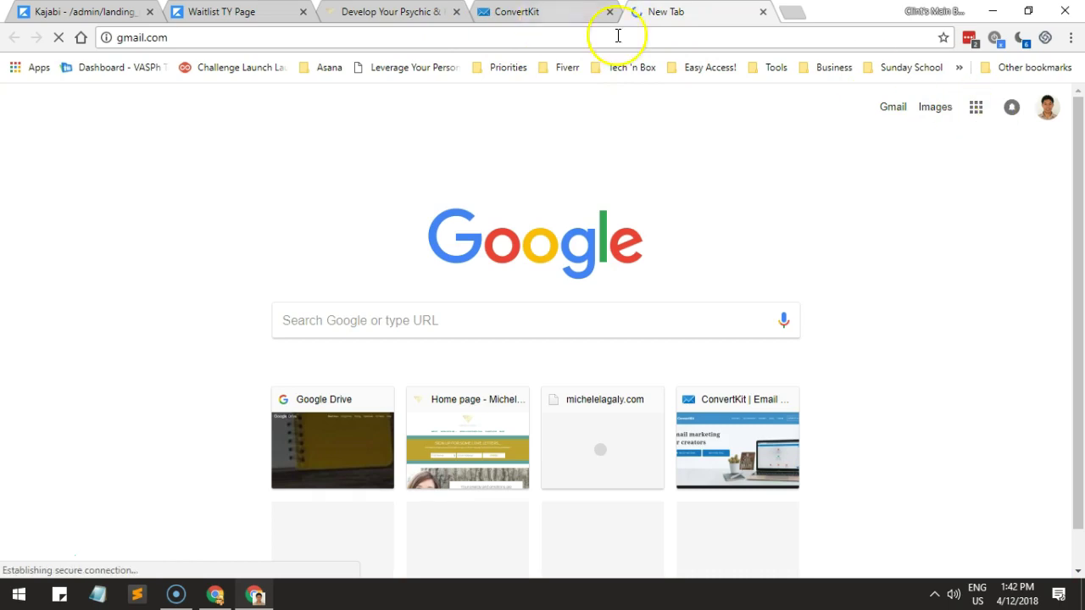
Switch to the psychic development sales page and copy its full URL.
click(414, 17)
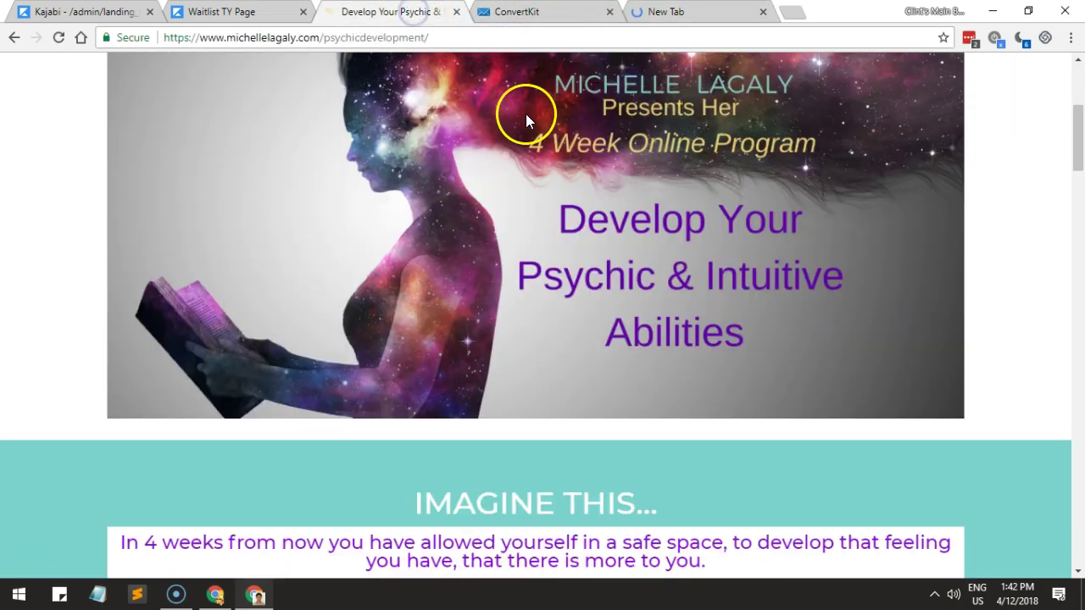
scroll(486, 299, down, 5)
scroll(475, 254, up, 3)
drag(327, 41, 543, 41)
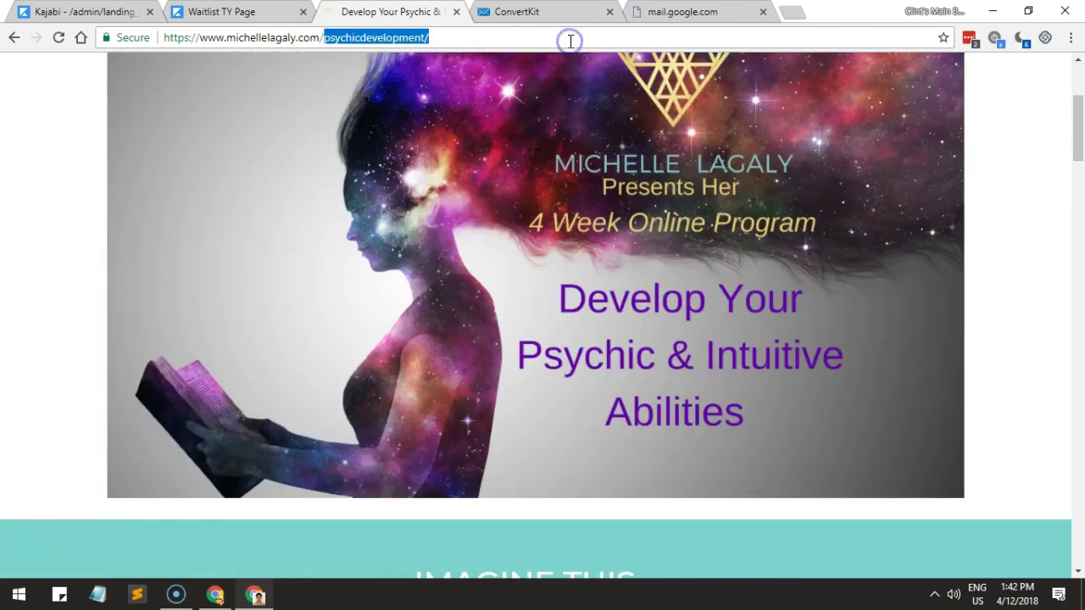
key(ctrl+a)
key(ctrl+c)
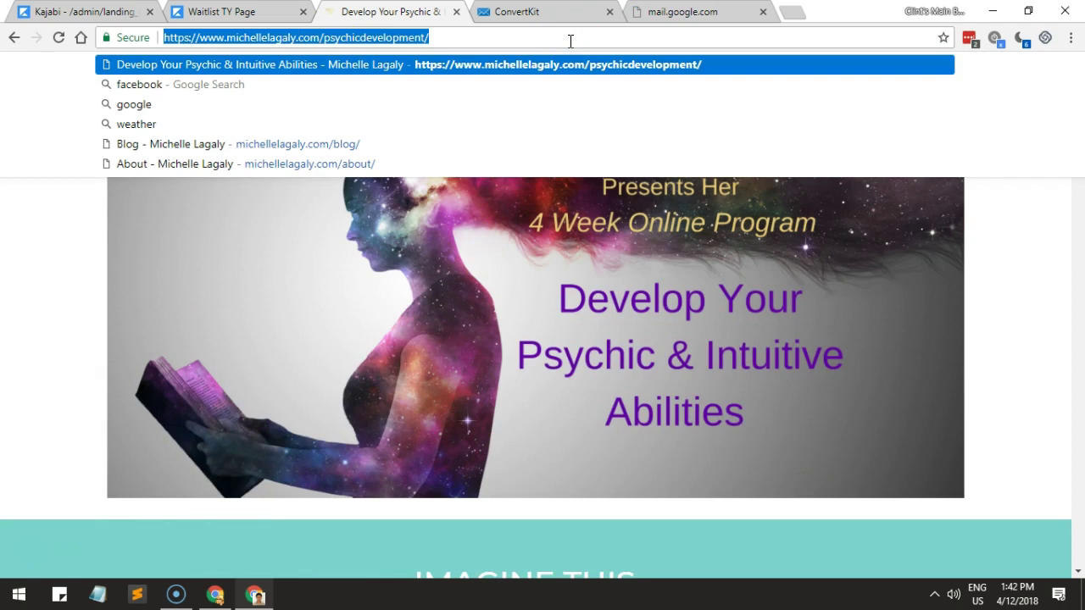
Replace the psychicdevelopment path in the site's address with wp-admin and load the WordPress admin.
click(570, 41)
key(BackSpace)
key(BackSpace)
key(BackSpace)
key(BackSpace)
key(BackSpace)
key(BackSpace)
key(BackSpace)
key(BackSpace)
key(BackSpace)
key(BackSpace)
key(BackSpace)
key(BackSpace)
key(BackSpace)
key(BackSpace)
key(BackSpace)
key(BackSpace)
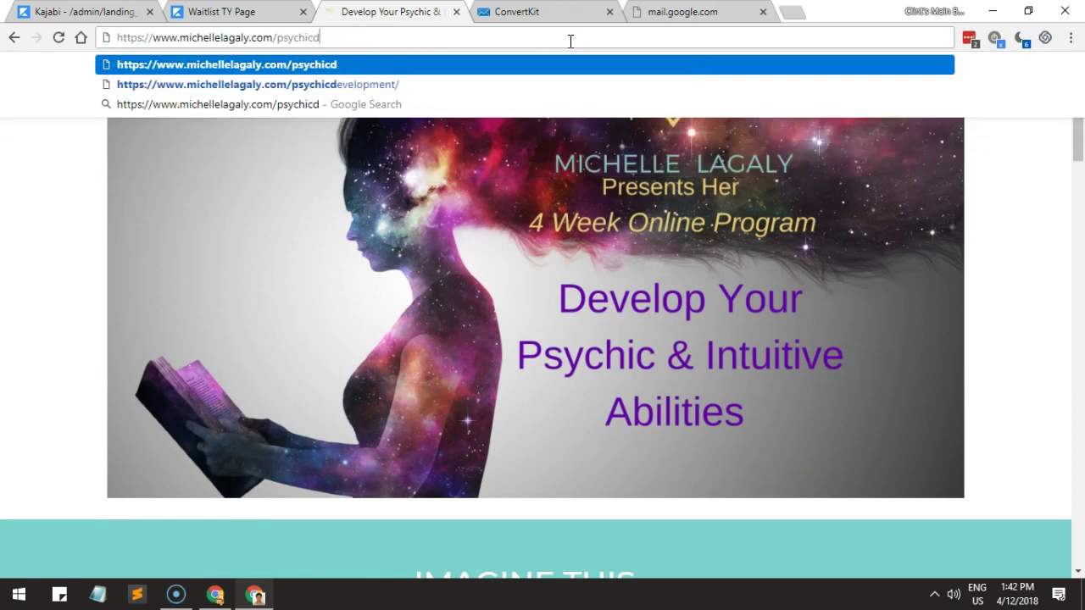
text(wp-admin)
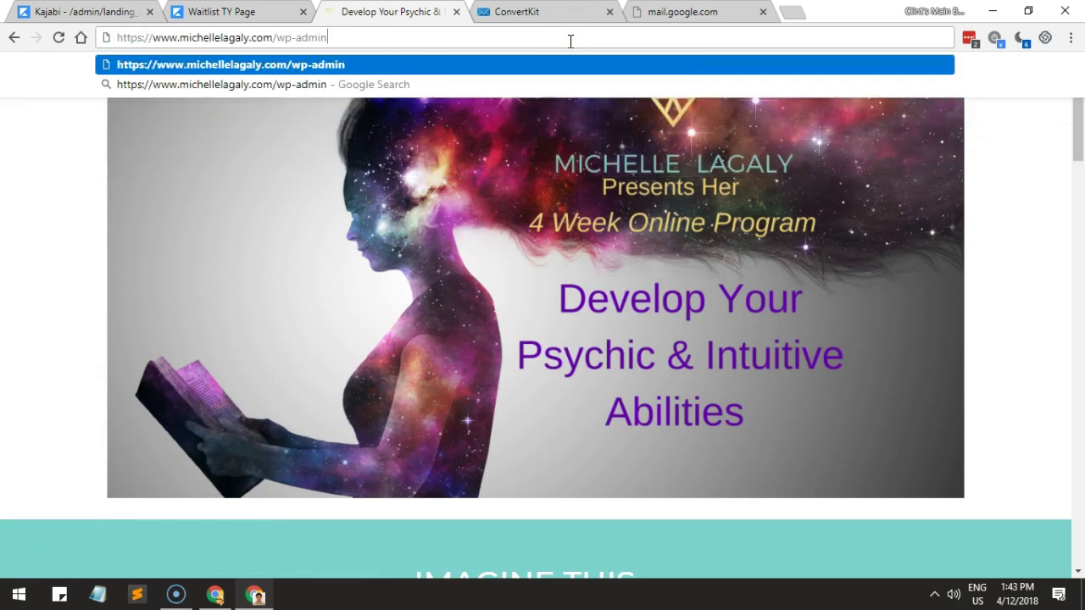
key(Return)
click(689, 18)
click(381, 9)
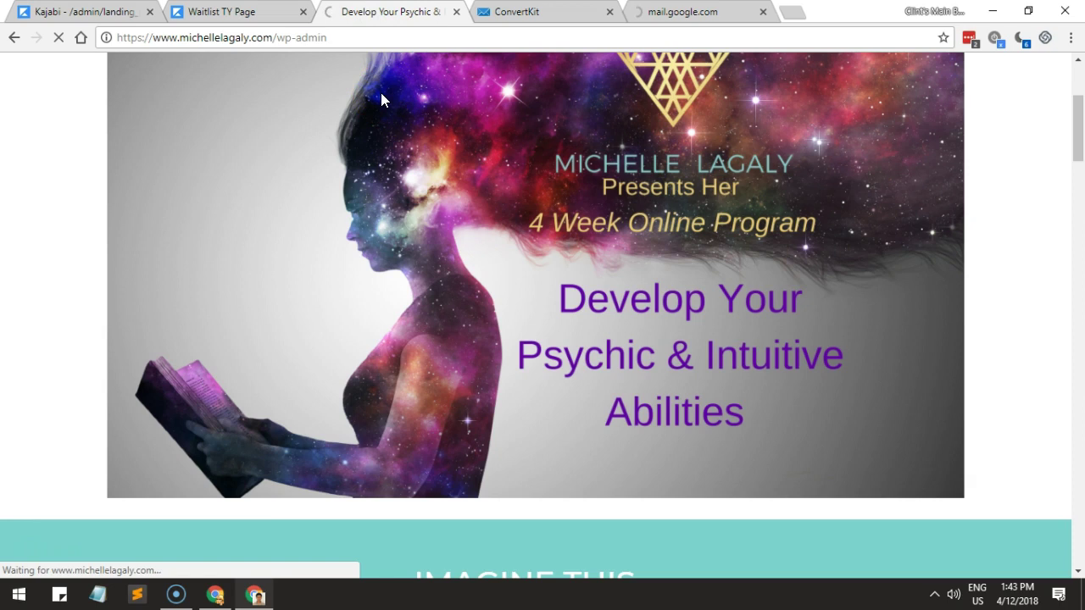
Fill in the saved WordPress username and account password and log in to the site's admin.
click(521, 268)
click(637, 283)
click(625, 386)
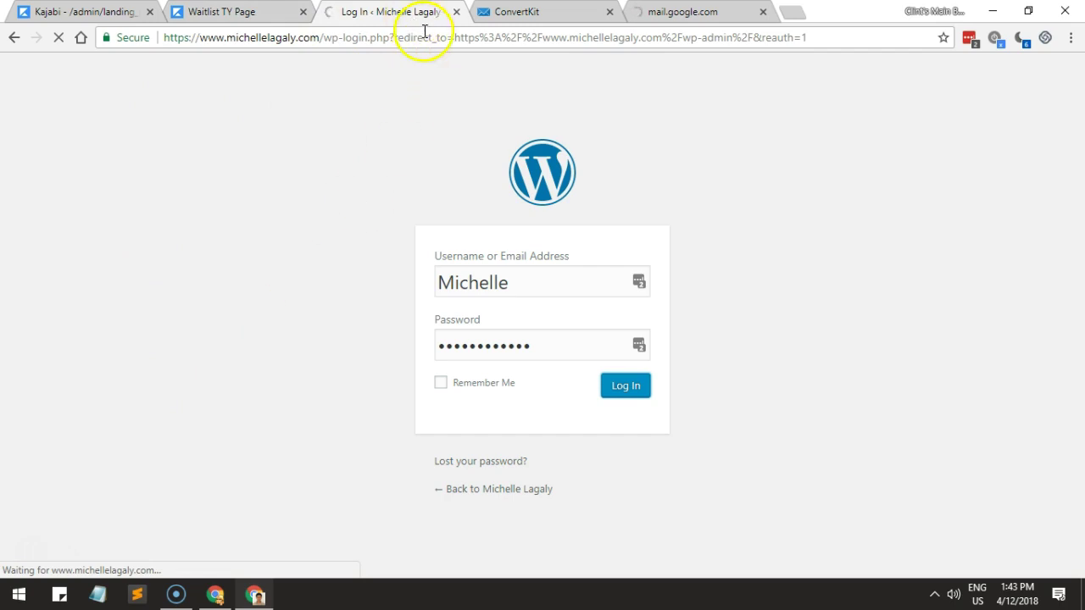
Load the copied psychicdevelopment page URL in a new browser tab placed beside the WordPress dashboard and view the page.
click(784, 12)
key(ctrl+v)
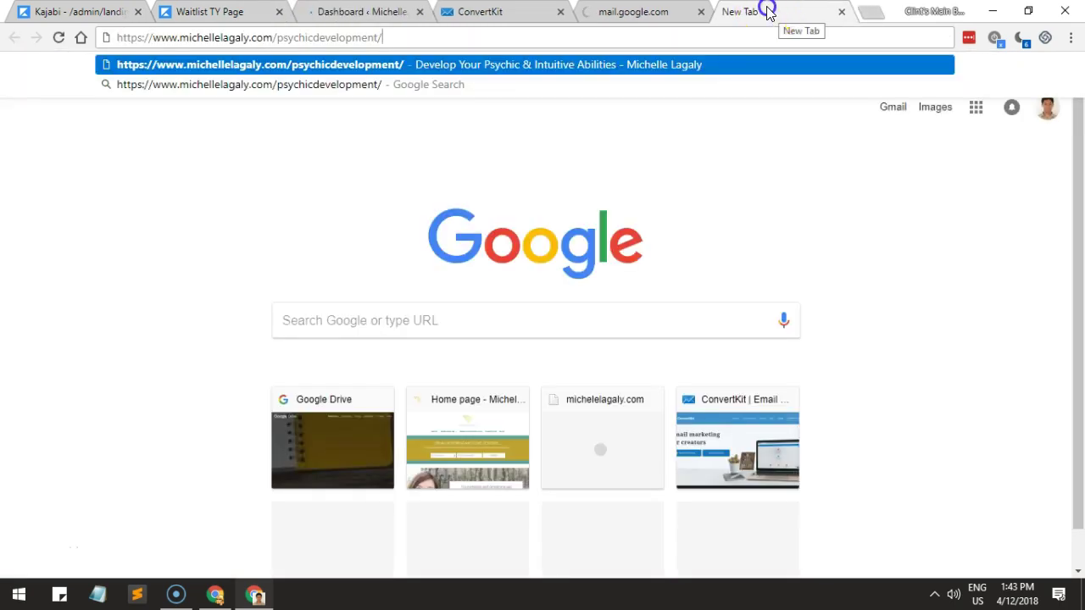
key(Return)
drag(766, 12, 484, 10)
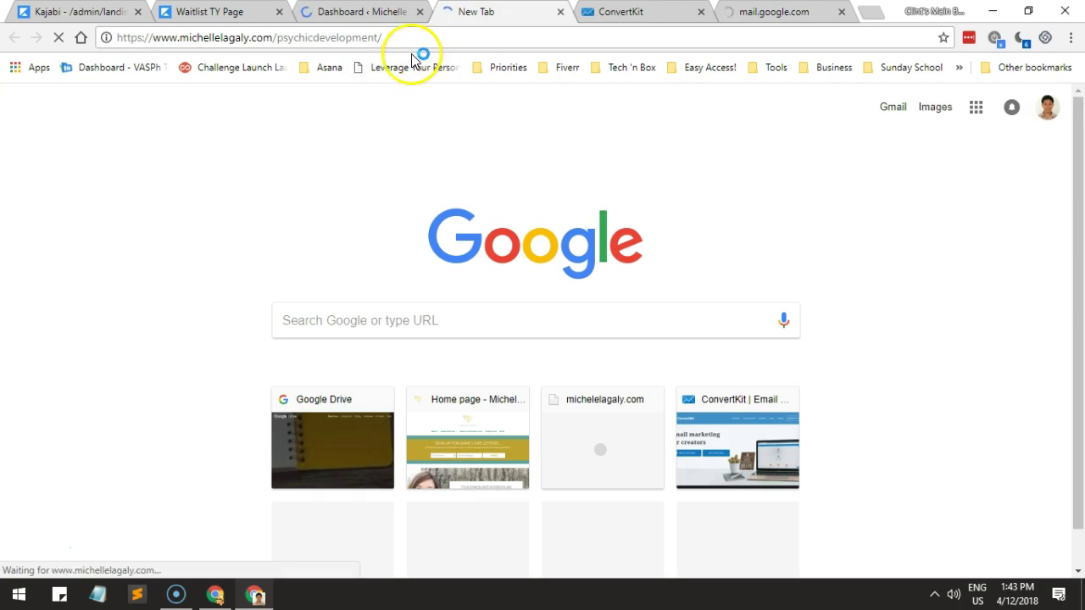
click(373, 11)
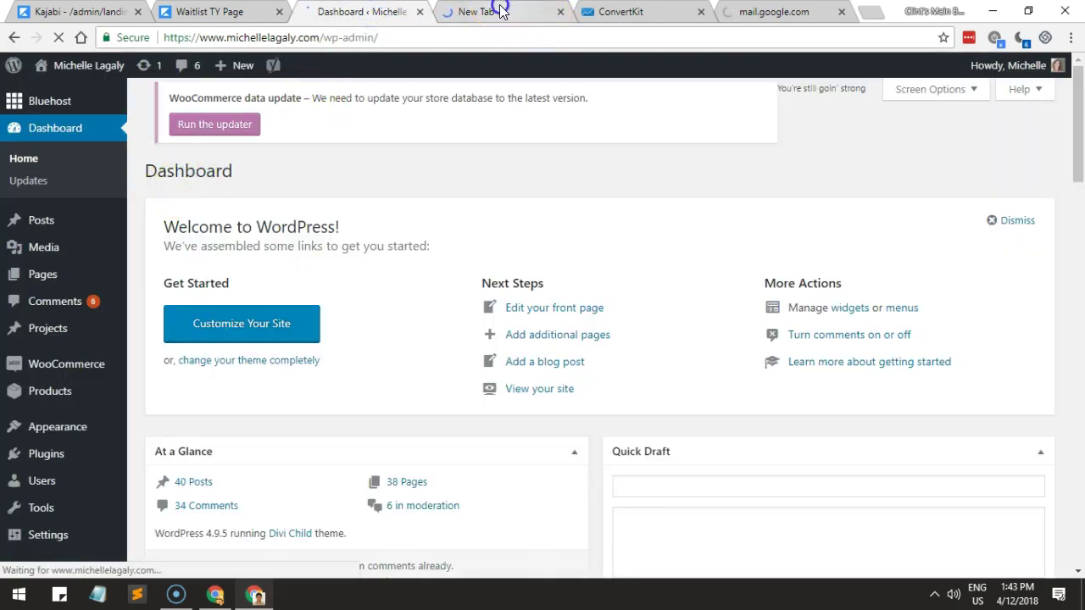
click(500, 10)
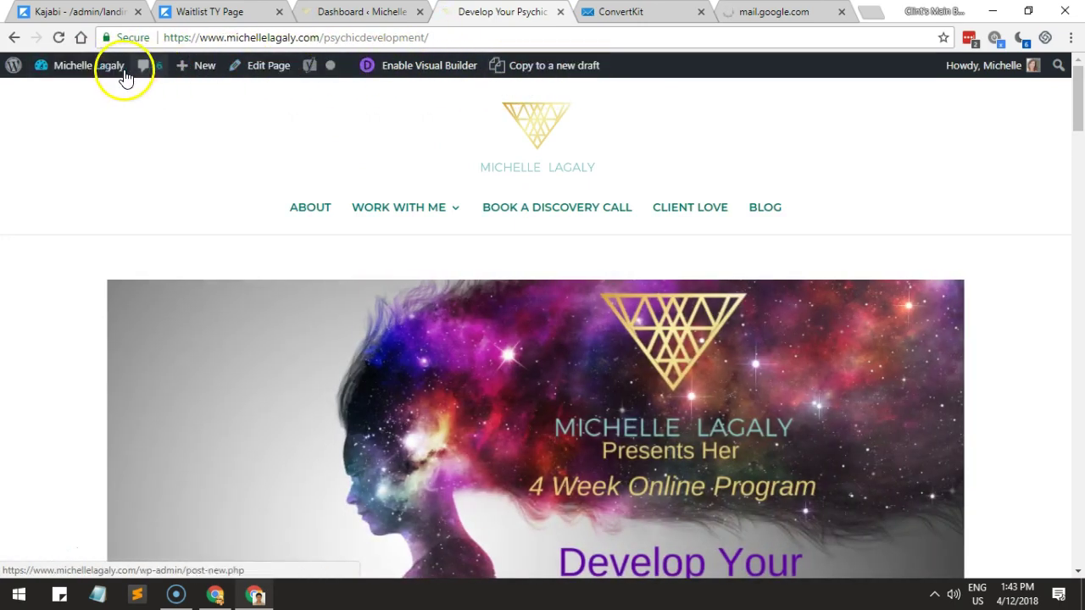
mouse_move(416, 215)
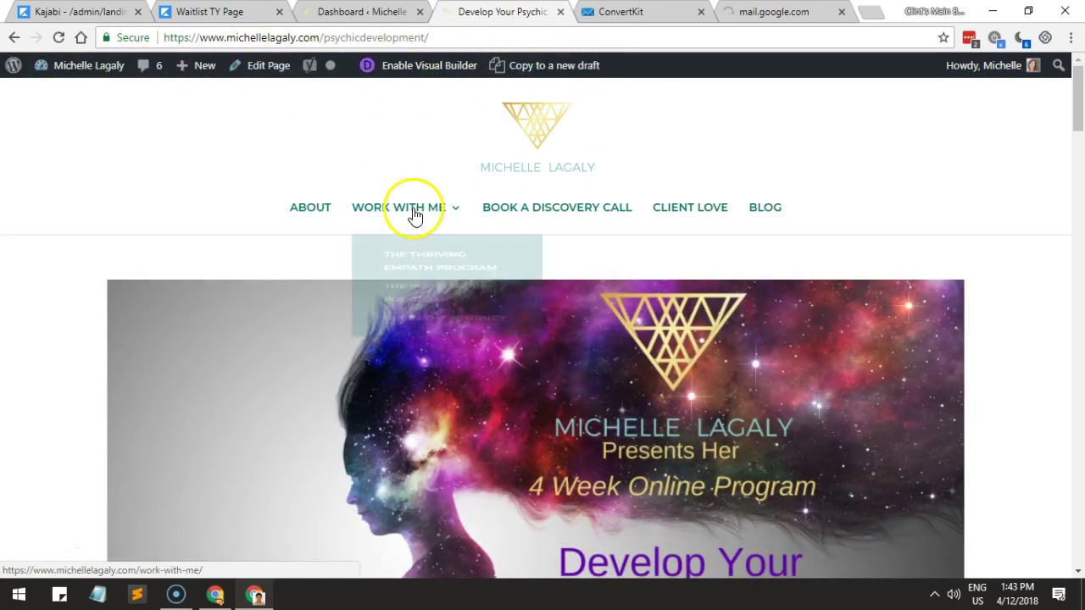
scroll(412, 300, down, 5)
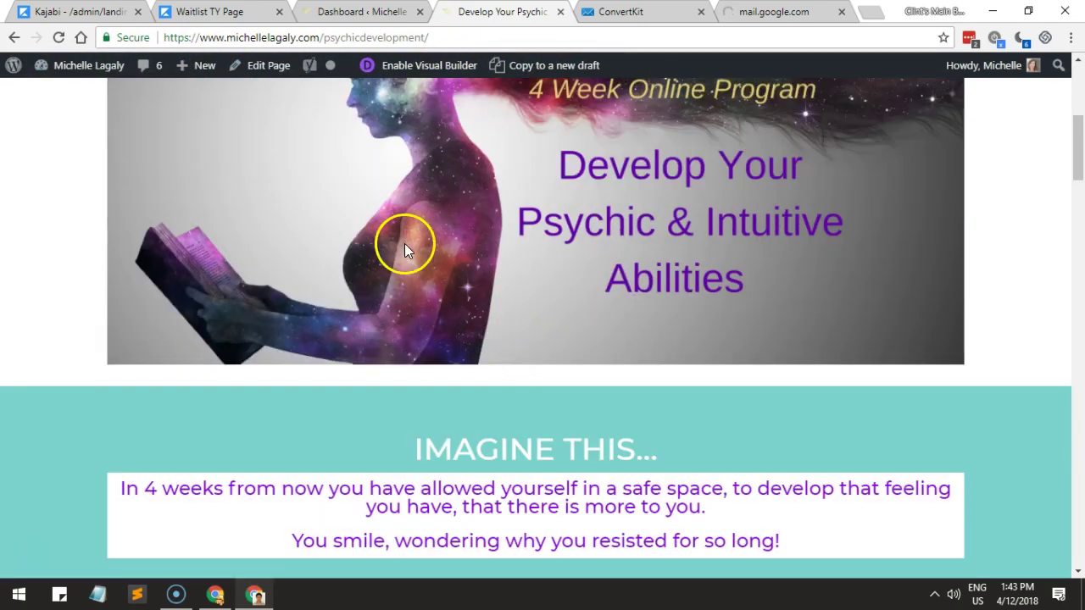
Return to the WordPress dashboard and open the page for adding new plugins in a separate browser tab.
click(373, 11)
scroll(75, 254, down, 2)
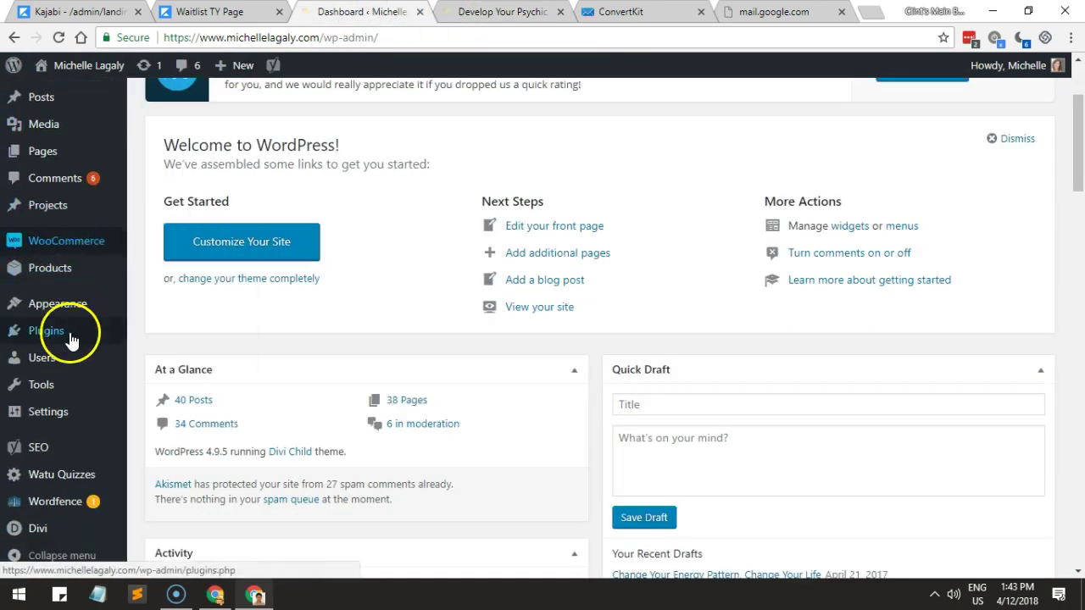
mouse_move(65, 385)
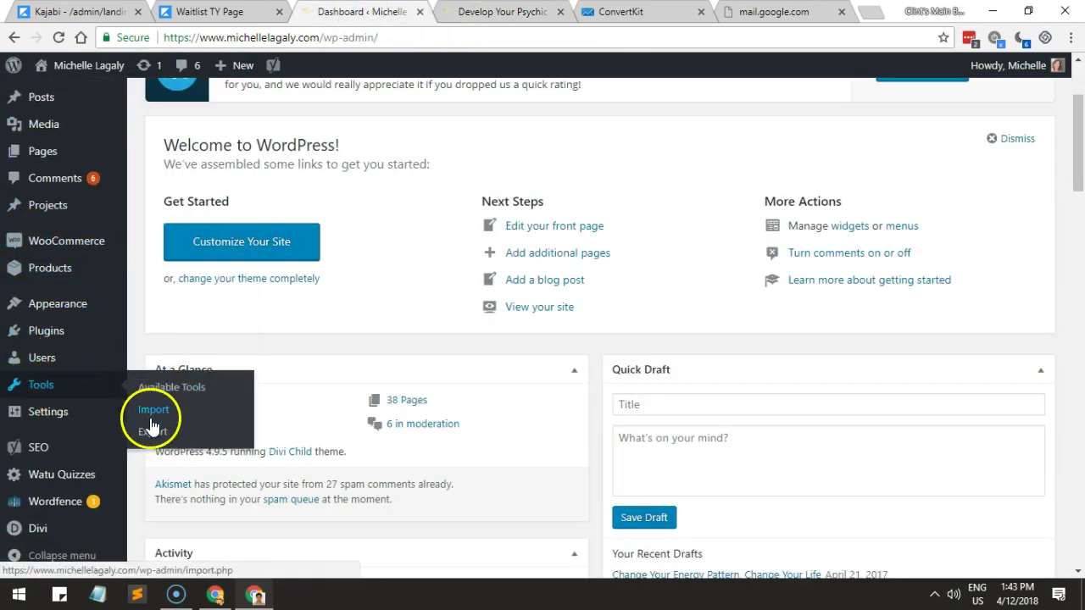
mouse_move(73, 332)
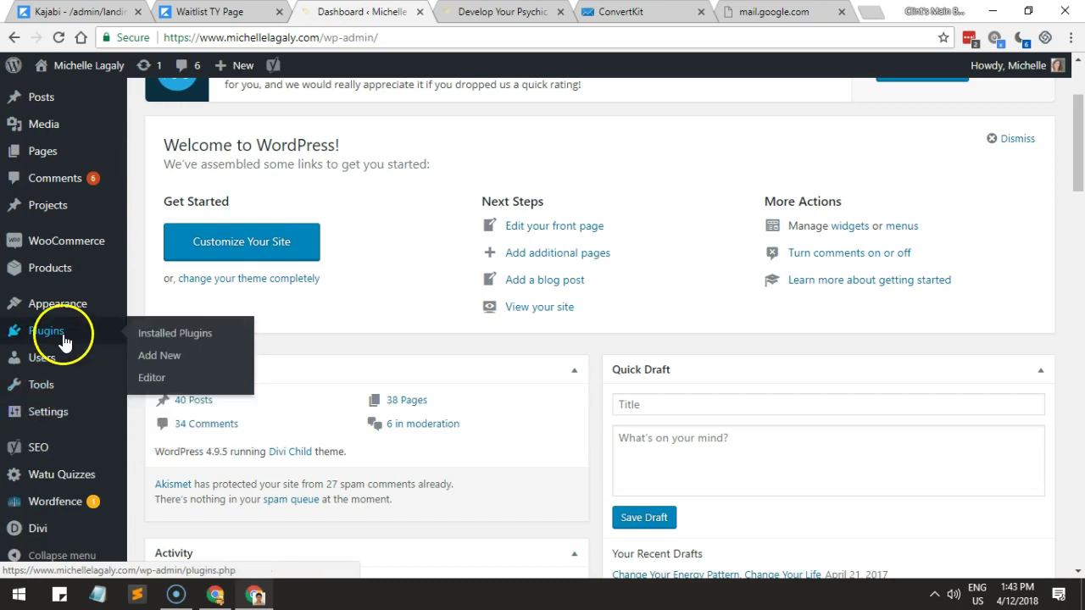
right_click(159, 356)
click(226, 376)
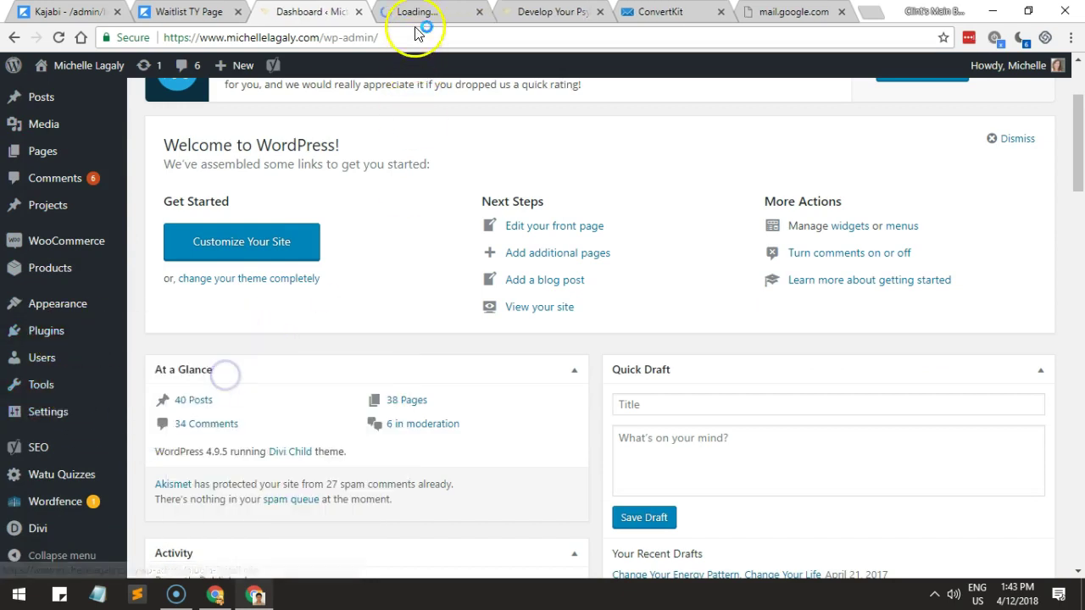
click(418, 11)
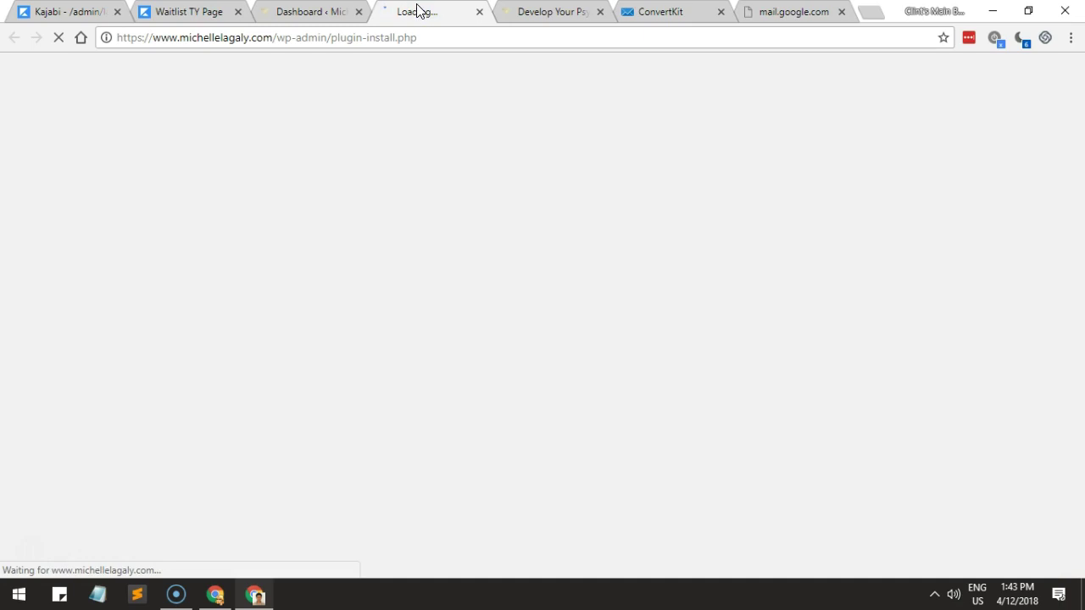
click(307, 15)
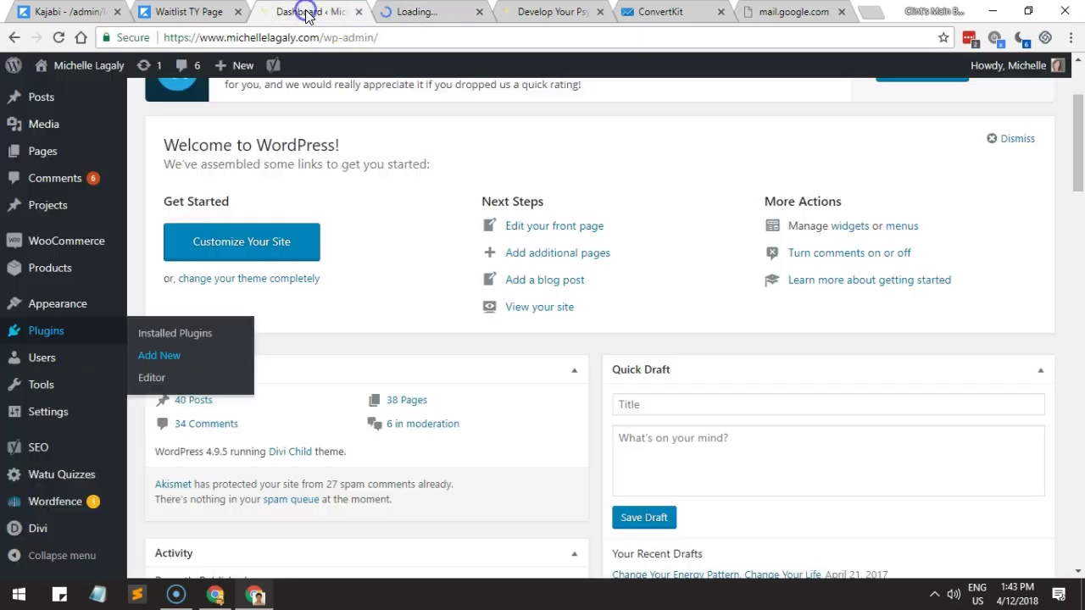
mouse_move(69, 335)
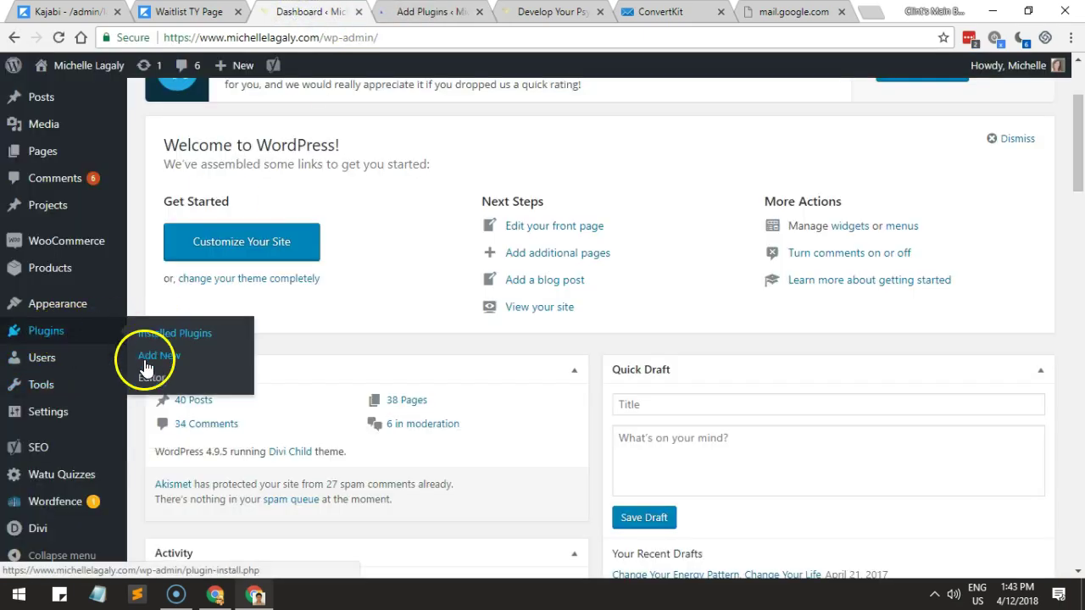
click(416, 12)
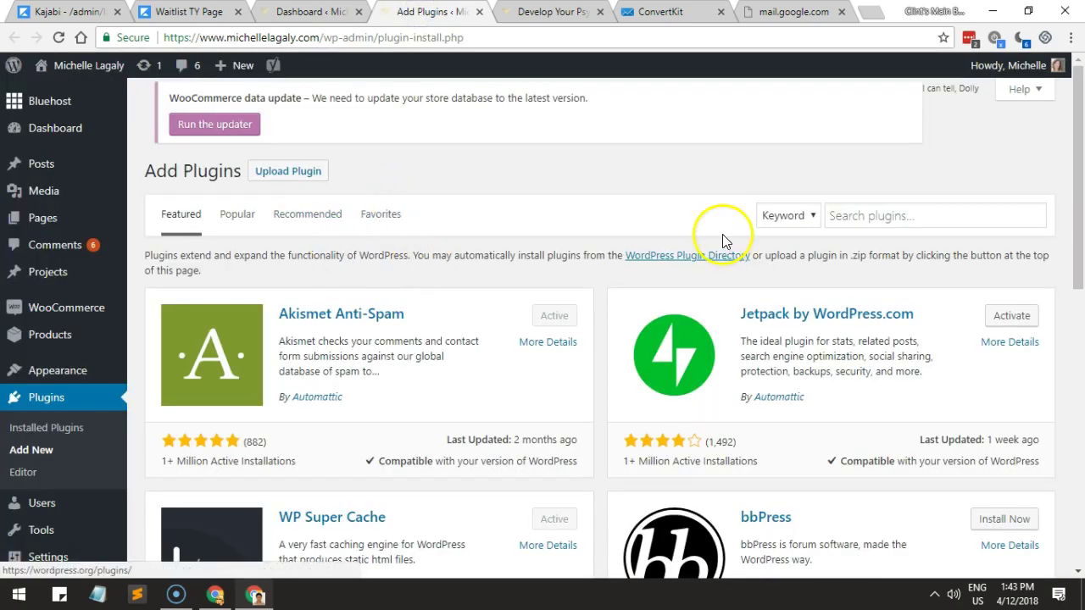
Search the plugin directory for "redirect", then install and activate the Redirection plugin.
click(866, 211)
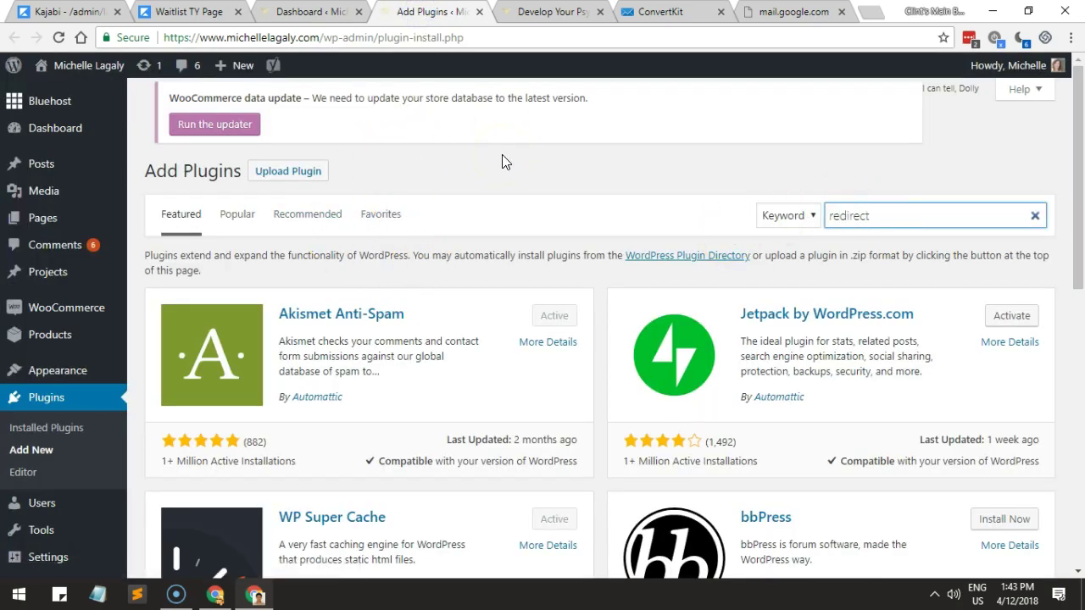
key(Return)
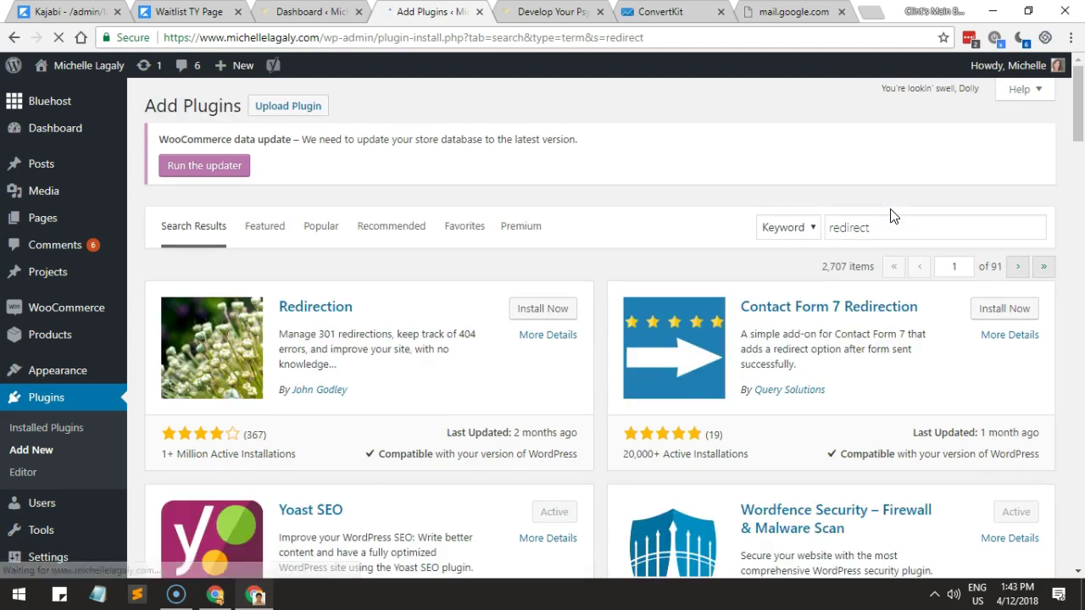
click(540, 306)
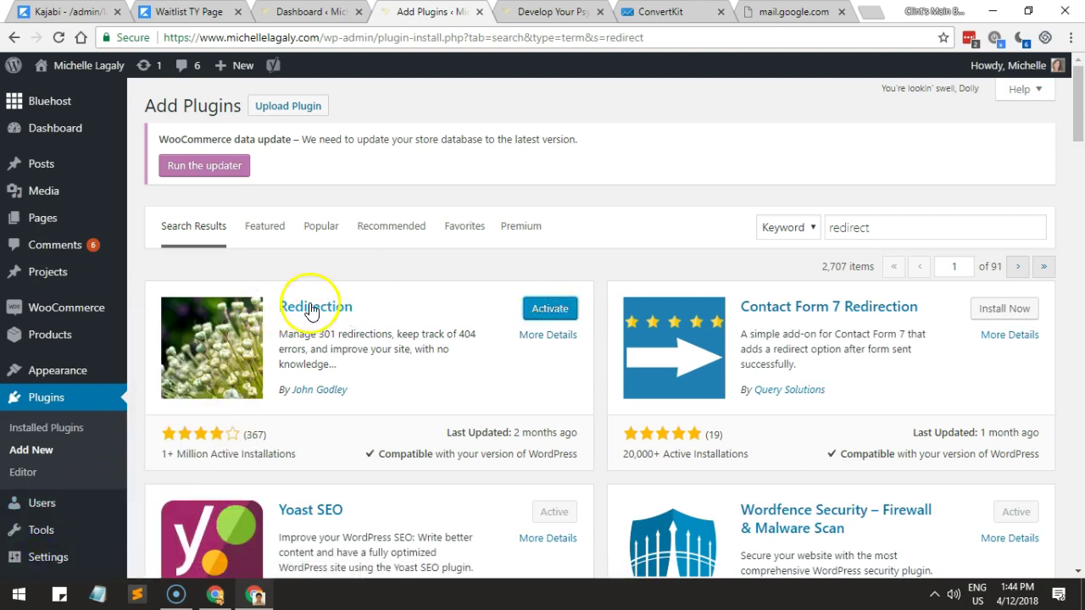
click(549, 311)
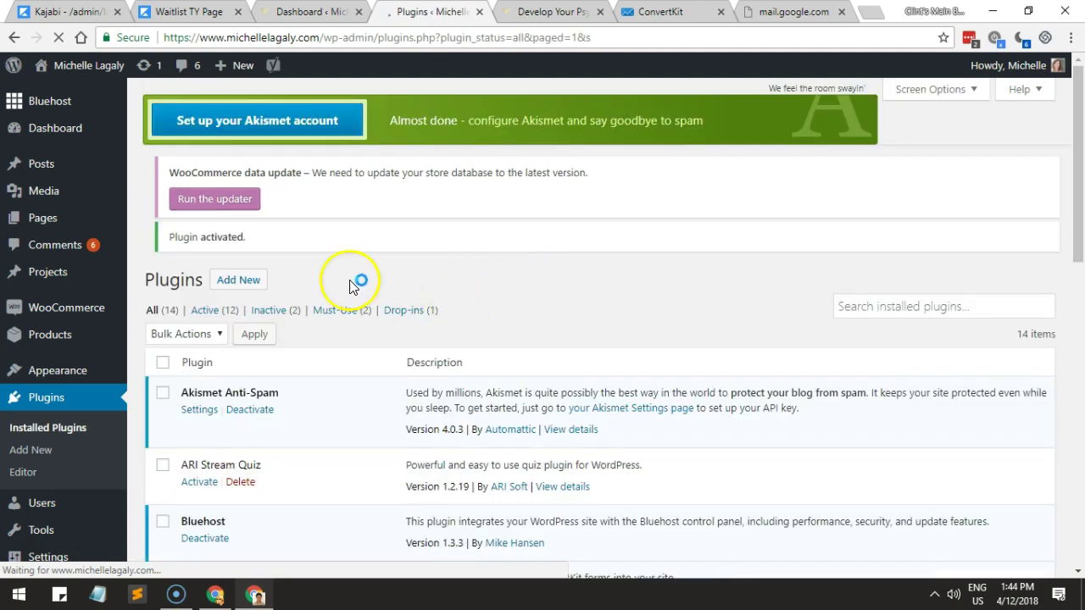
Open the Redirection plugin's page of redirects in the WordPress admin.
scroll(167, 331, down, 2)
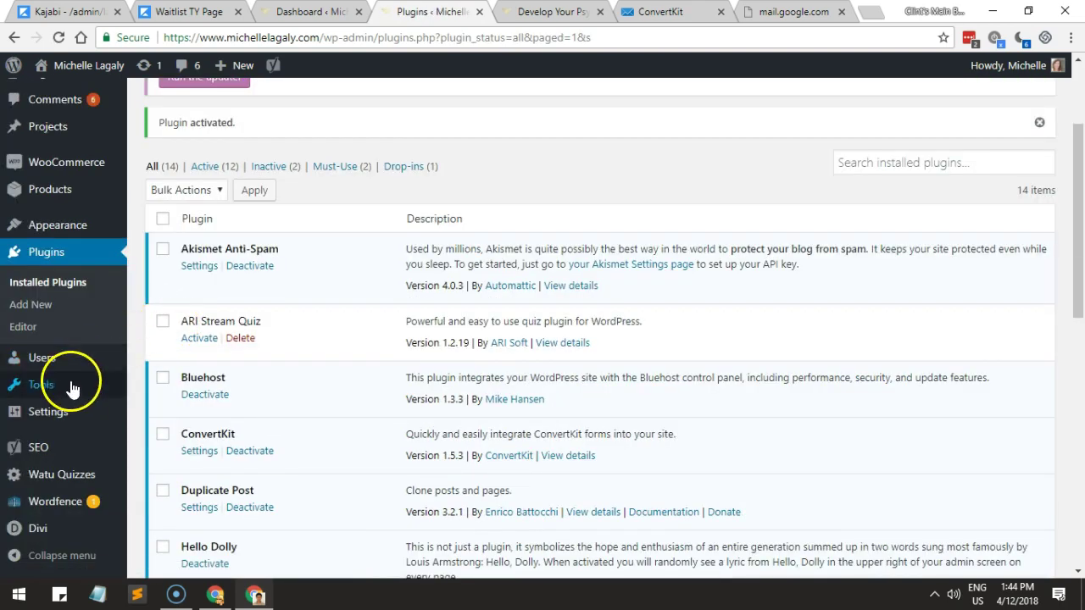
mouse_move(72, 389)
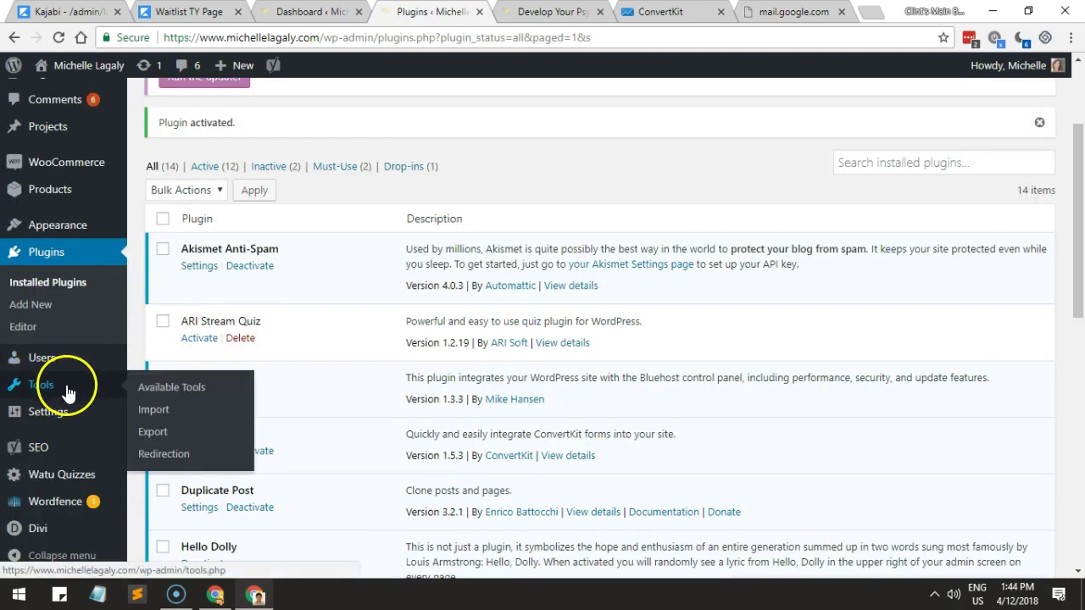
click(165, 456)
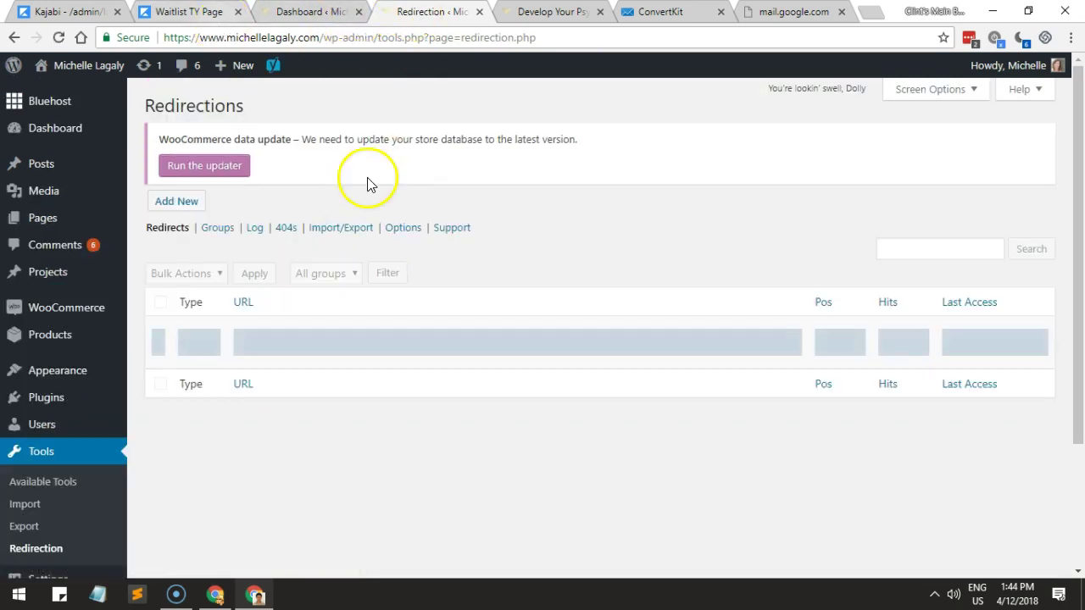
Copy the Kajabi waitlist page's URL ending in /p/psychic-intuitive-waitlist-optin and enter it as the new redirection's Target URL.
click(191, 12)
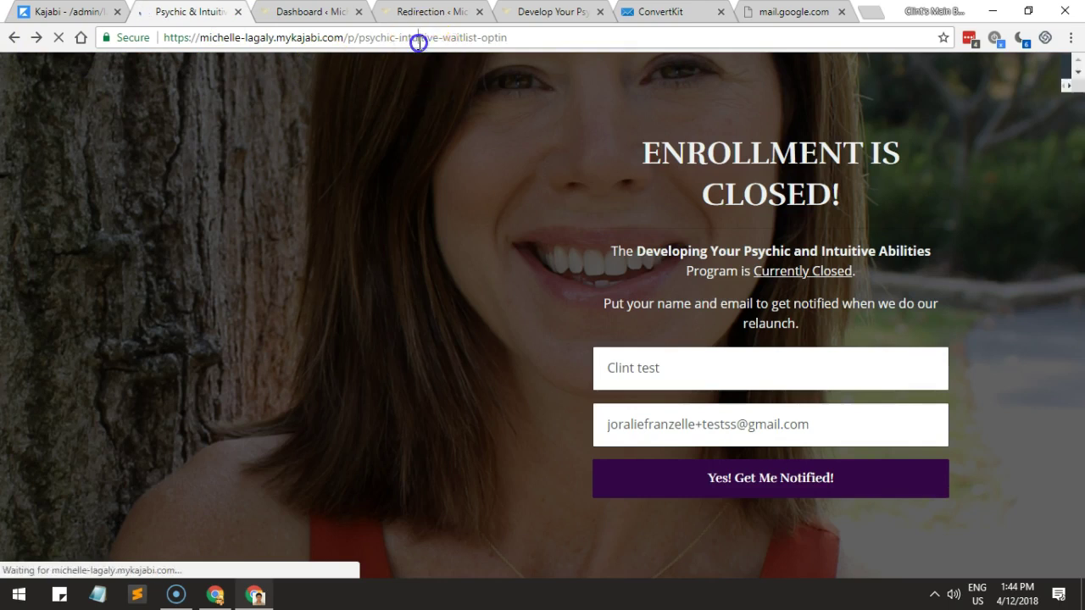
click(416, 39)
key(ctrl+c)
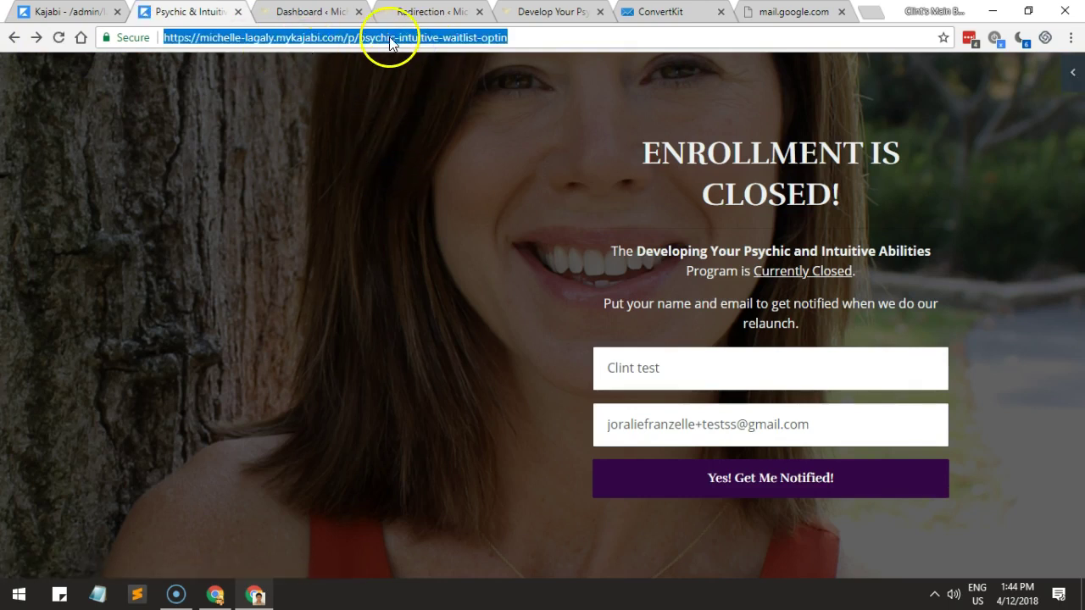
click(415, 10)
scroll(458, 279, down, 1)
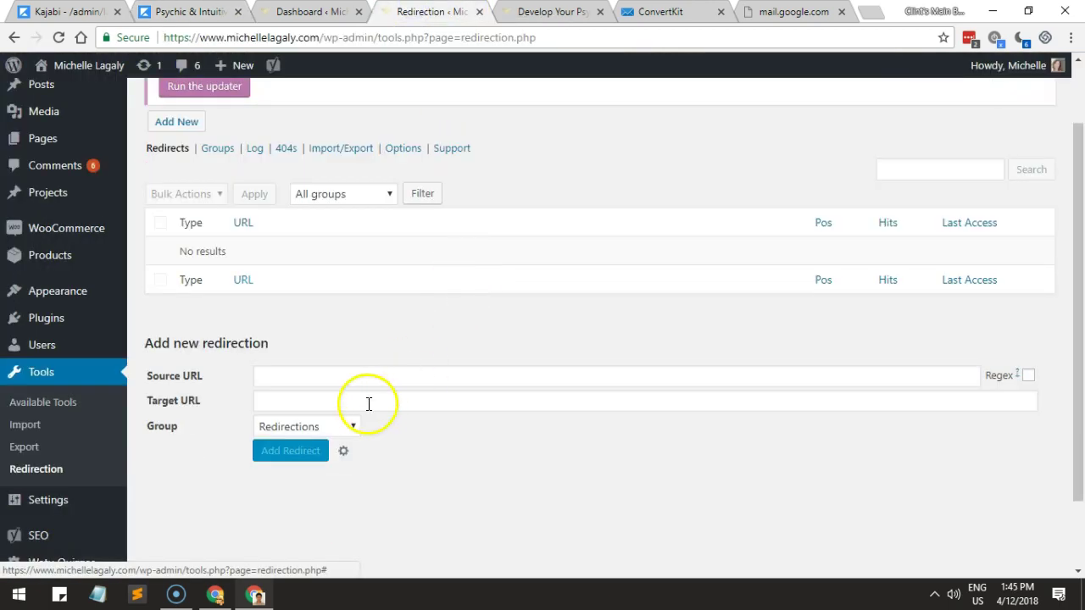
drag(150, 405, 218, 407)
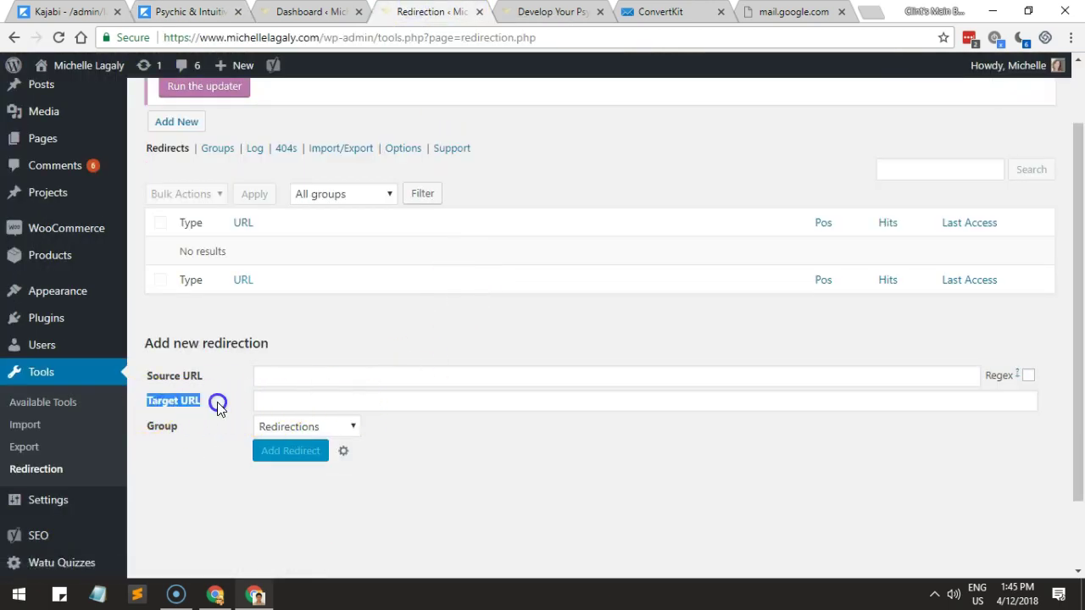
click(270, 393)
key(ctrl+v)
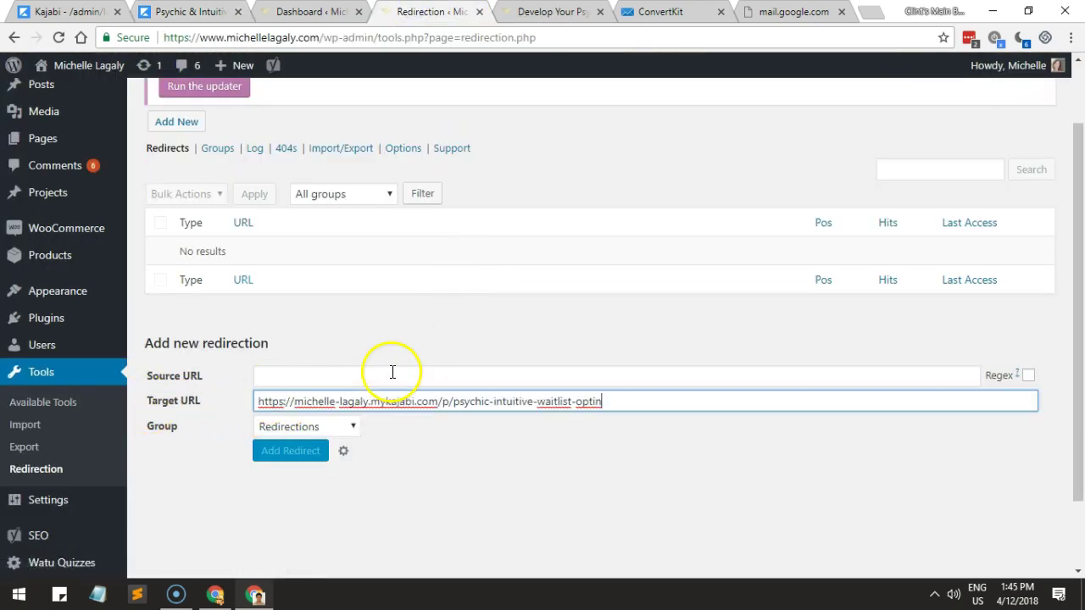
Copy the sales page's URL, enter it as the redirection's Source URL ending in /psychicdevelopment/?, and enable Regex.
click(525, 14)
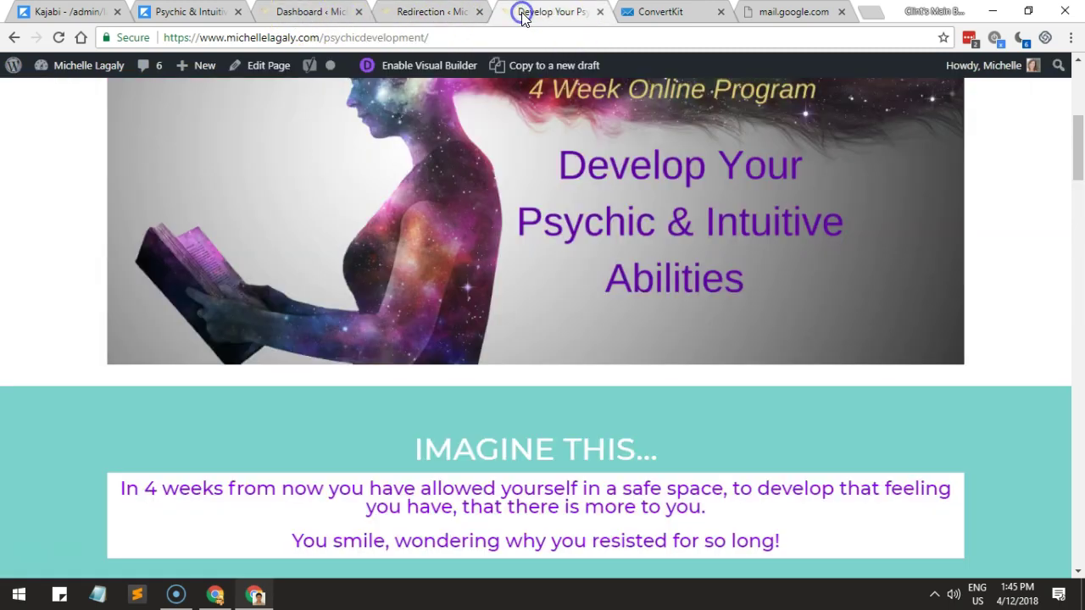
click(460, 34)
key(ctrl+c)
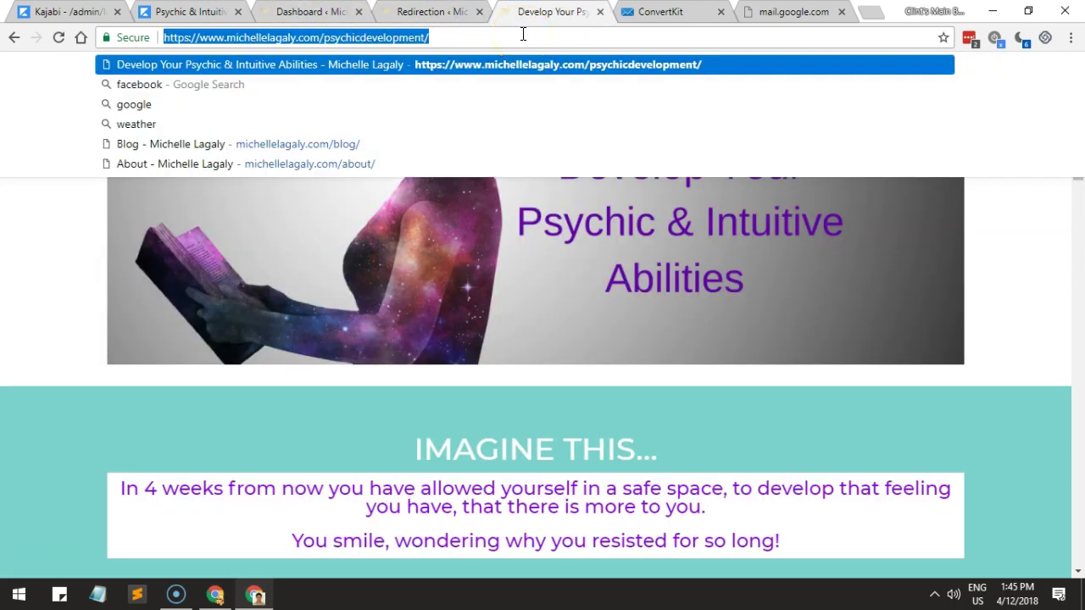
click(402, 13)
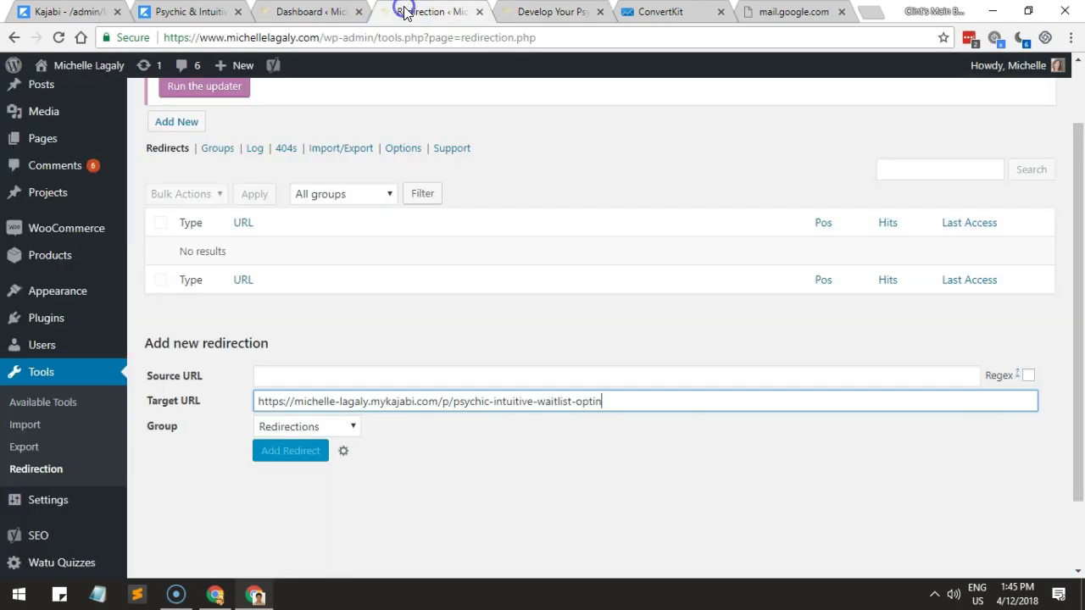
click(343, 373)
key(ctrl+v)
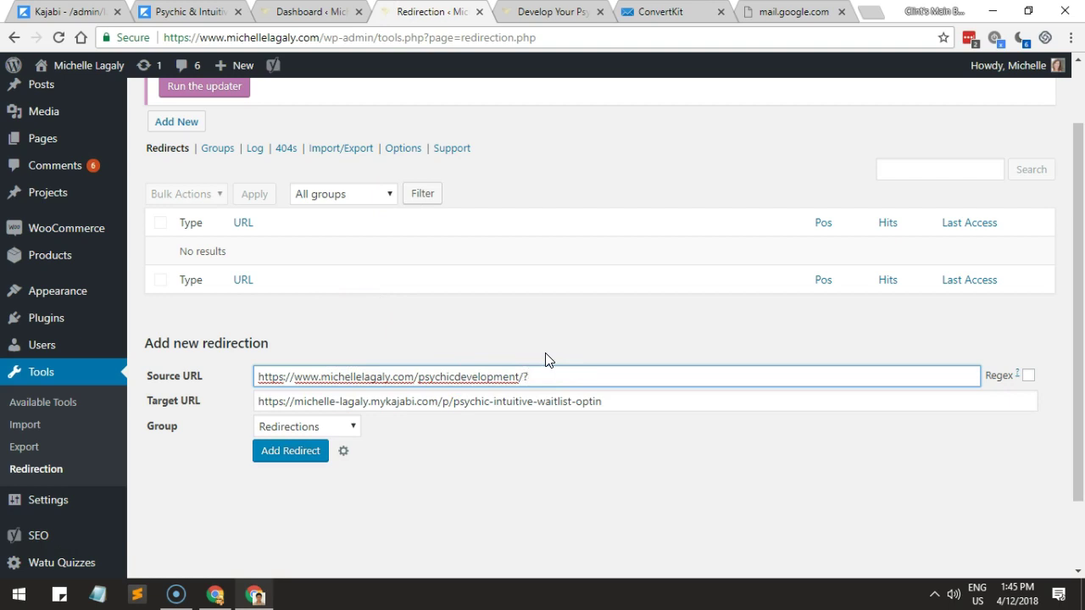
click(1028, 376)
Compare the redirection's Source URL with the sales page's address, checking the address with and without its trailing slash.
drag(521, 376, 194, 376)
click(529, 10)
click(448, 37)
click(453, 37)
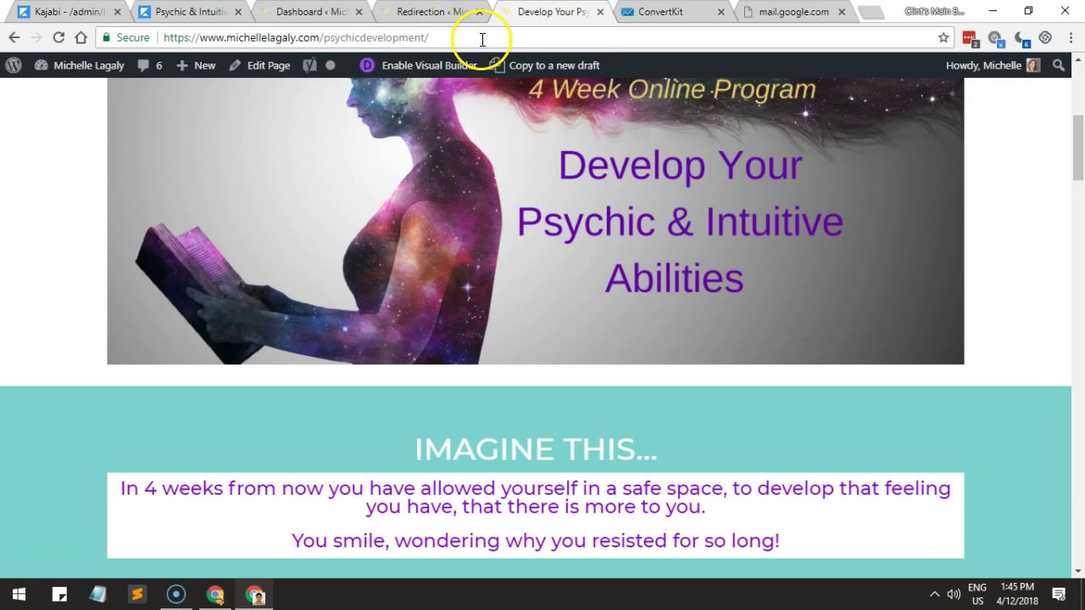
key(BackSpace)
text(/)
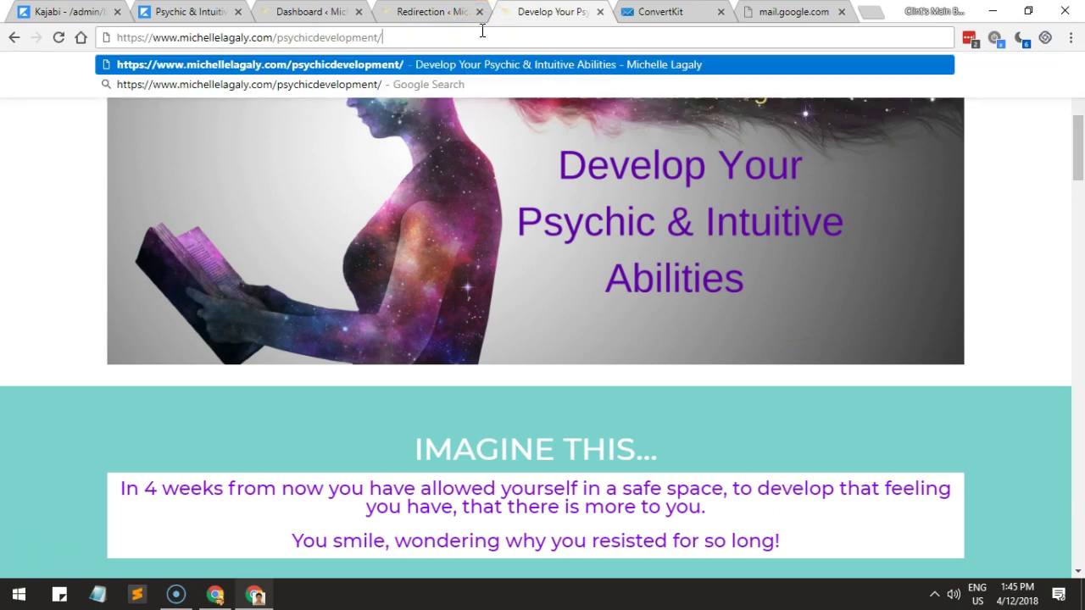
click(431, 11)
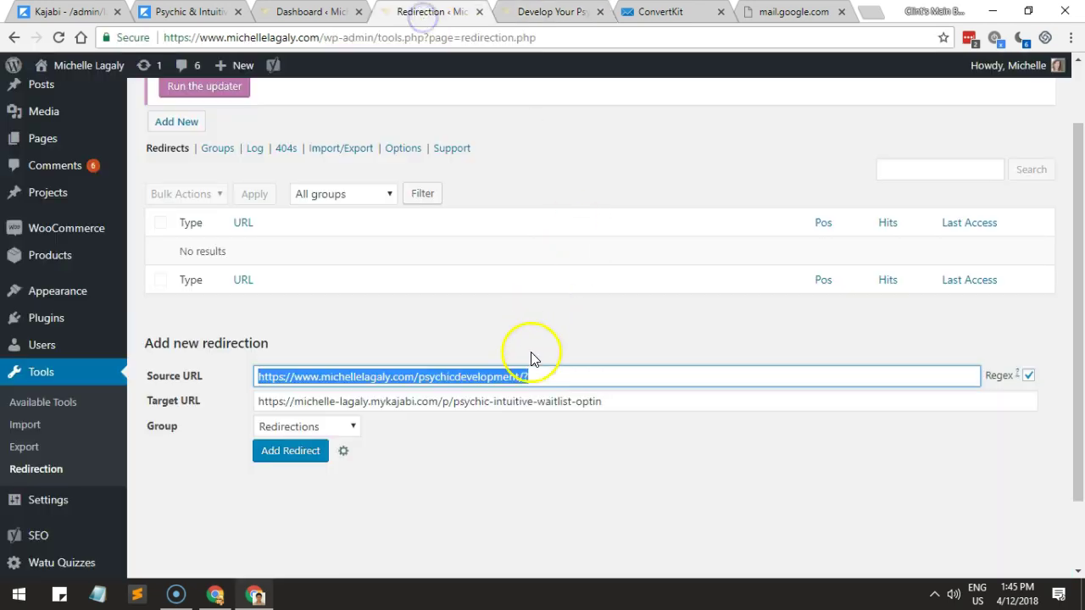
click(532, 375)
text(?)
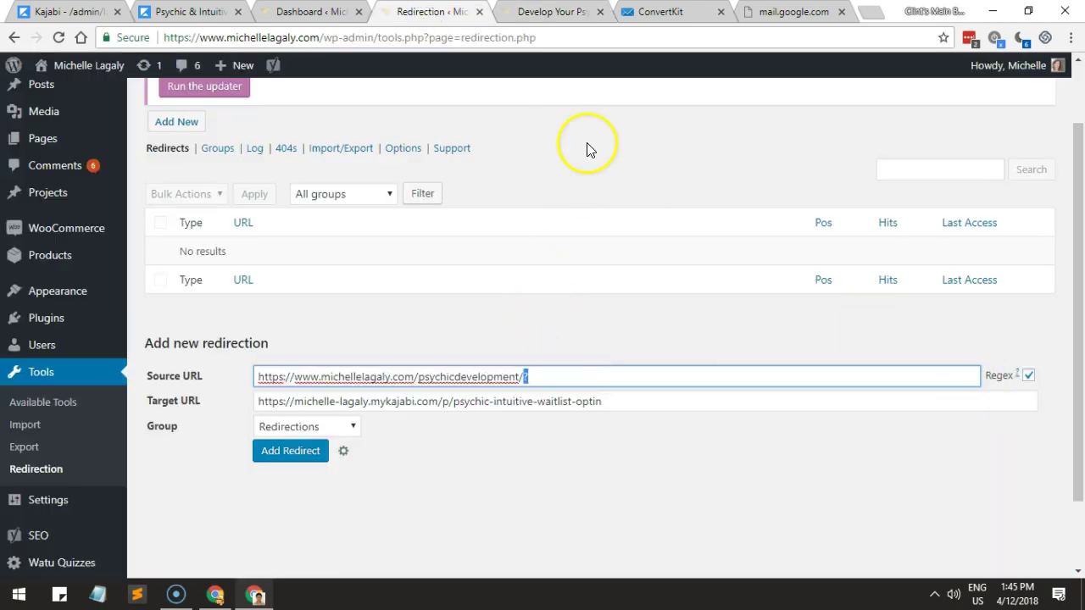
click(555, 12)
key(BackSpace)
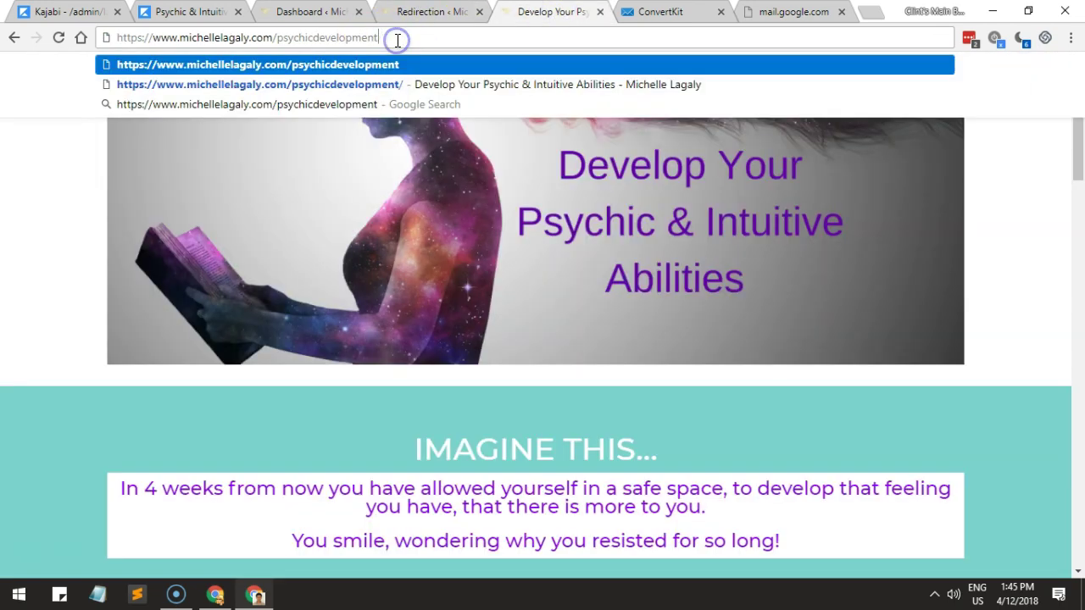
Re-enter the Source URL's ending as /psychicdevelopment/? and add the redirect to the Kajabi waitlist page.
click(432, 12)
drag(683, 368, 526, 375)
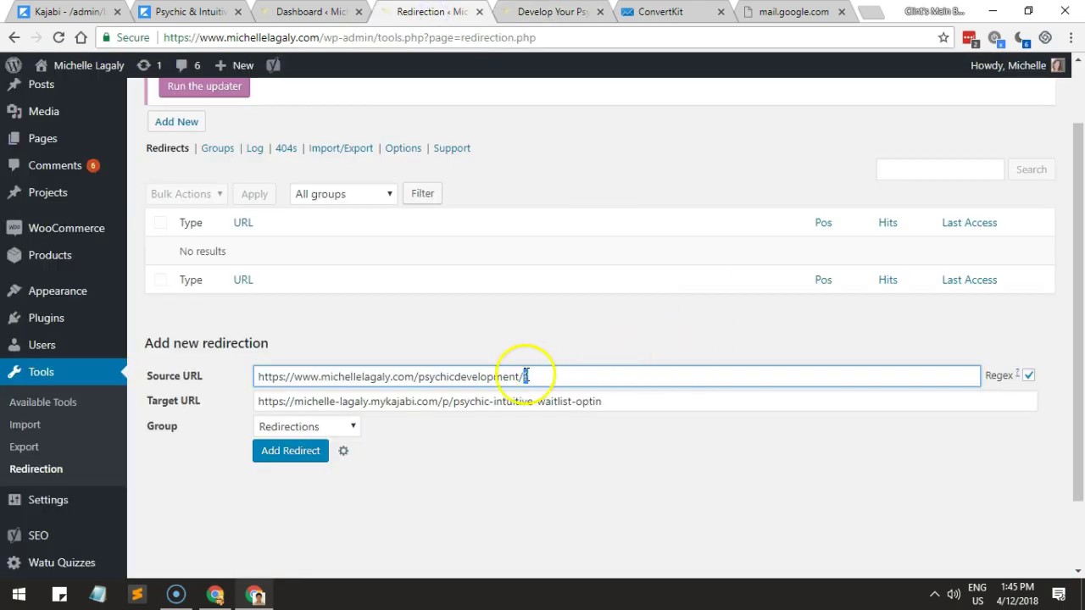
click(555, 373)
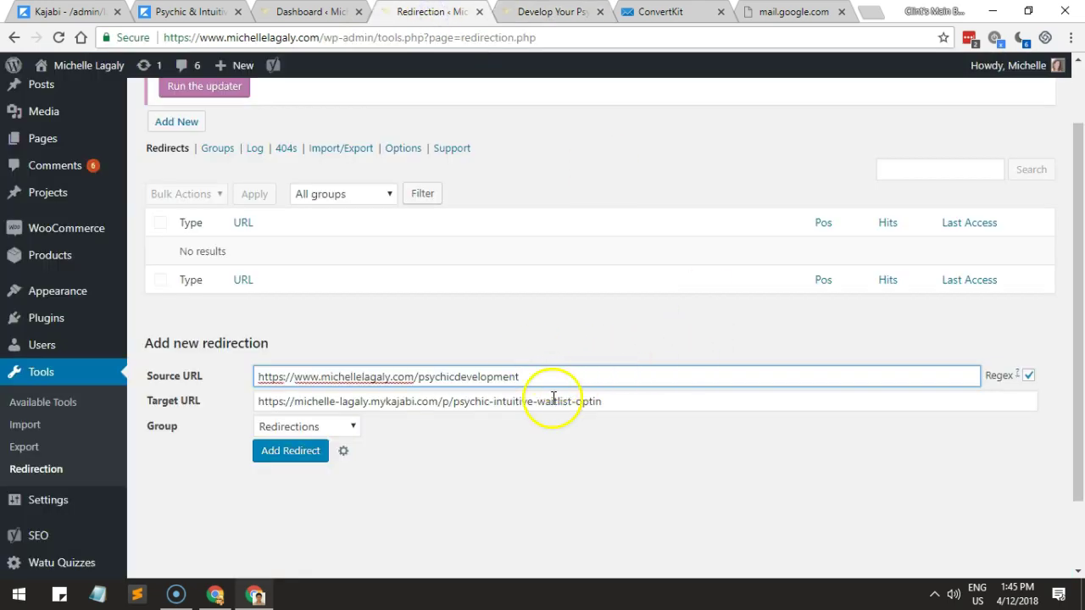
double_click(533, 378)
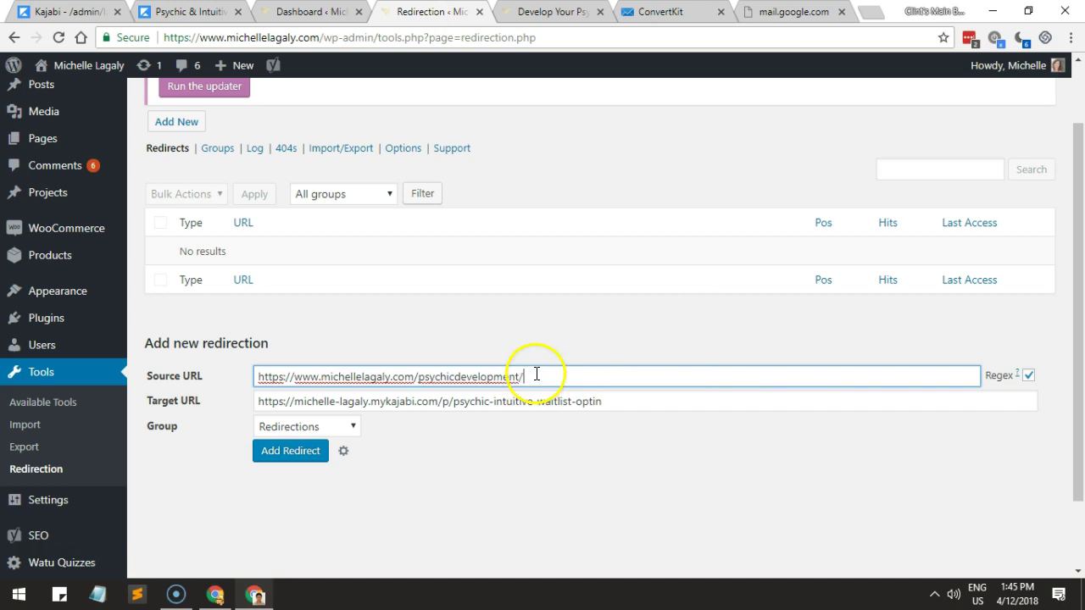
click(546, 12)
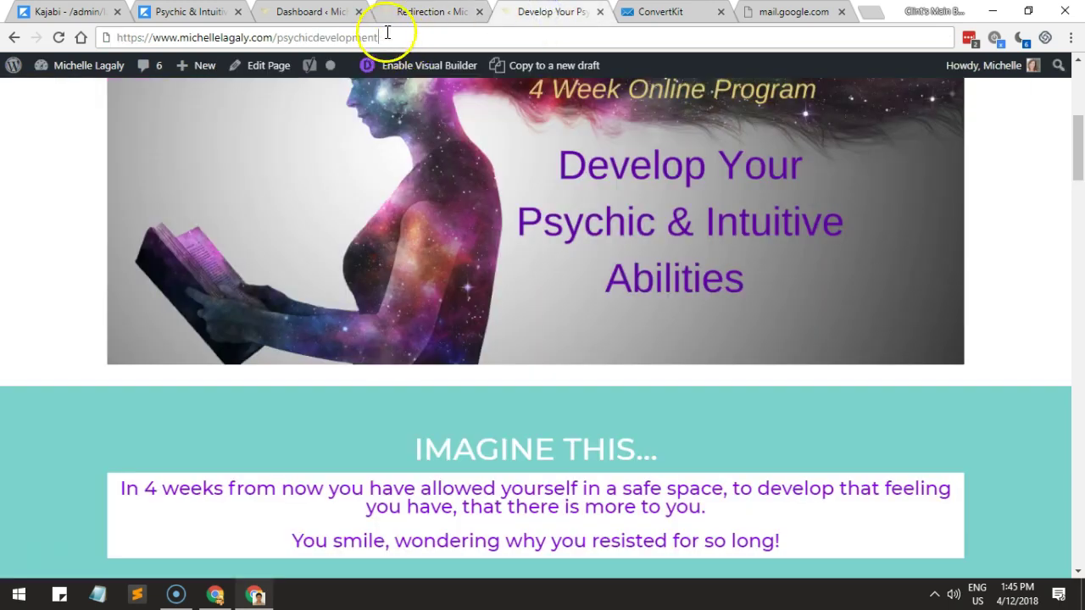
click(408, 11)
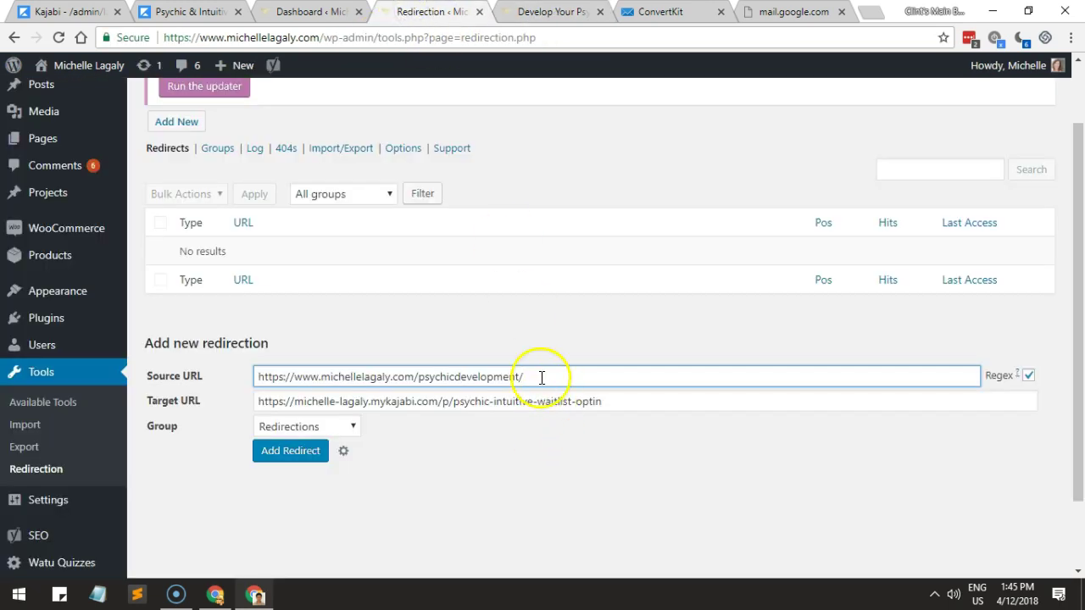
text(?)
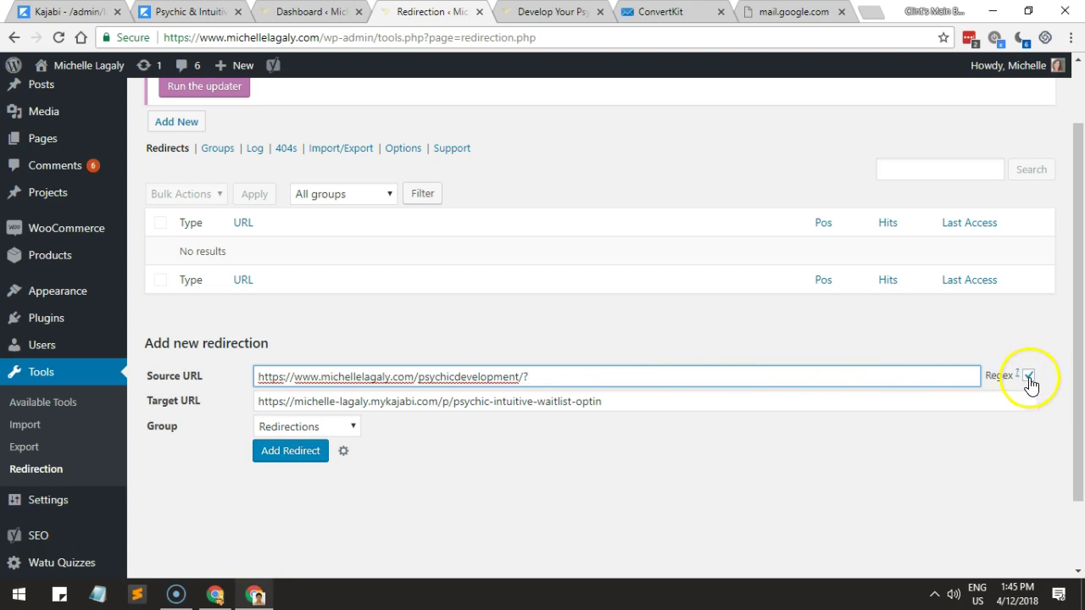
click(288, 452)
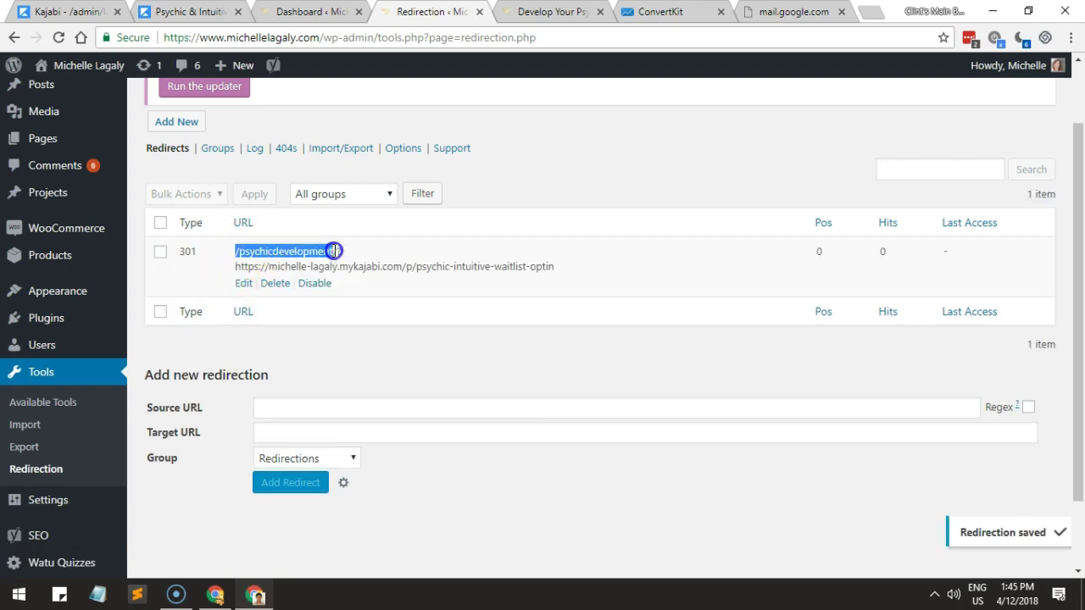
Check the saved redirect's relative source path against the site's domain in the browser address.
click(238, 251)
double_click(238, 251)
click(239, 252)
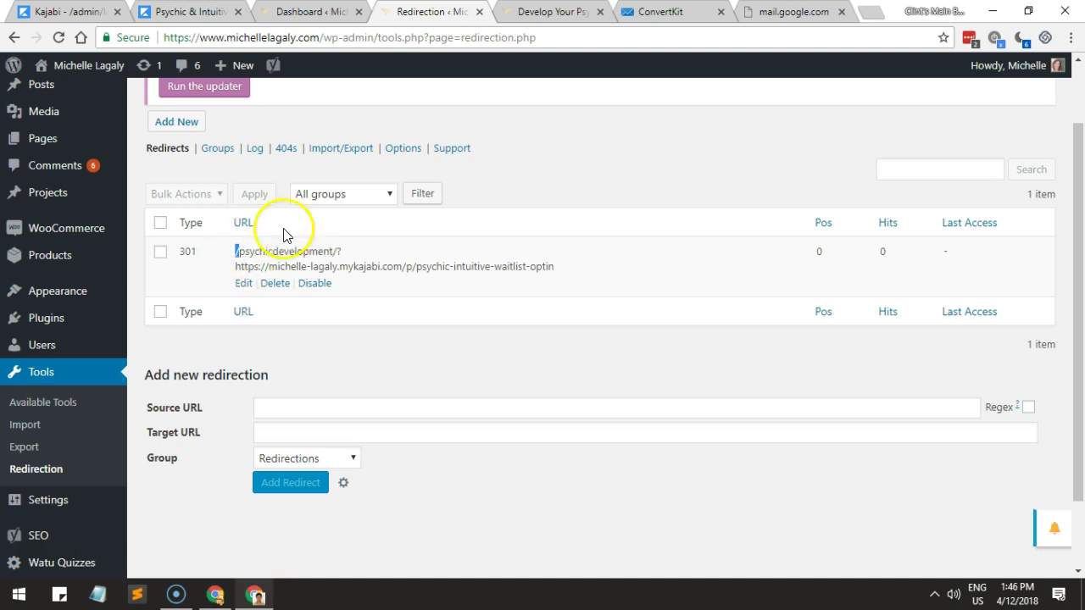
click(312, 38)
click(320, 38)
drag(322, 37, 200, 38)
Reload the psychic development sales page to test the redirect, and compare its address with the saved redirect entry.
click(530, 12)
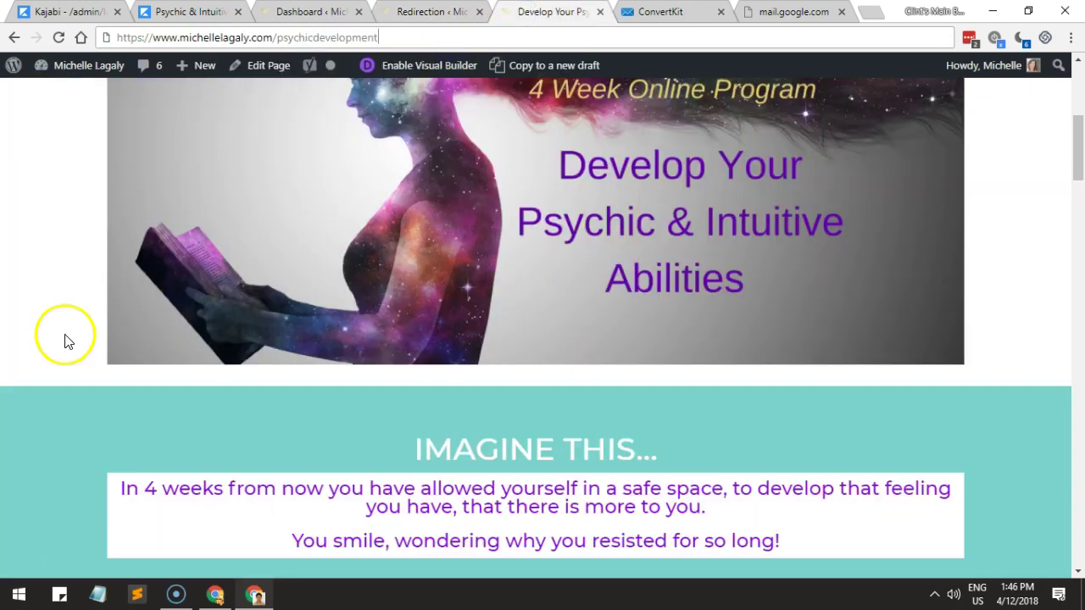
key(F5)
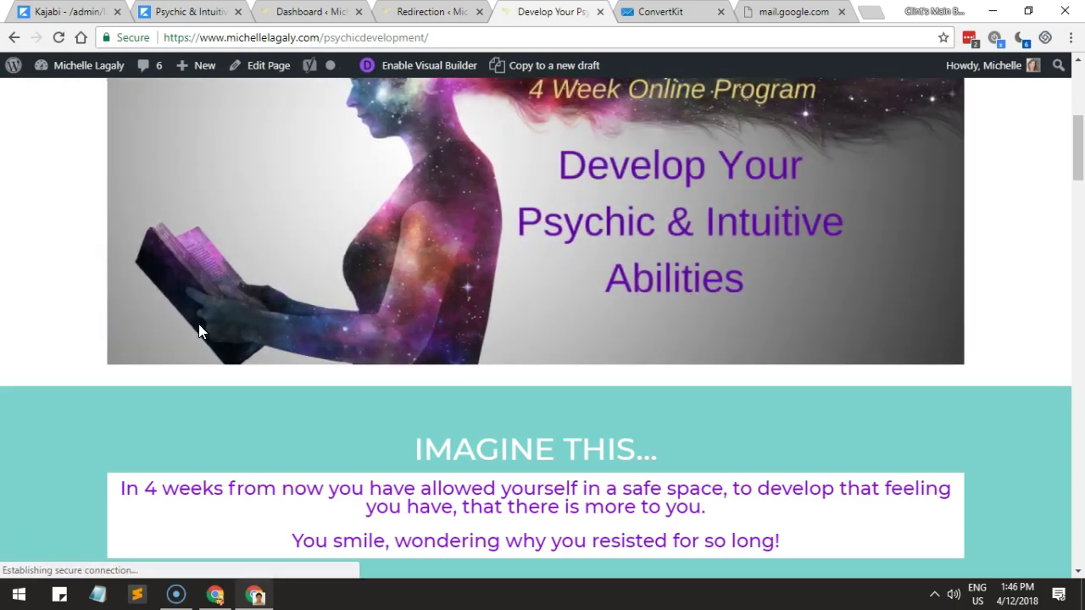
scroll(289, 353, up, 3)
scroll(288, 351, down, 15)
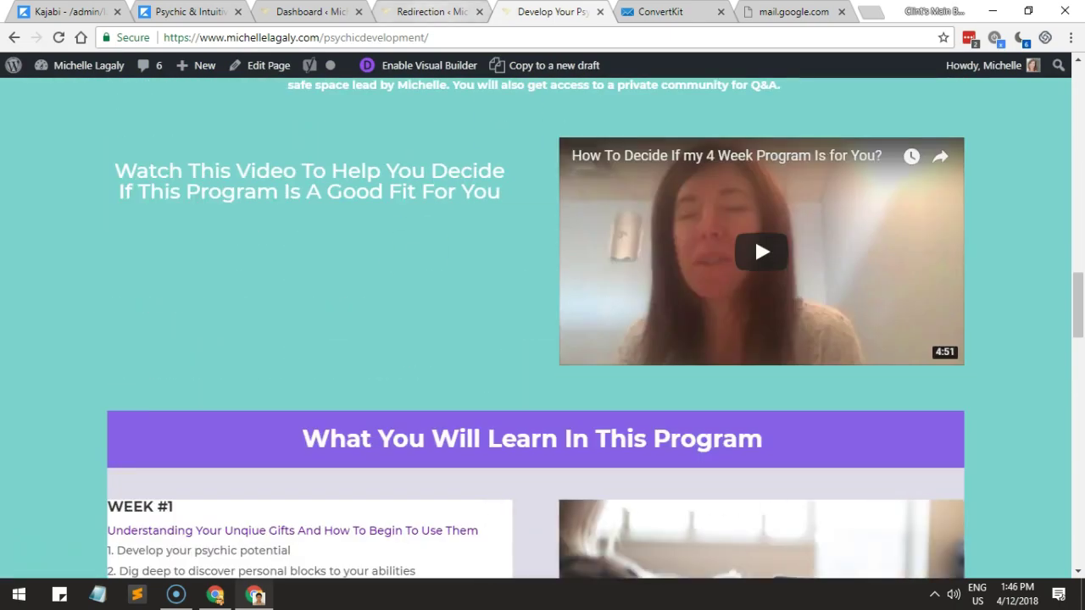
click(431, 12)
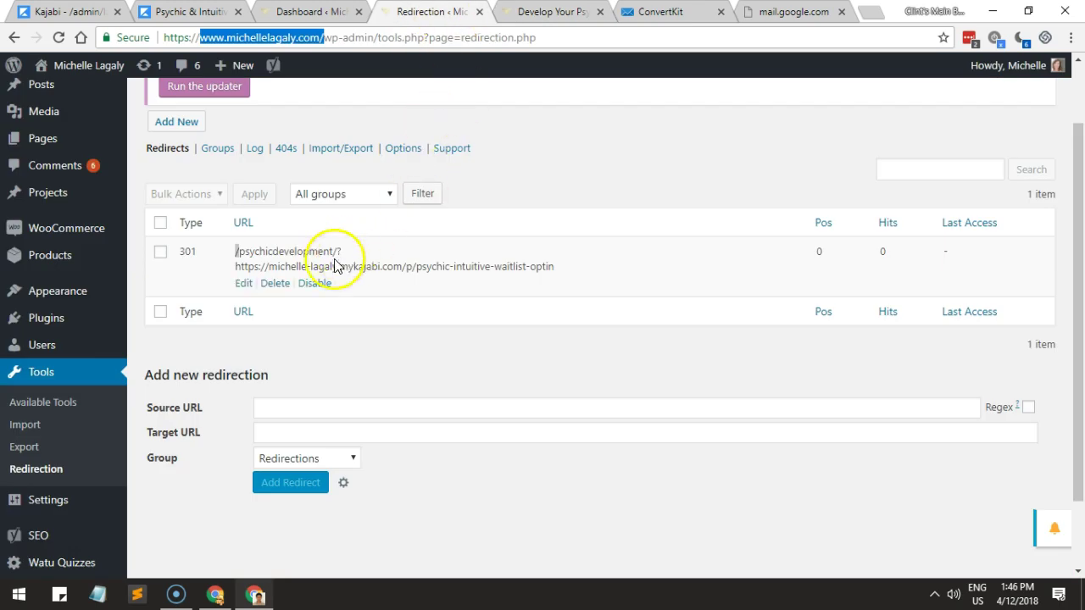
click(550, 12)
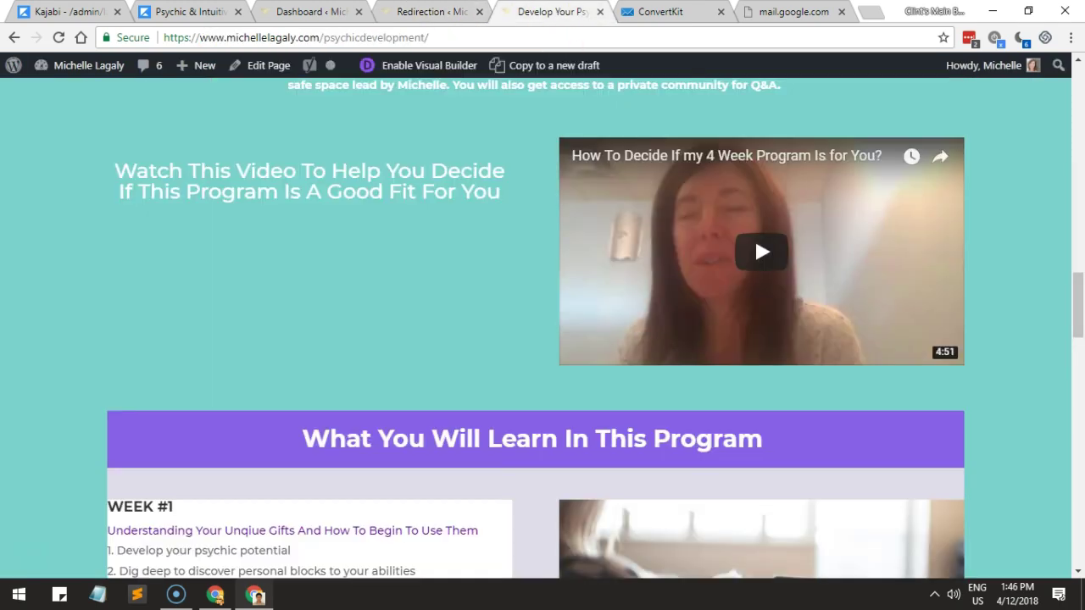
click(446, 10)
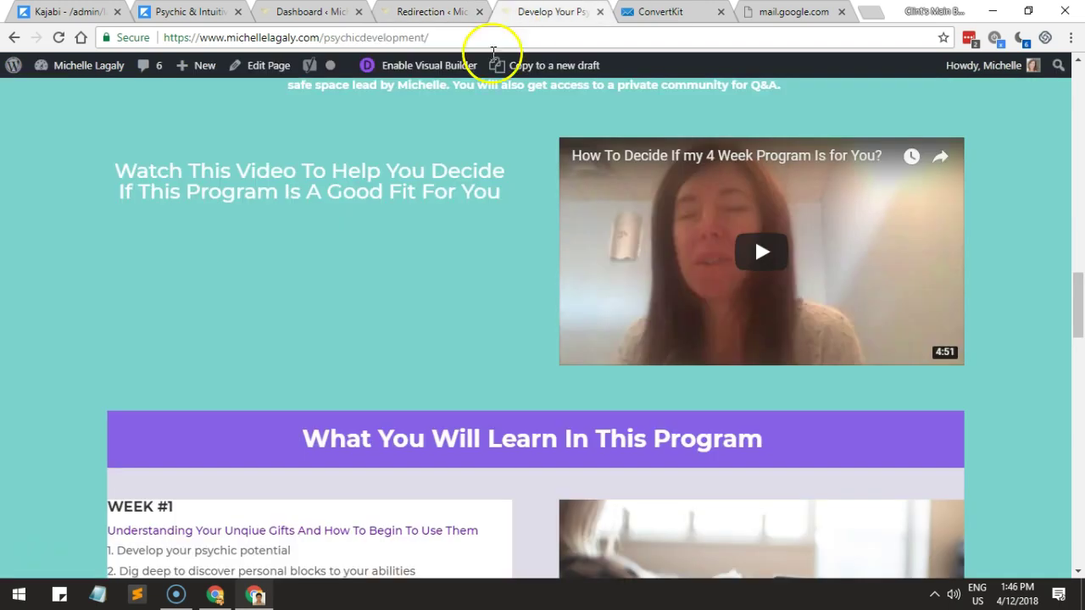
click(547, 12)
click(451, 78)
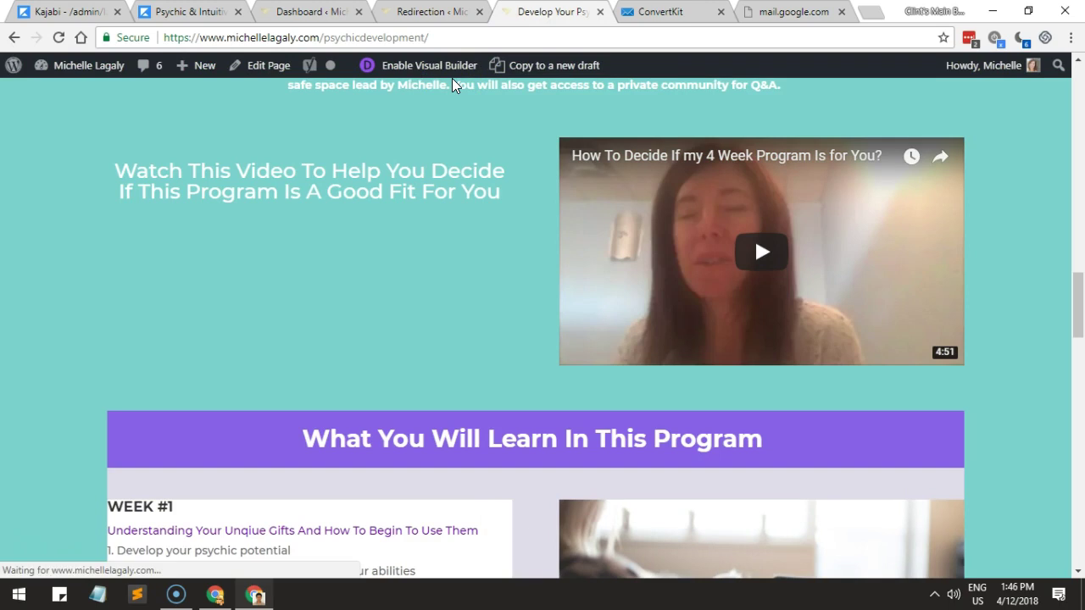
Review the saved /psychicdevelopment/? entry and its available actions in the list of redirects.
click(434, 12)
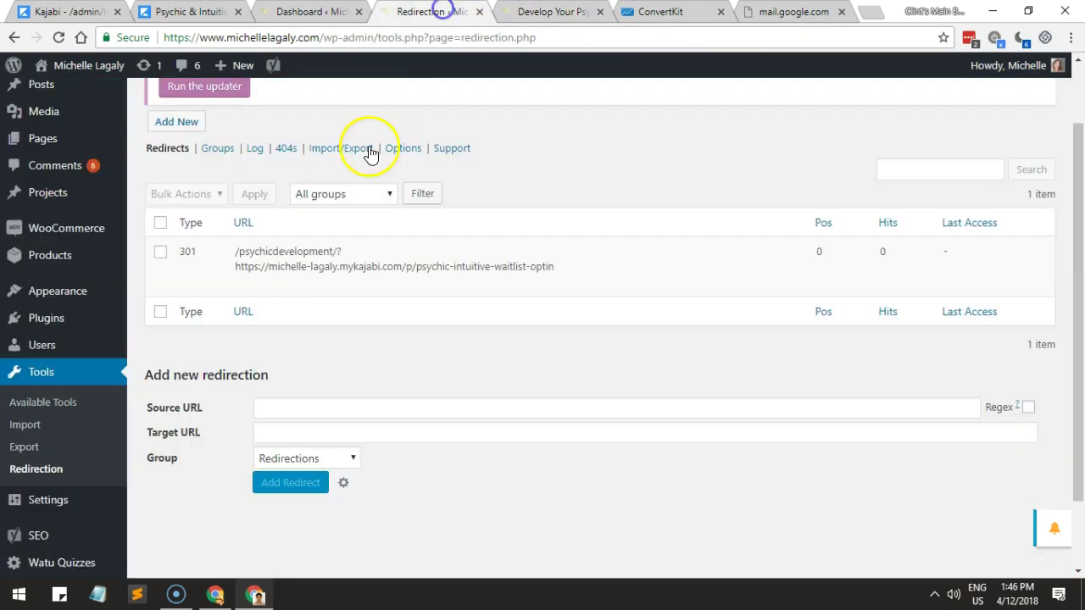
scroll(397, 245, down, 1)
scroll(401, 251, up, 2)
mouse_move(297, 373)
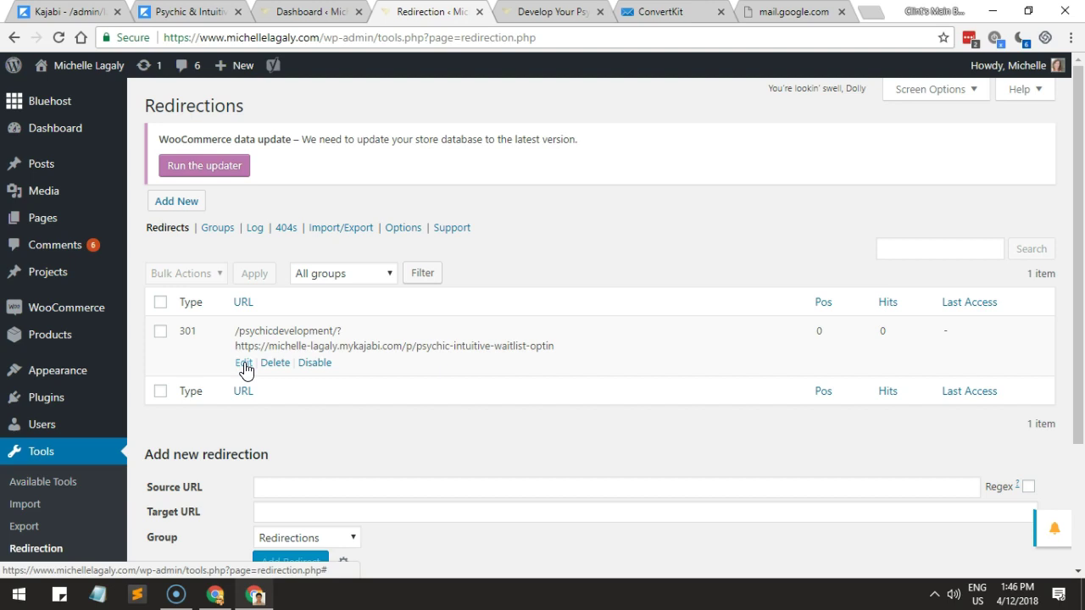
Open the psychic development sales page for editing in WordPress, checking the saved redirect entry while it loads.
click(541, 12)
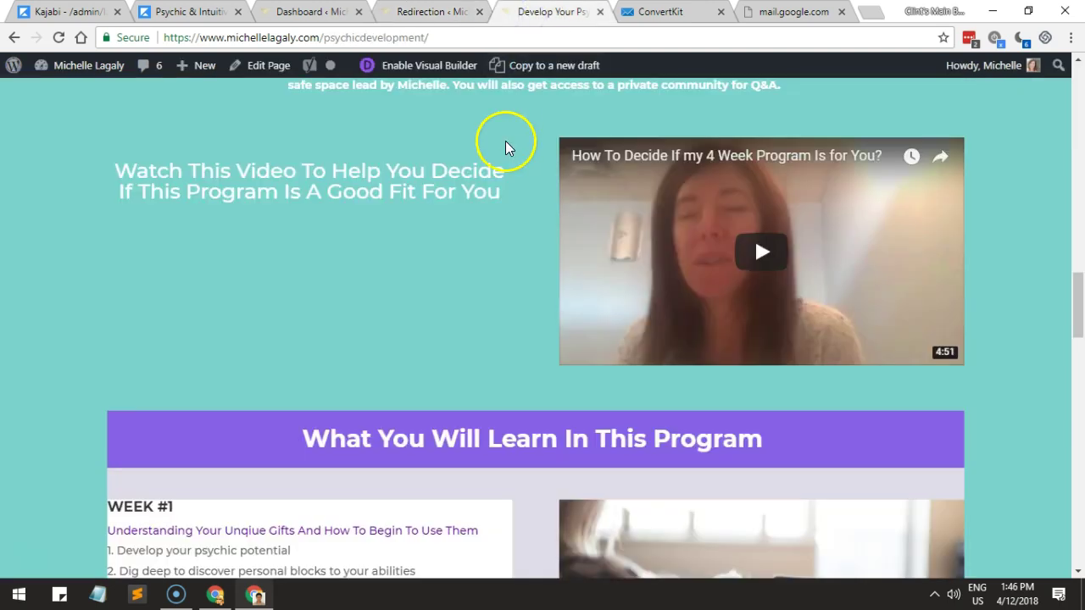
scroll(242, 72, down, 1)
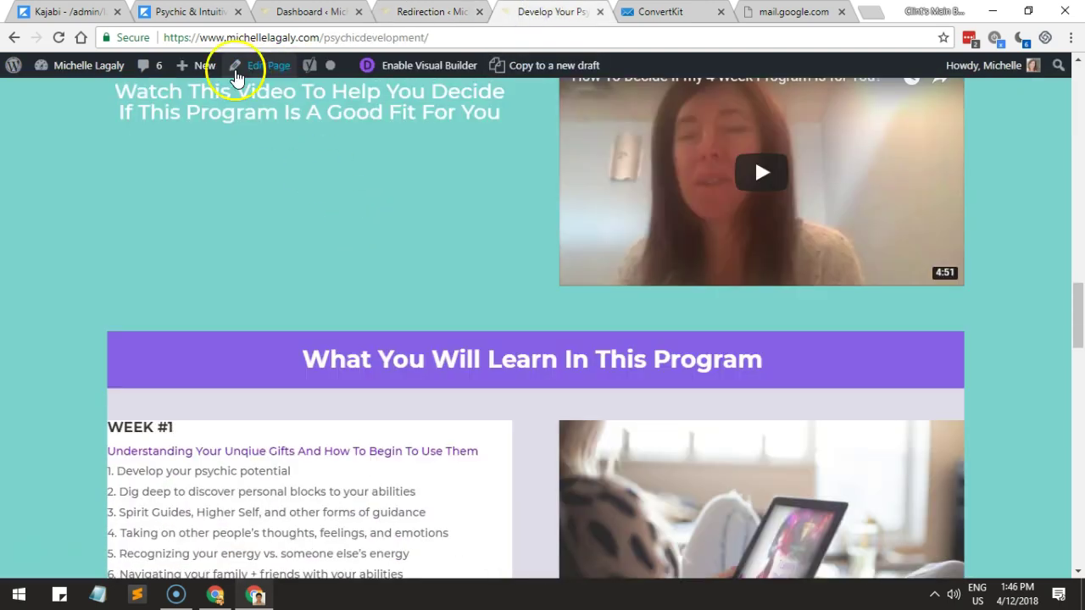
click(253, 65)
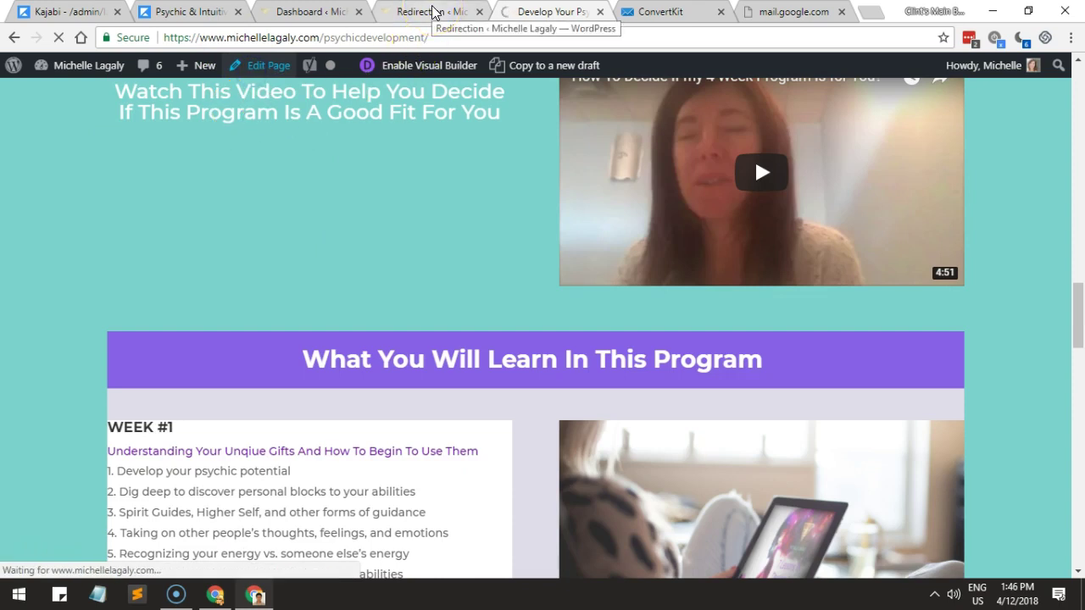
click(432, 12)
mouse_move(339, 363)
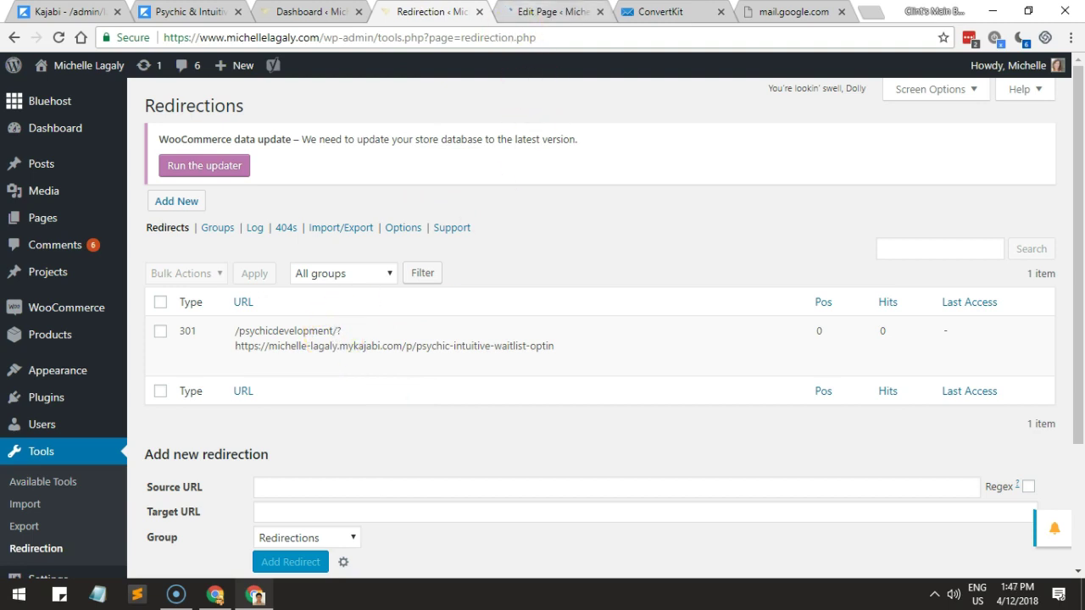
click(527, 11)
Look through the sales page's publishing settings and Page Attributes, including its available templates, for a redirect option.
scroll(710, 249, down, 3)
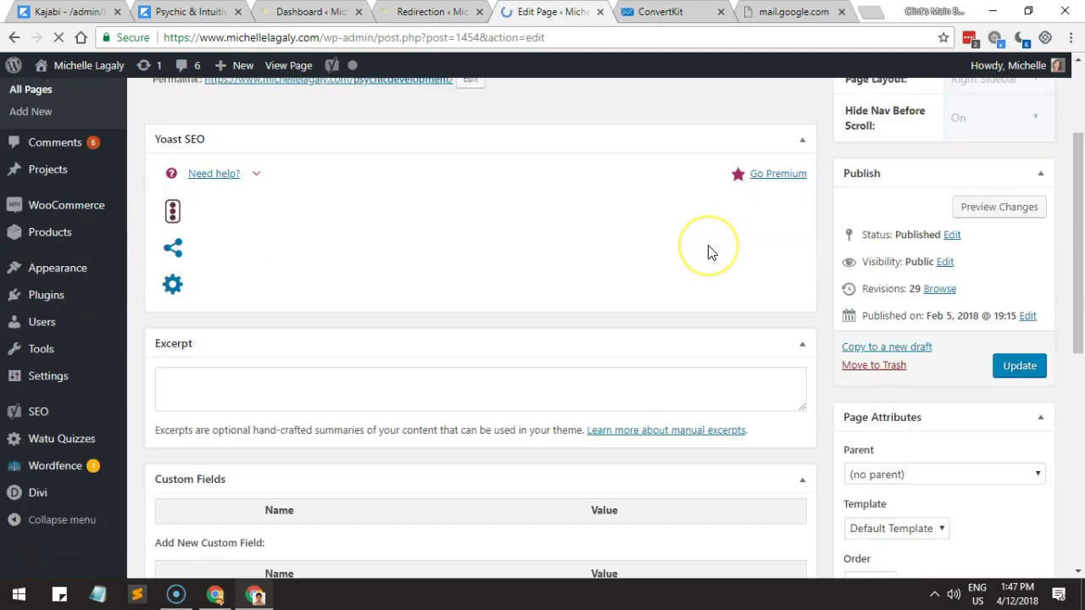
scroll(710, 252, up, 1)
scroll(709, 253, down, 4)
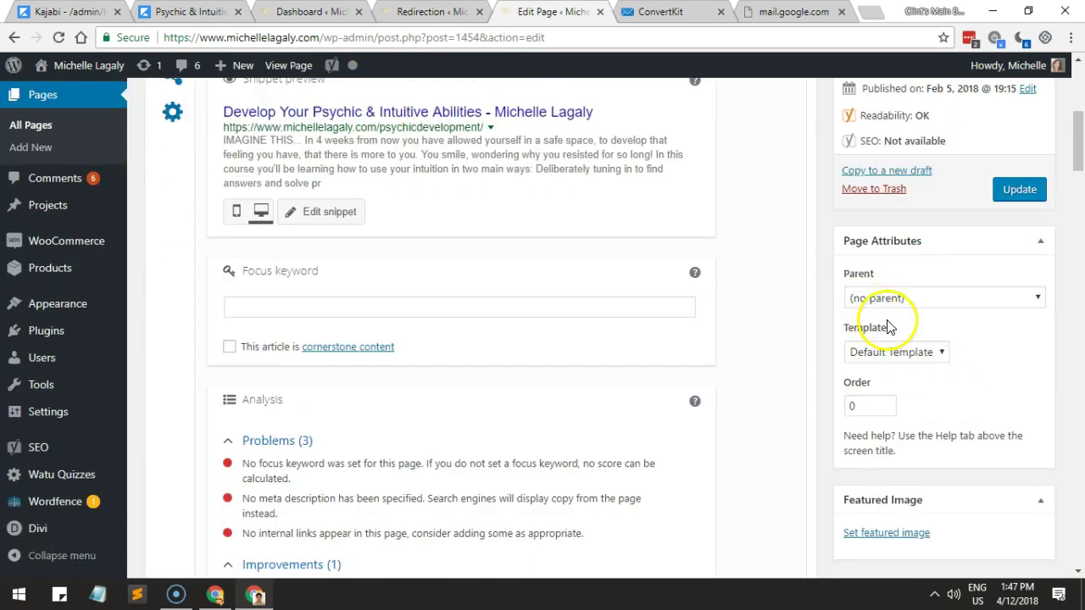
click(900, 352)
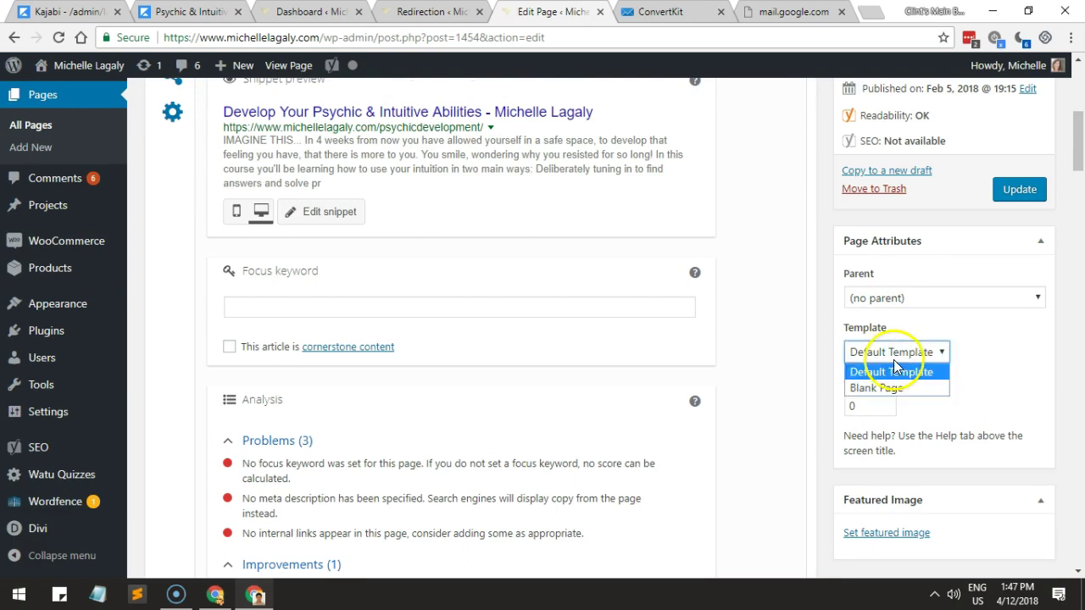
click(894, 354)
scroll(811, 361, down, 1)
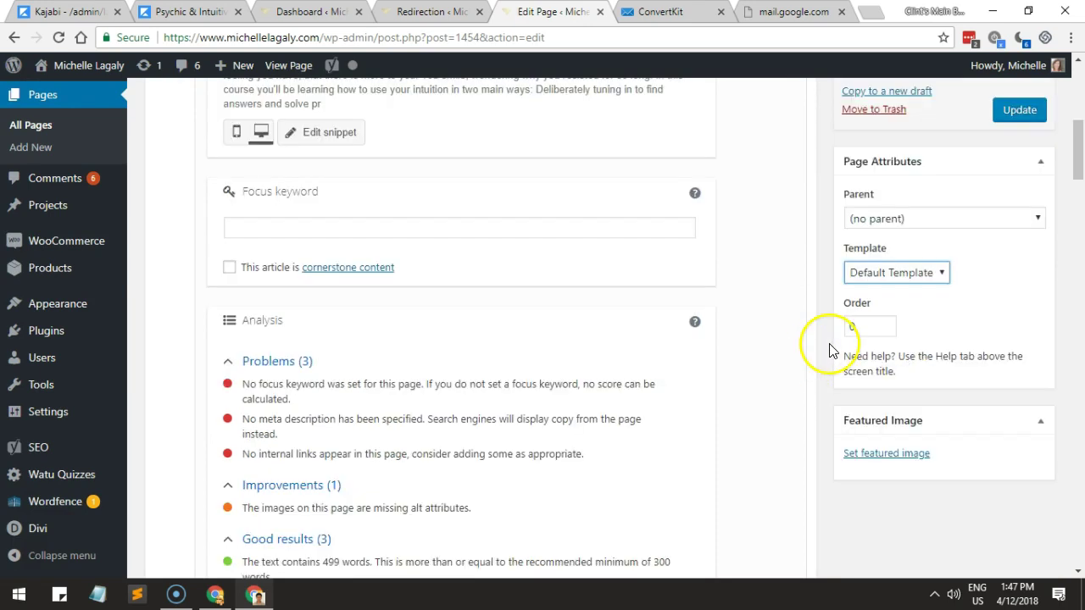
scroll(833, 353, up, 6)
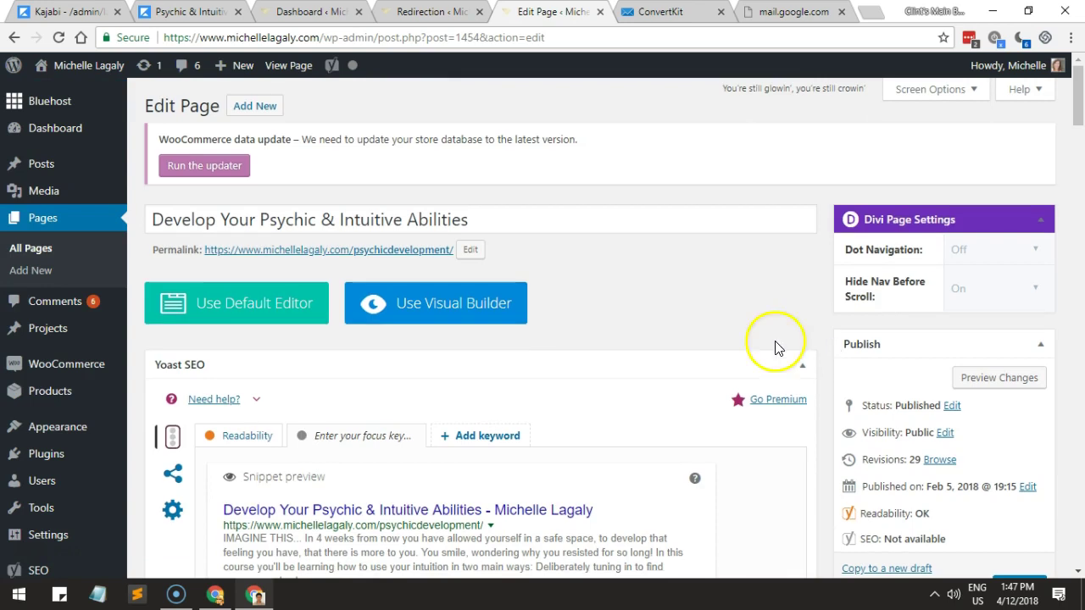
Examine the sales page's Yoast SEO advanced settings and the Divi Builder section for a redirect option.
scroll(491, 285, down, 2)
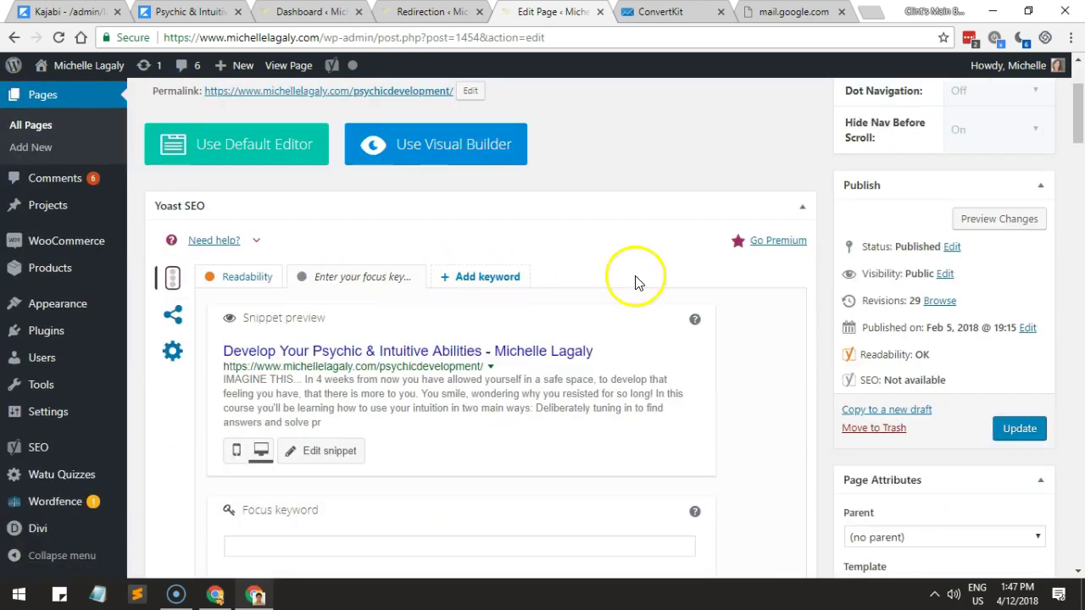
scroll(763, 298, up, 1)
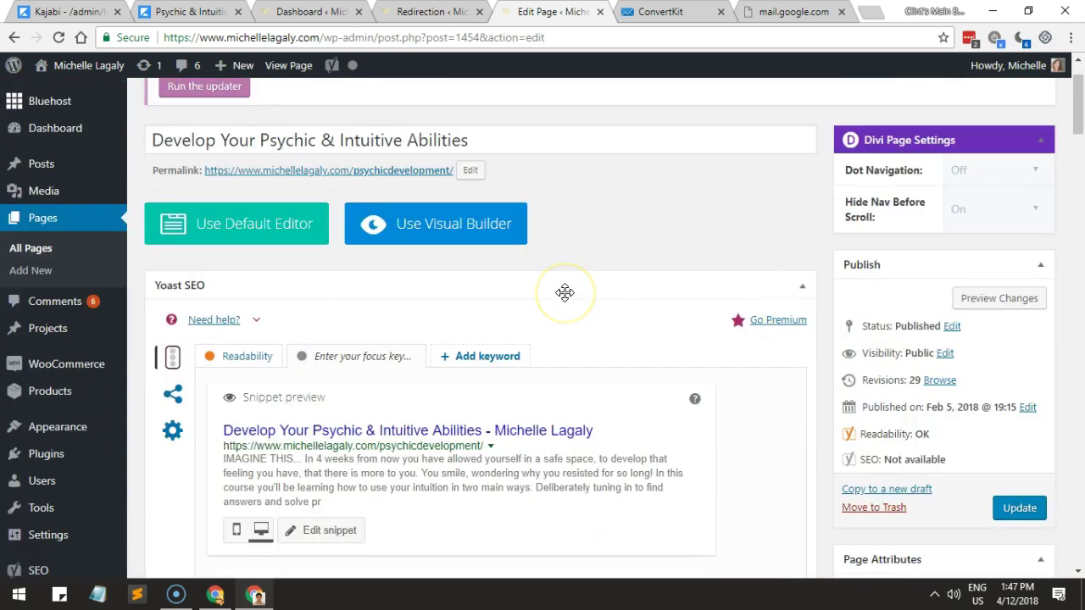
scroll(564, 292, down, 2)
click(174, 271)
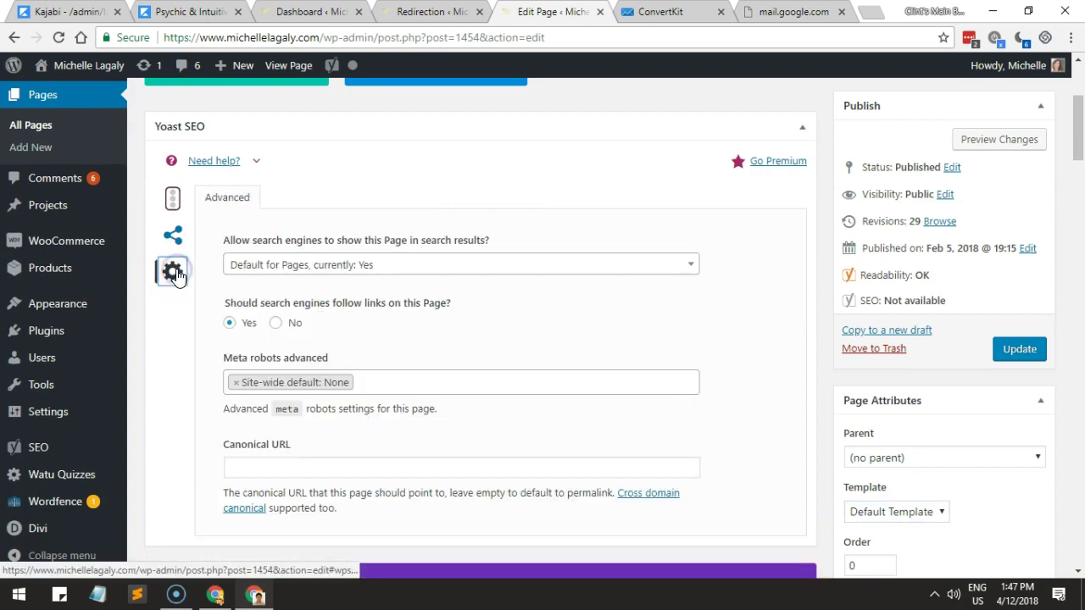
scroll(180, 263, down, 5)
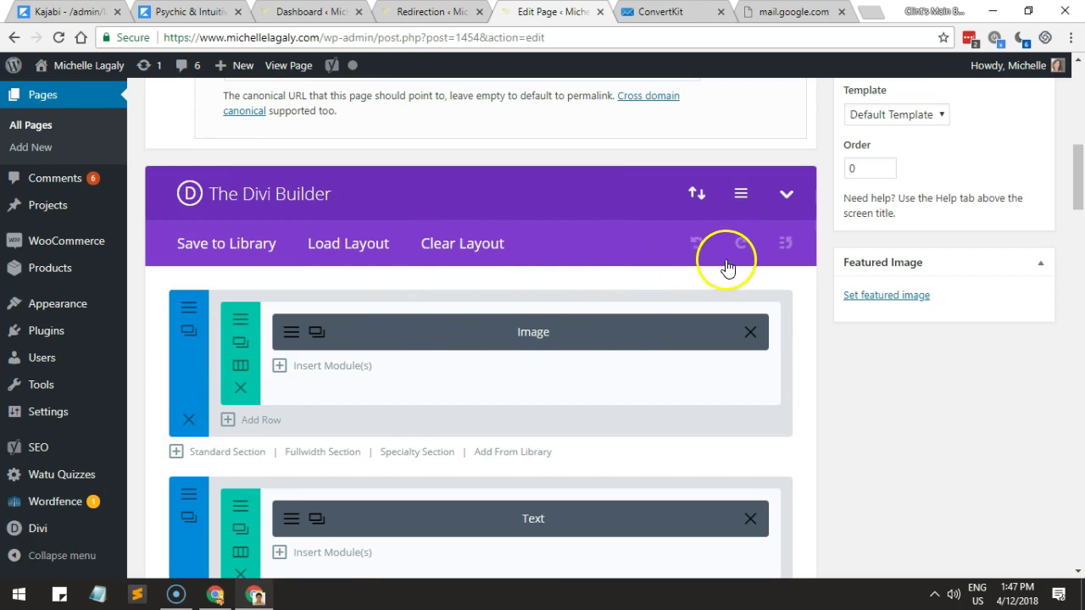
Collapse the Divi Builder section and look through the Excerpt, Custom Fields and ConvertKit sections below it for a redirect option.
click(786, 195)
click(786, 196)
click(787, 196)
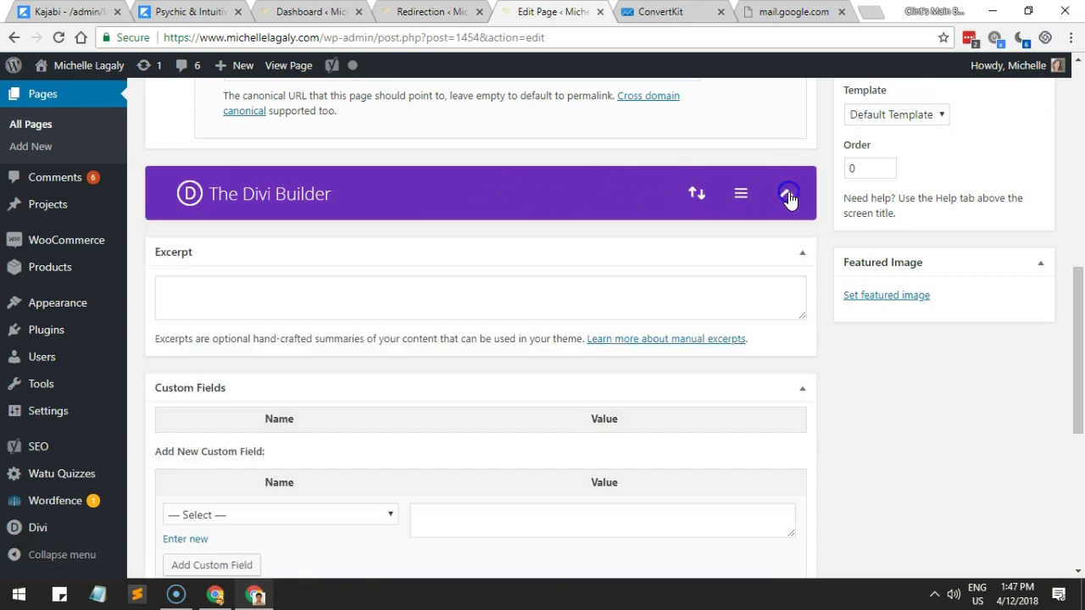
click(388, 305)
scroll(388, 303, down, 5)
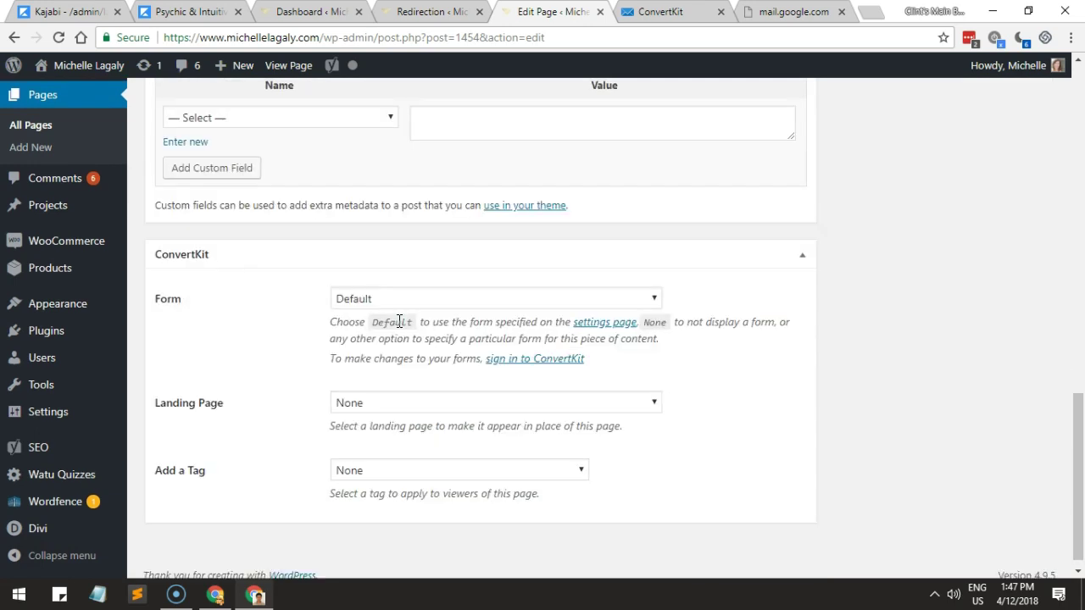
scroll(530, 343, up, 5)
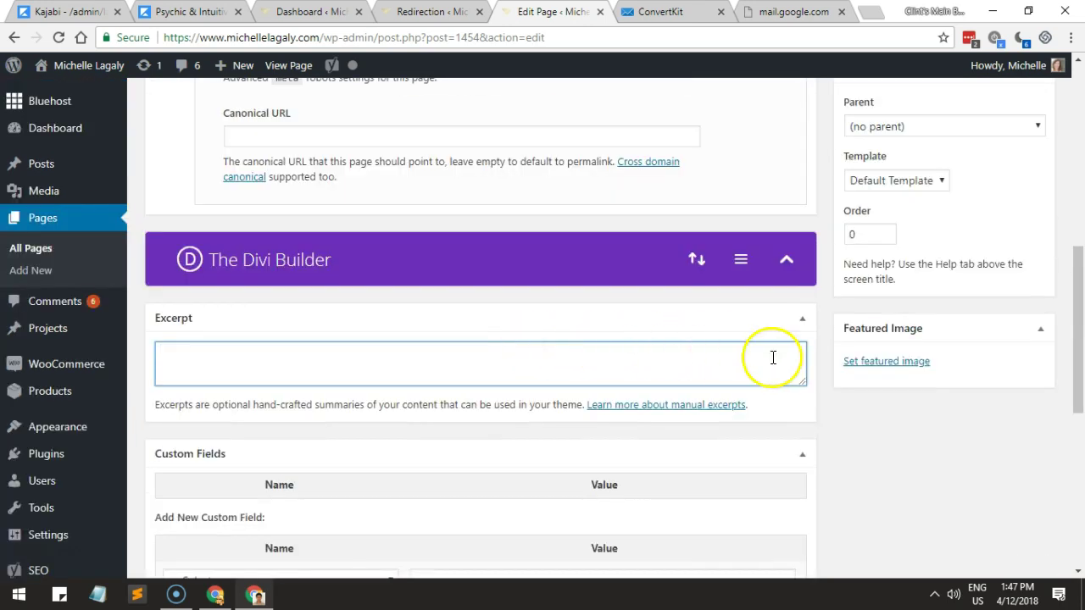
Check the Divi Builder Settings dialog for a redirect option and close it without saving.
click(743, 263)
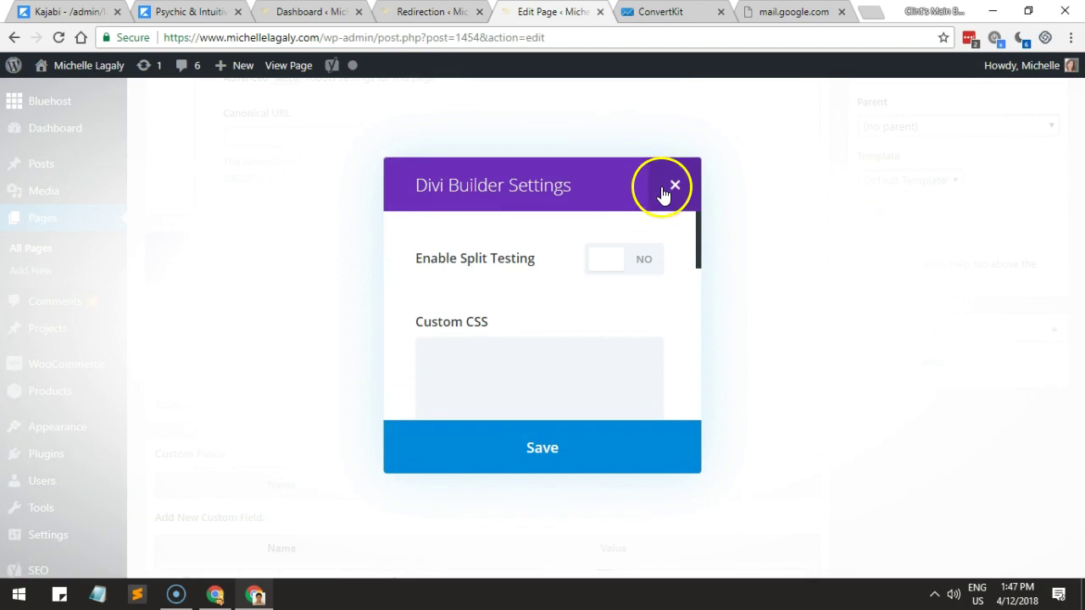
click(671, 185)
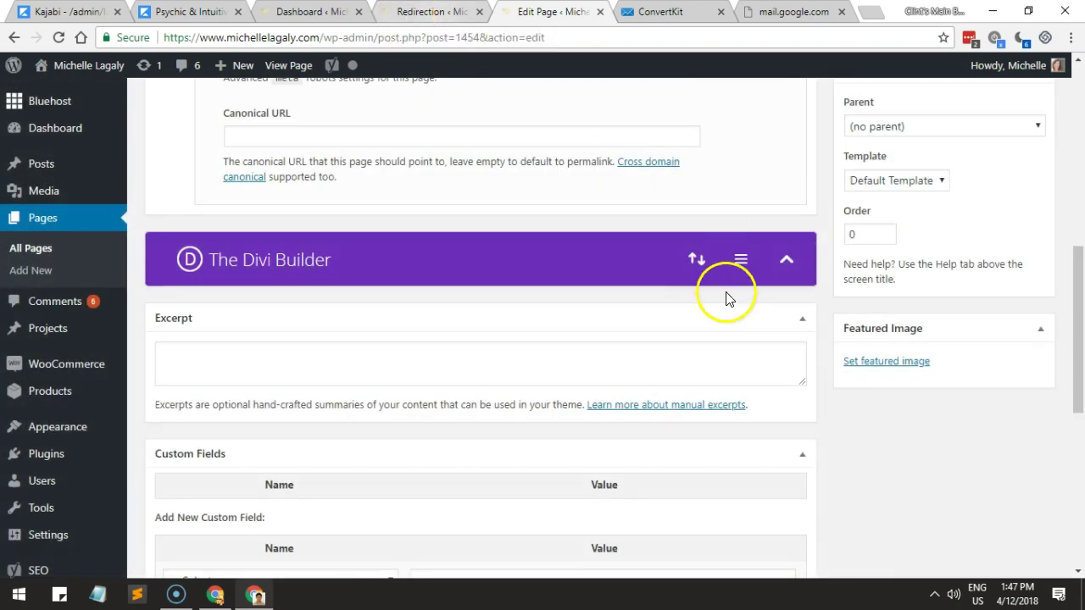
scroll(727, 355, up, 2)
scroll(728, 359, down, 2)
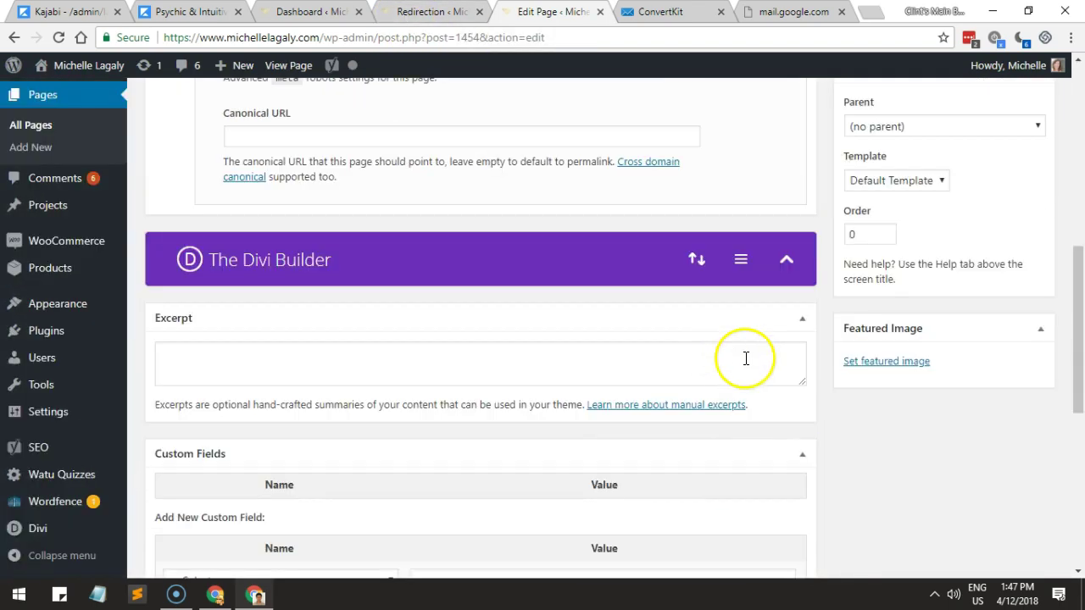
Expand the Divi Builder and examine its layout sections, plus the landing pages offered in the page's ConvertKit settings.
click(786, 259)
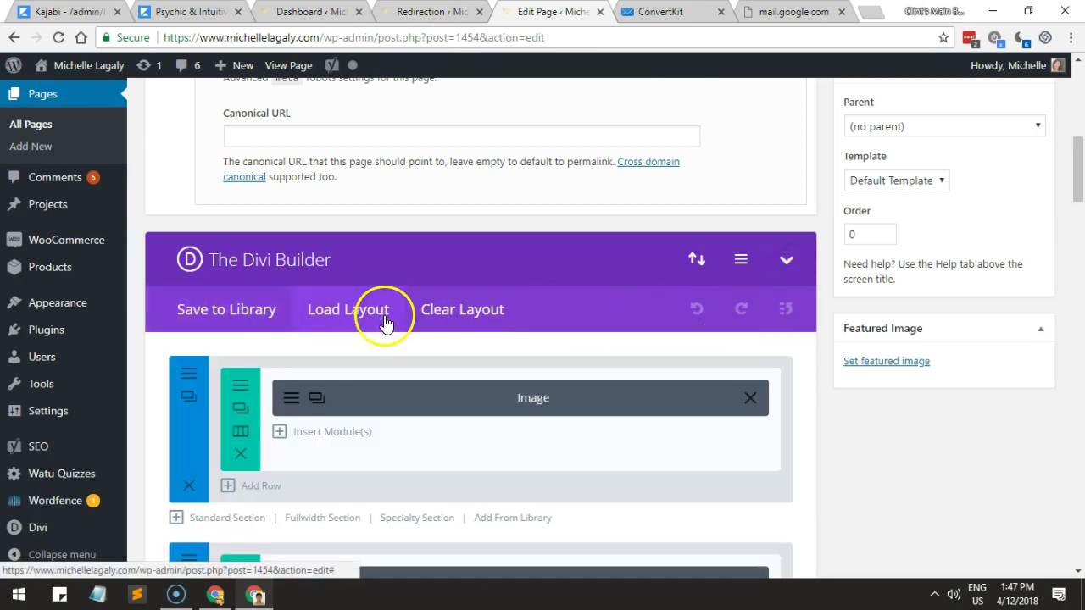
scroll(673, 364, down, 10)
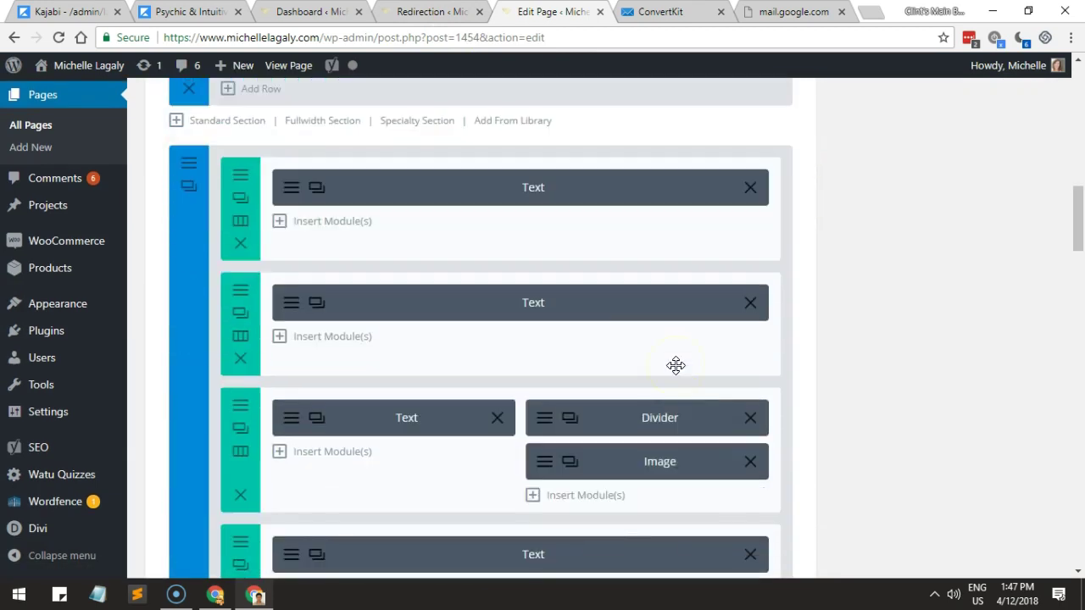
scroll(675, 365, down, 5)
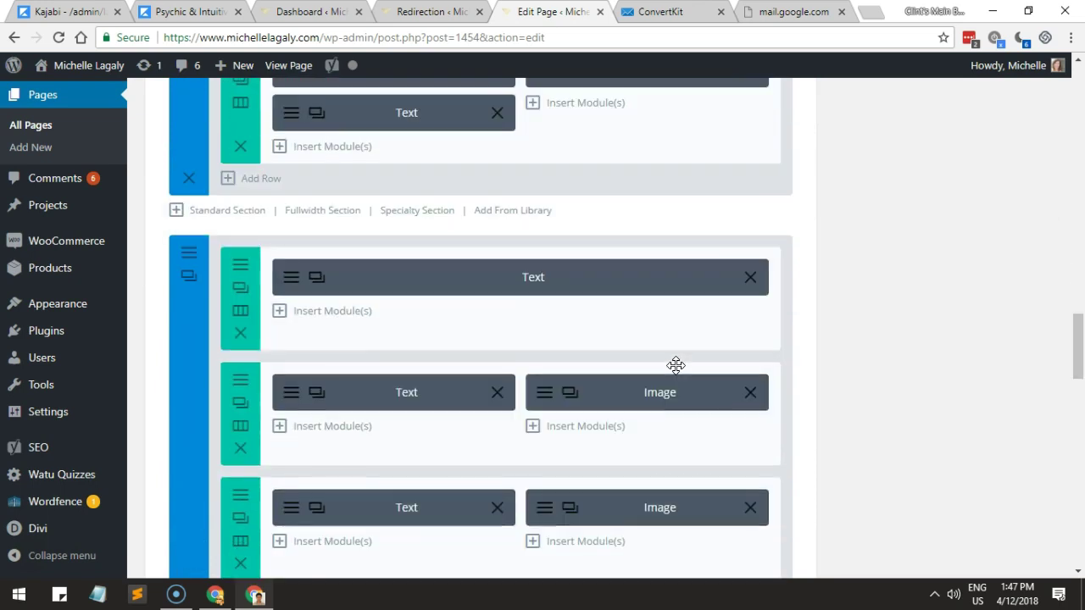
scroll(675, 365, down, 15)
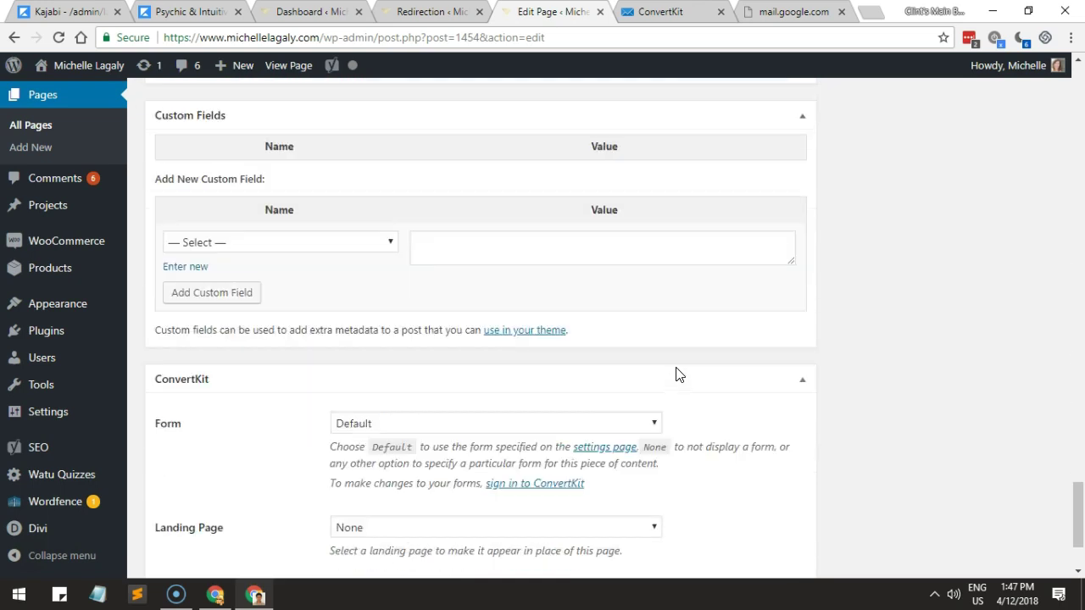
scroll(677, 375, down, 2)
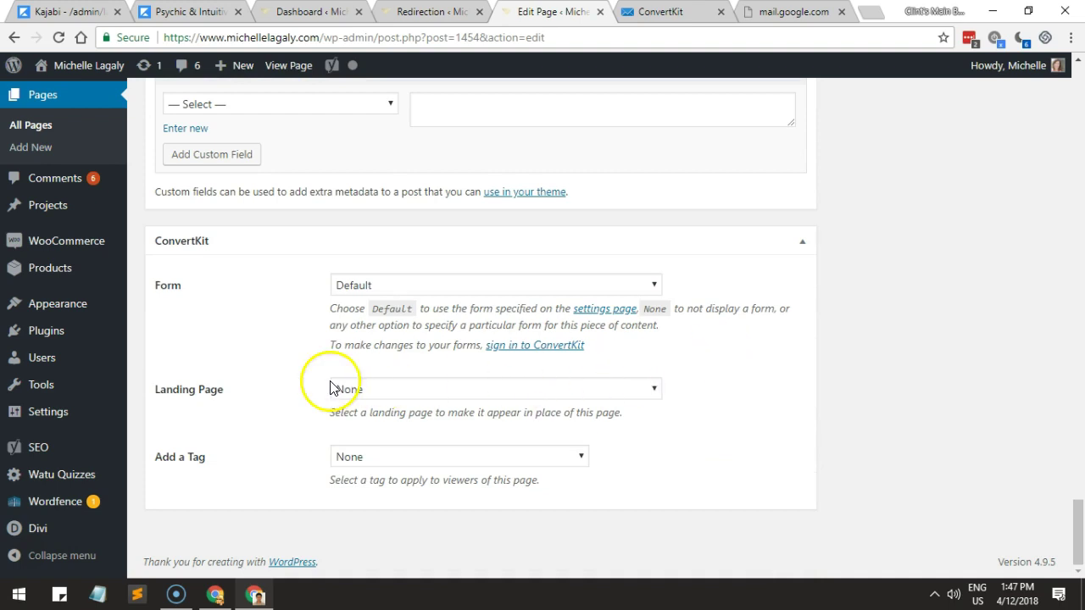
click(398, 388)
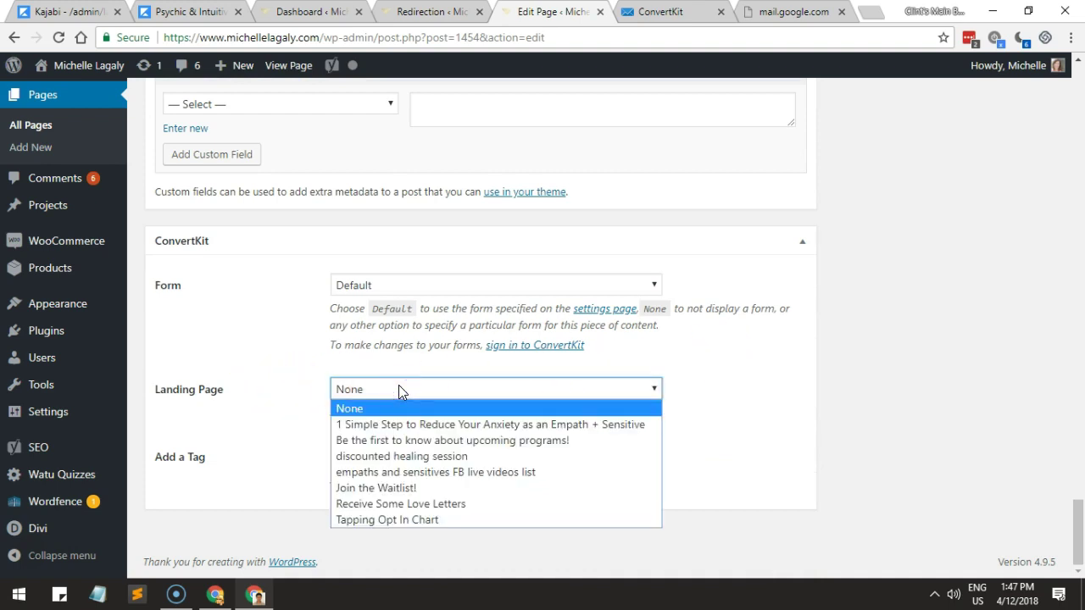
click(398, 389)
drag(1077, 513, 1075, 107)
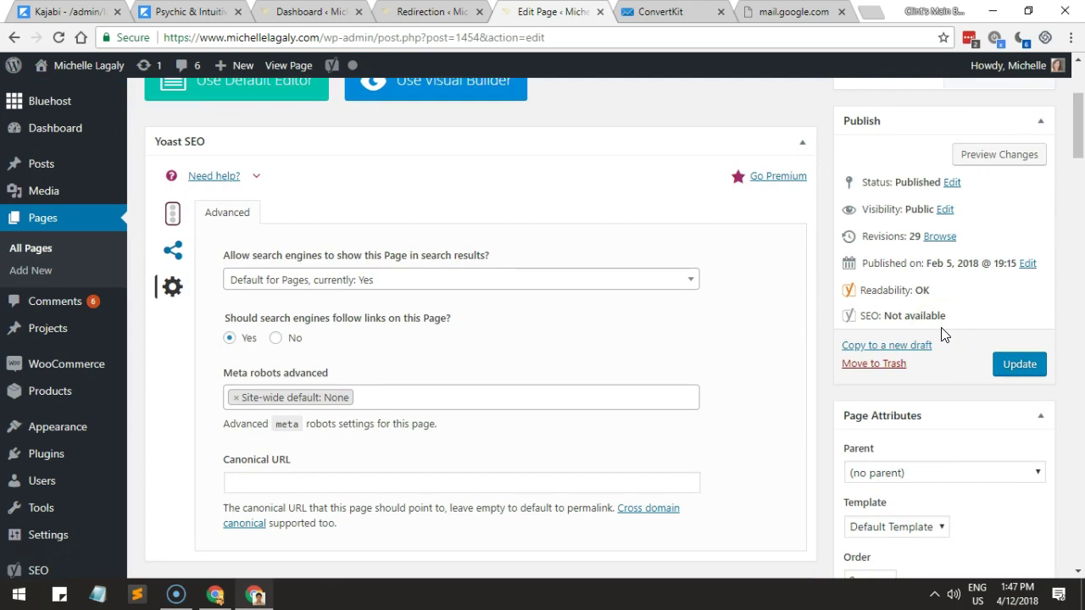
Change the sales page's permalink slug to psychicdevelopment_old and confirm it.
scroll(943, 335, up, 3)
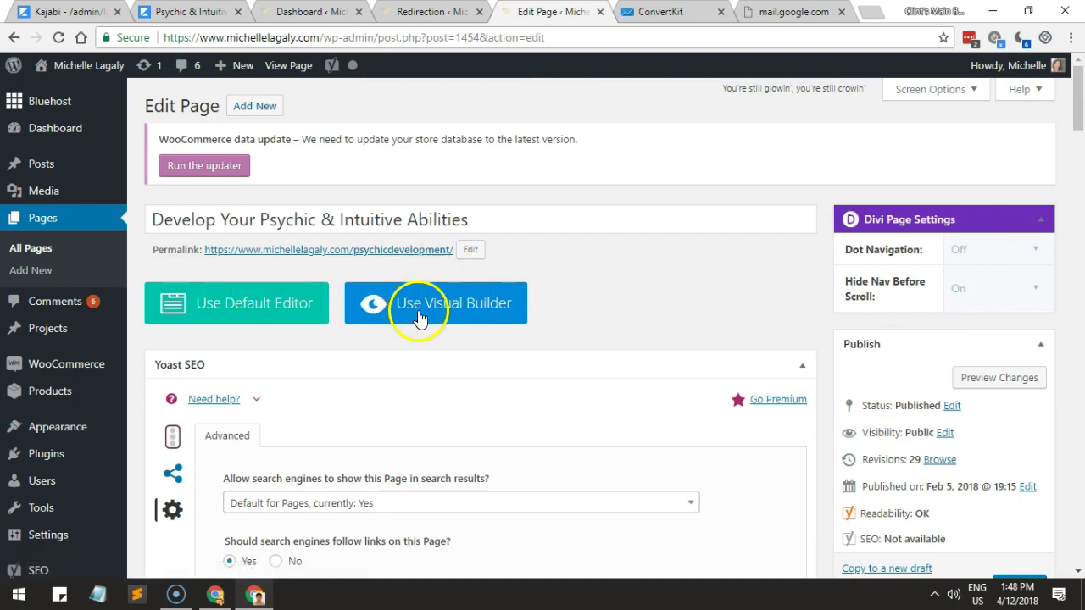
click(470, 254)
click(509, 253)
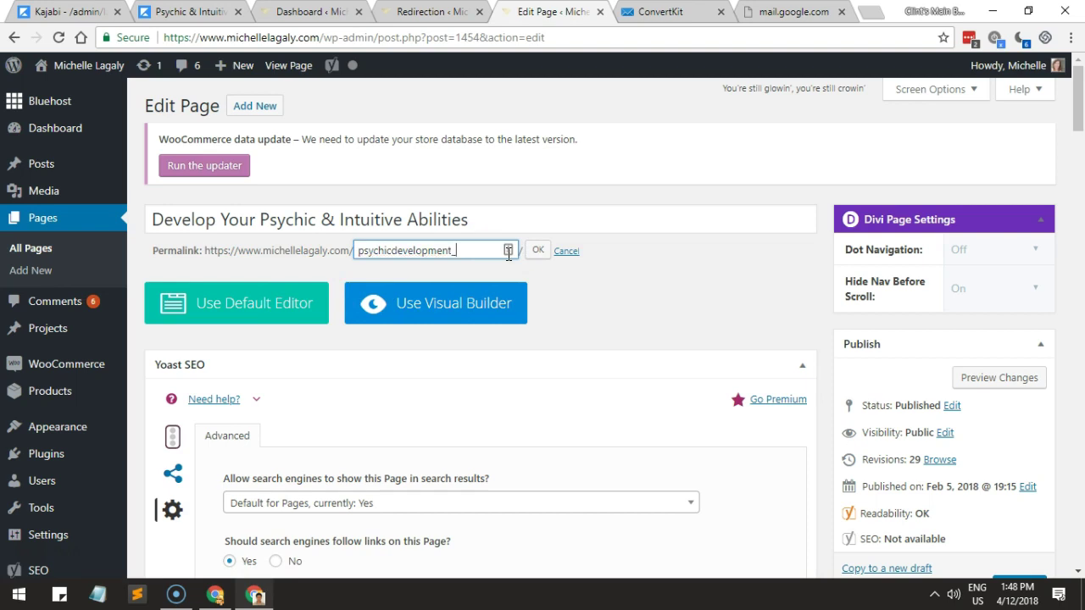
text(_old)
click(528, 252)
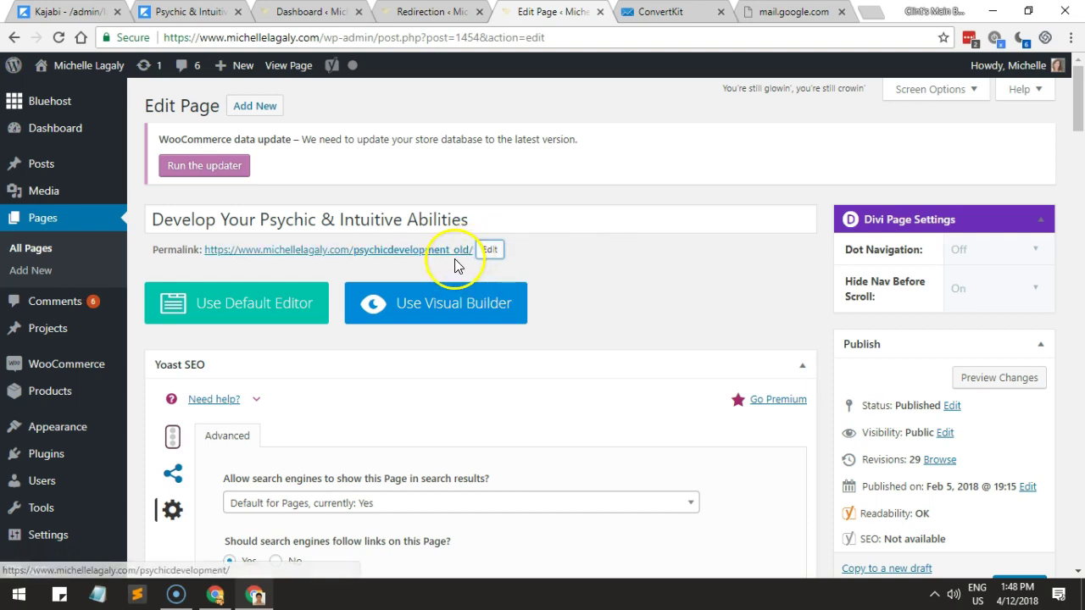
Copy the sales page's permalink address and load the /psychicdevelopment/ link in the mail.google.com browser tab.
right_click(410, 251)
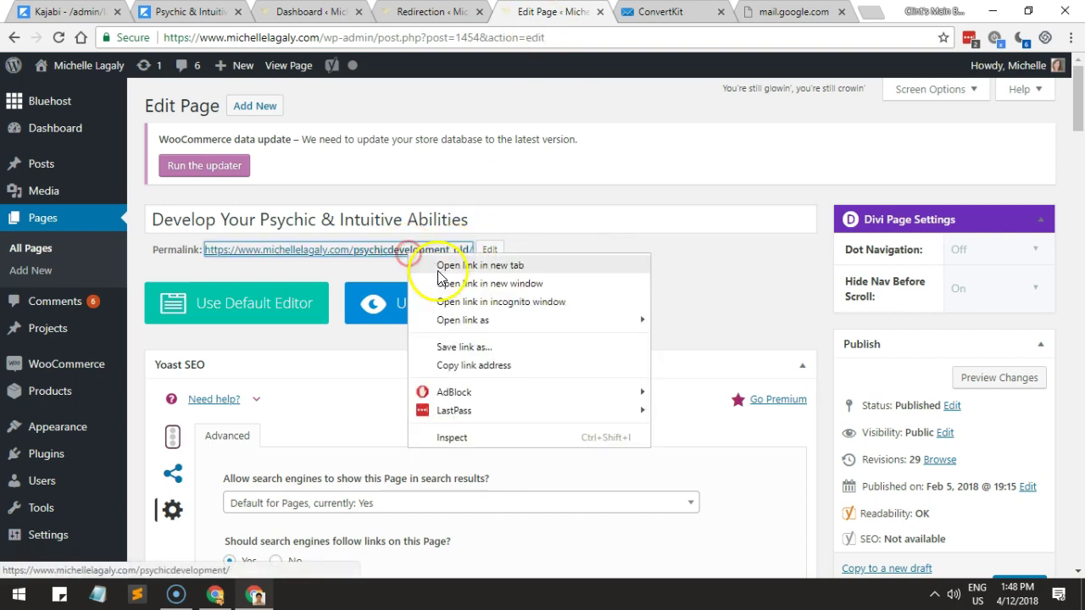
click(472, 365)
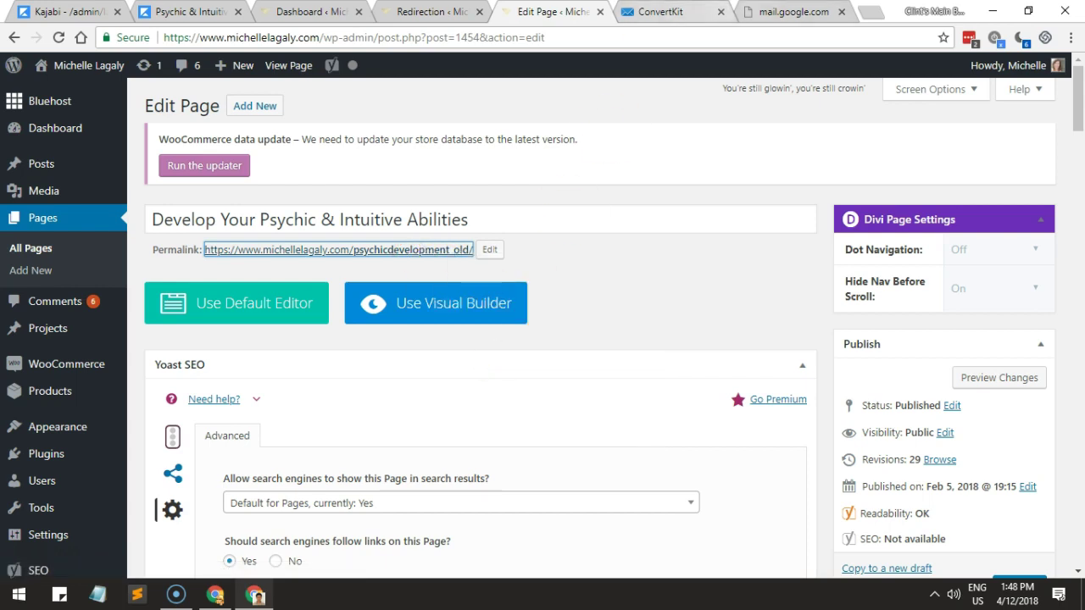
click(746, 12)
click(701, 45)
text(https://www.michellelagaly.com/psychicdevelopment/)
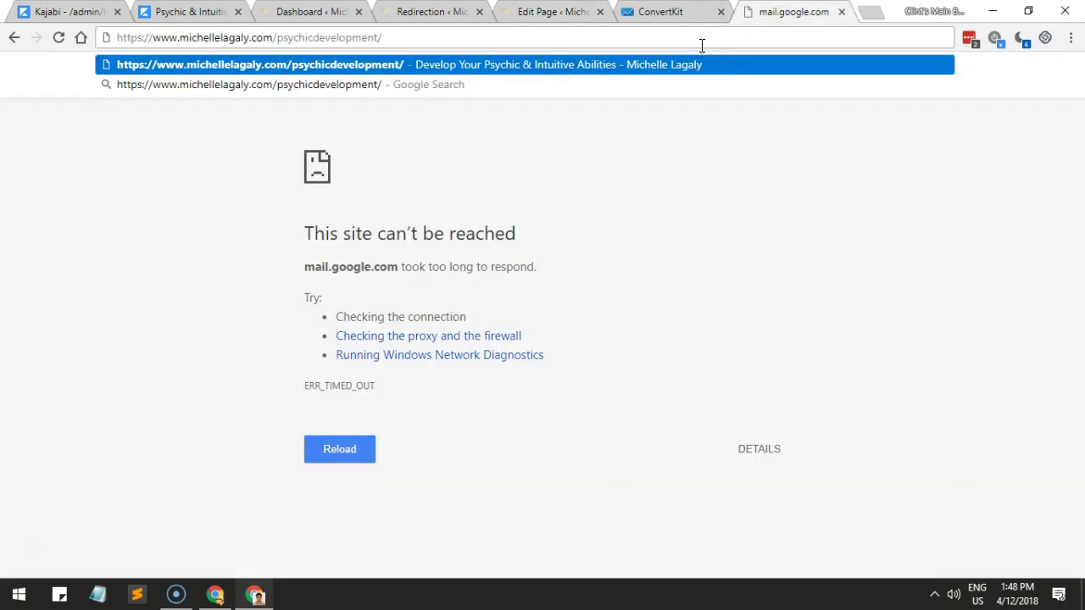
key(Return)
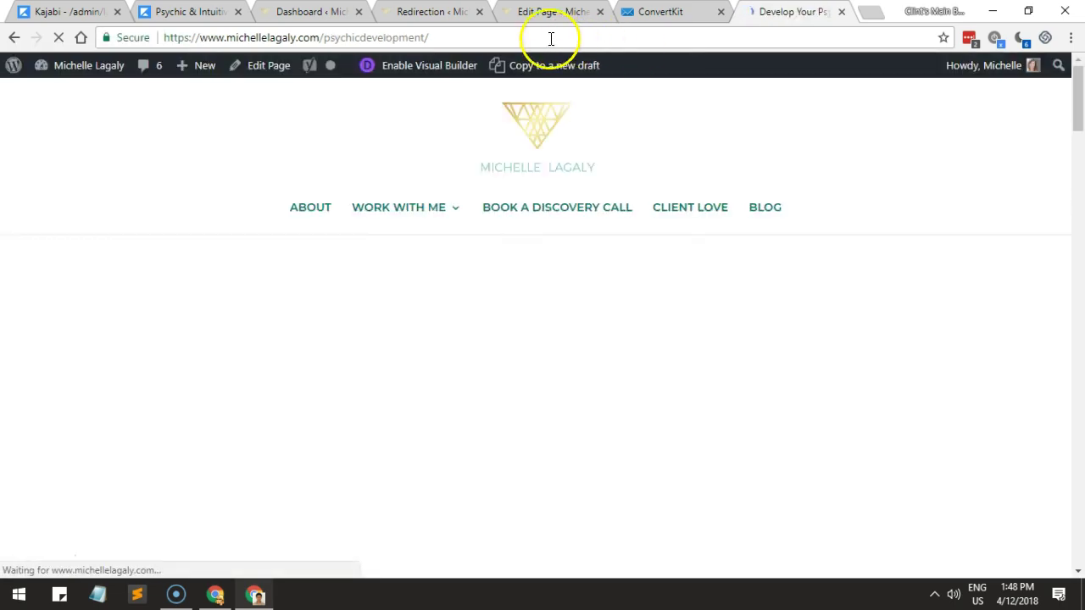
Return to the sales page editor and update the published page with its new permalink.
click(552, 14)
scroll(974, 373, down, 2)
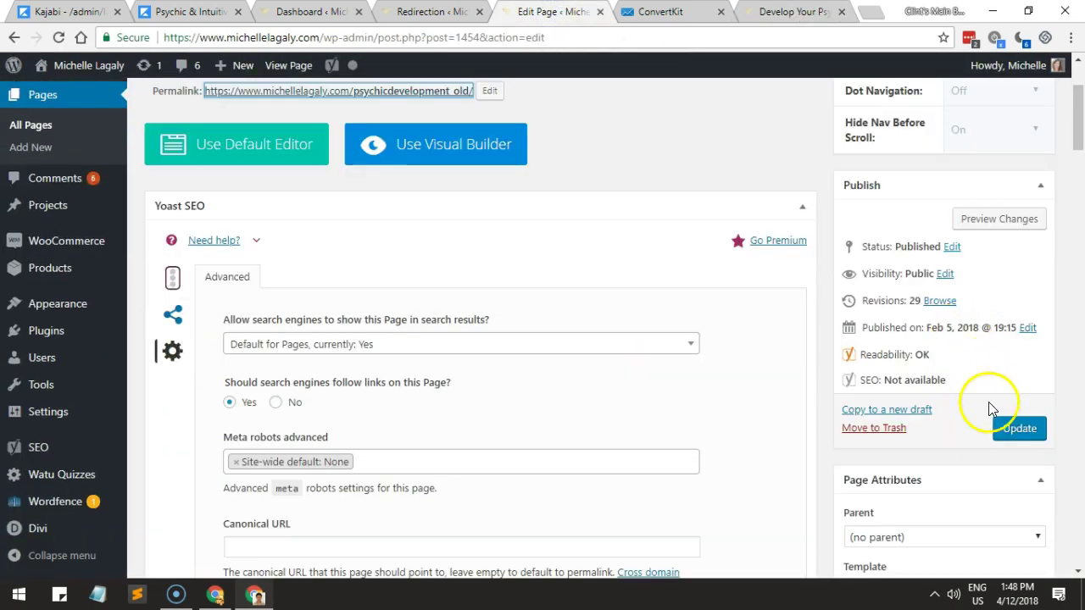
click(1014, 428)
scroll(479, 228, up, 1)
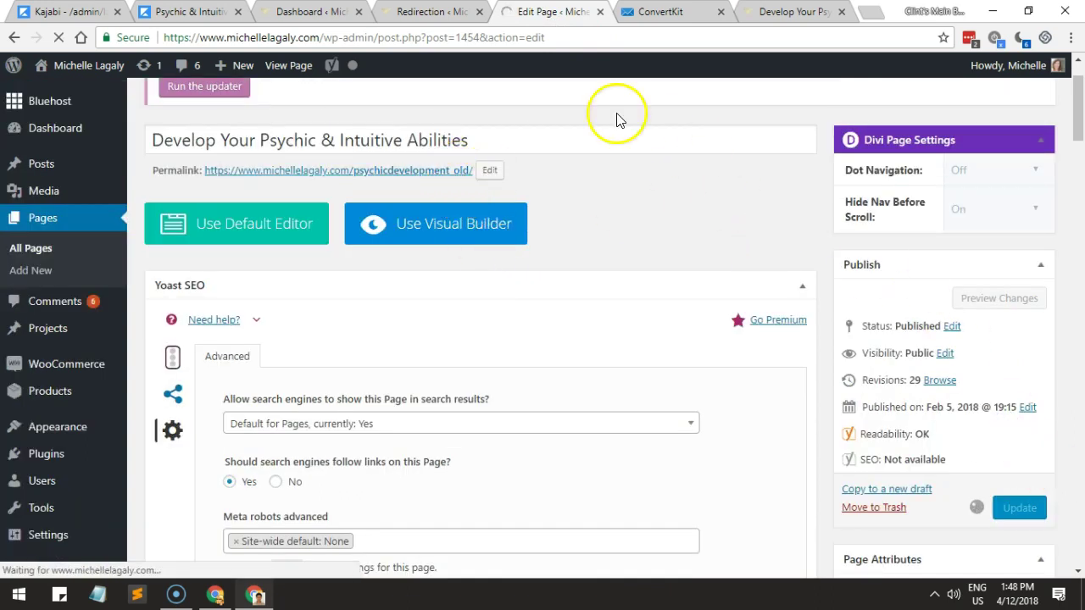
Reload the original /psychicdevelopment/ address to test whether it redirects to the Kajabi waitlist page.
click(770, 14)
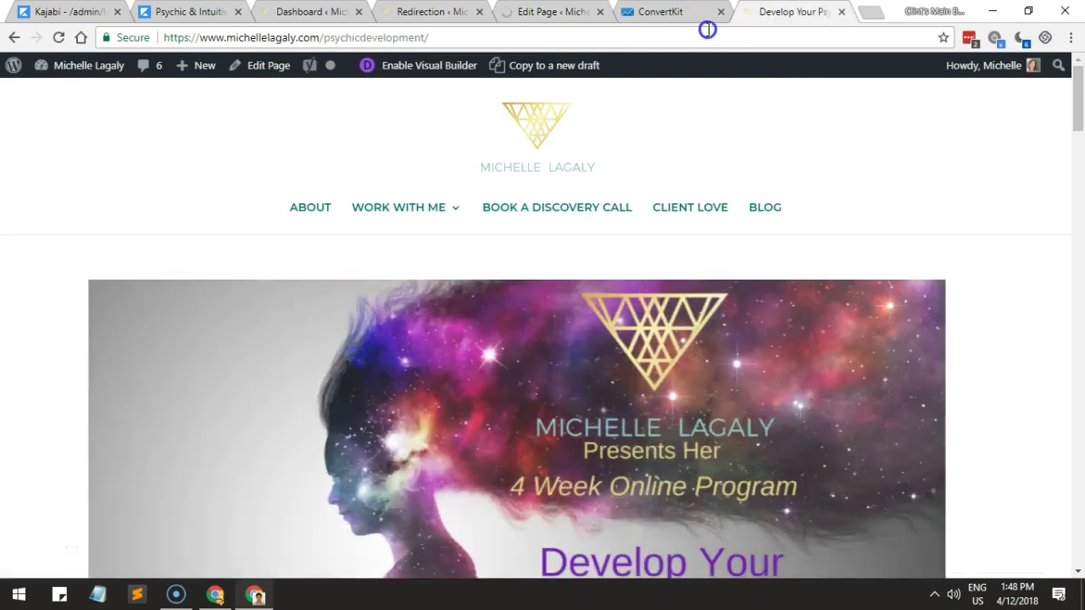
click(762, 34)
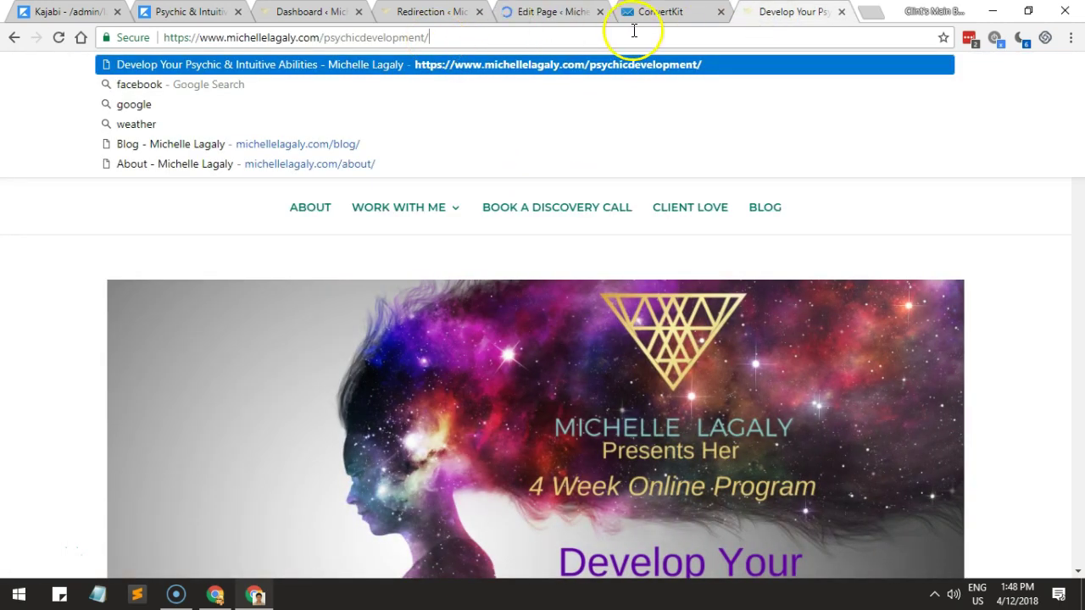
key(Return)
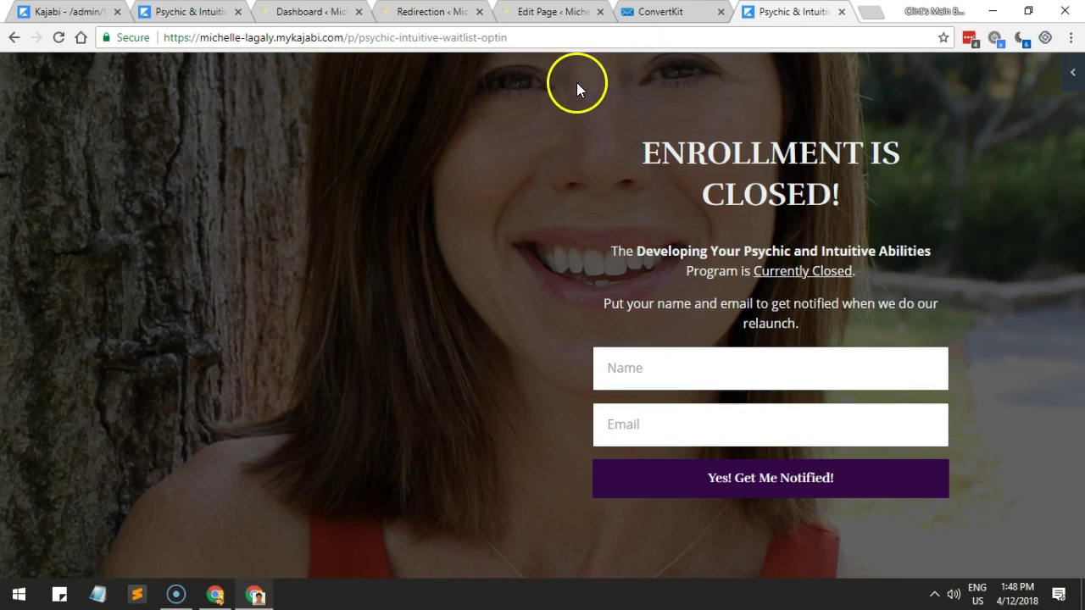
Review the _old suffix of the sales page's permalink in the page editor, leaving the slug editor without a change.
click(537, 12)
click(485, 335)
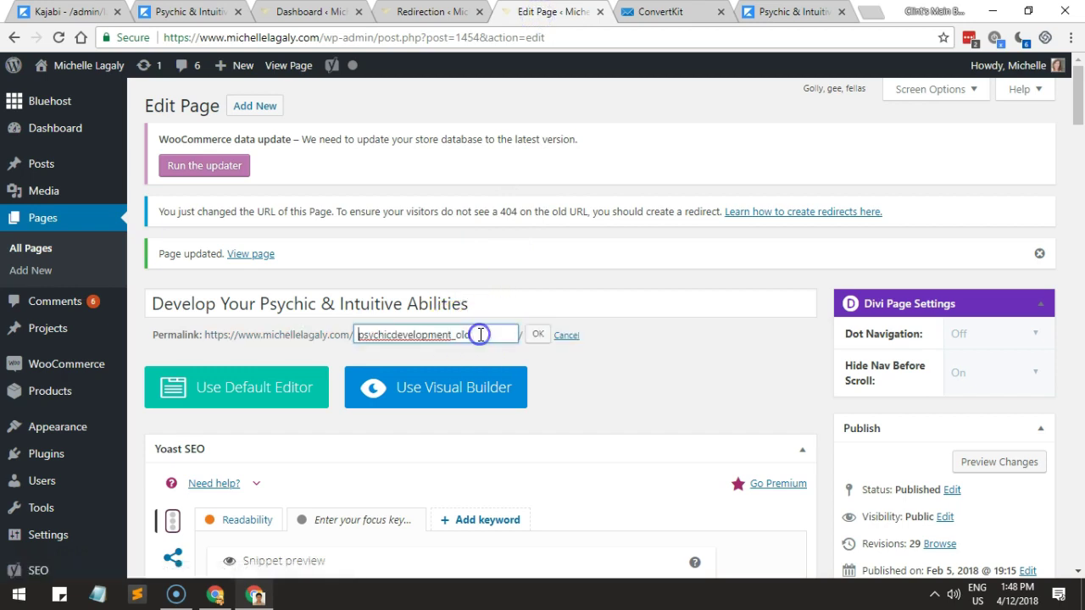
drag(485, 334, 452, 335)
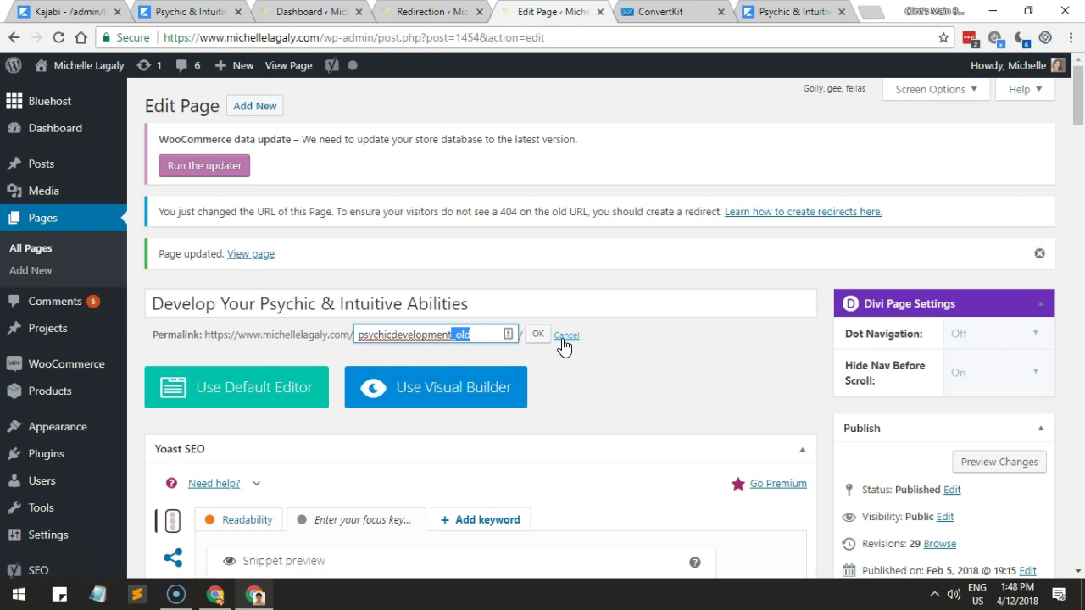
scroll(55, 364, down, 2)
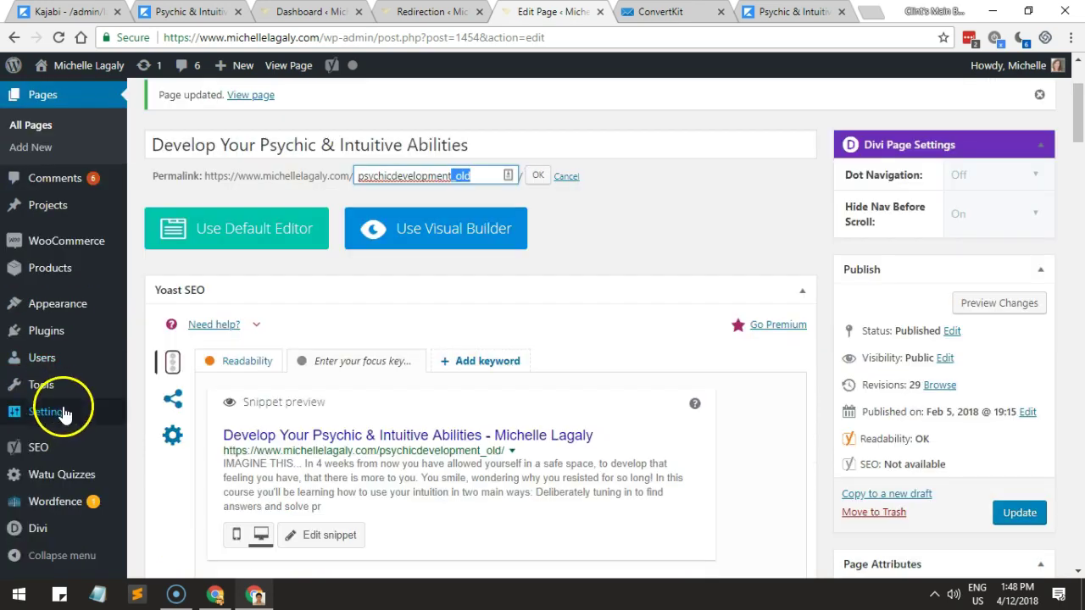
mouse_move(51, 384)
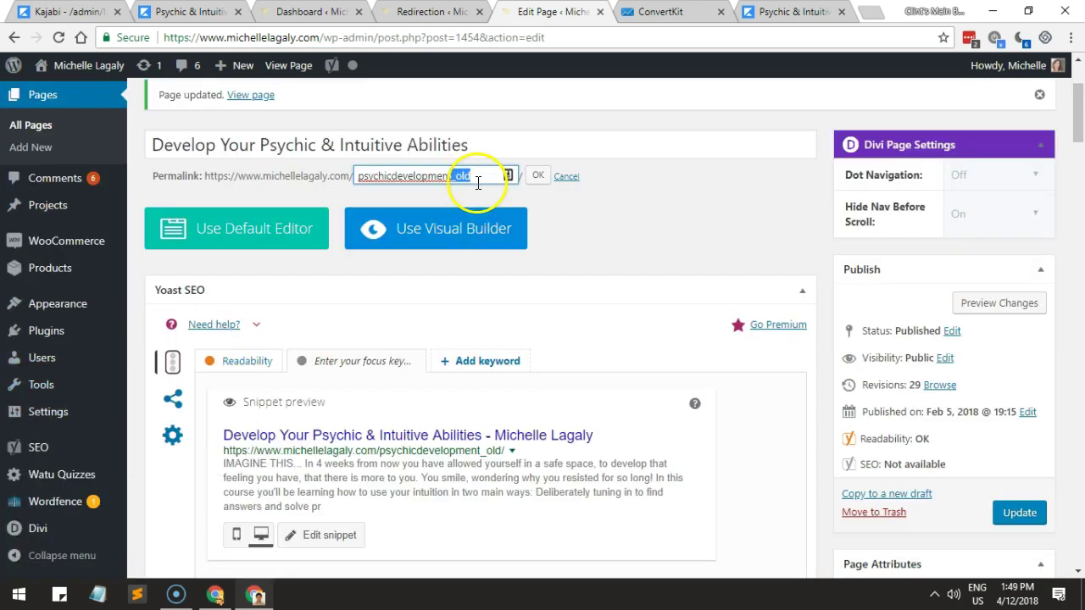
click(538, 175)
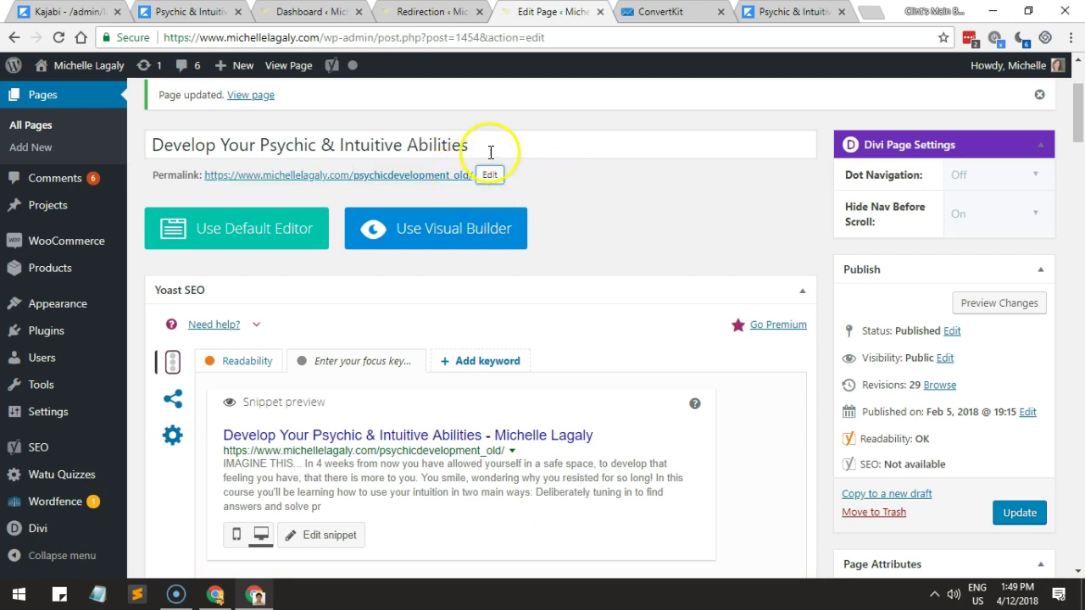
click(481, 180)
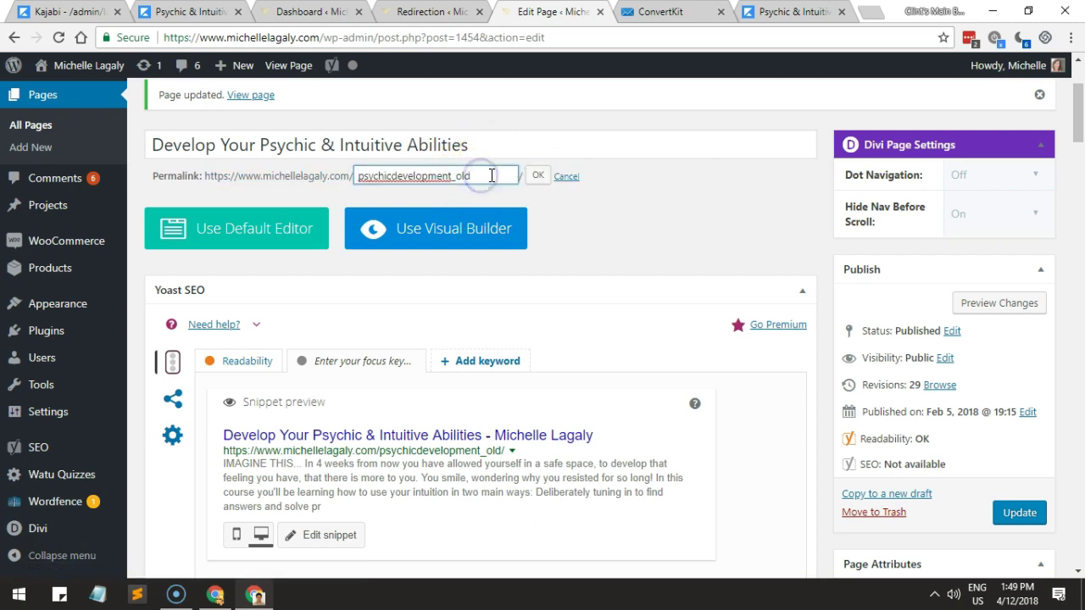
click(562, 177)
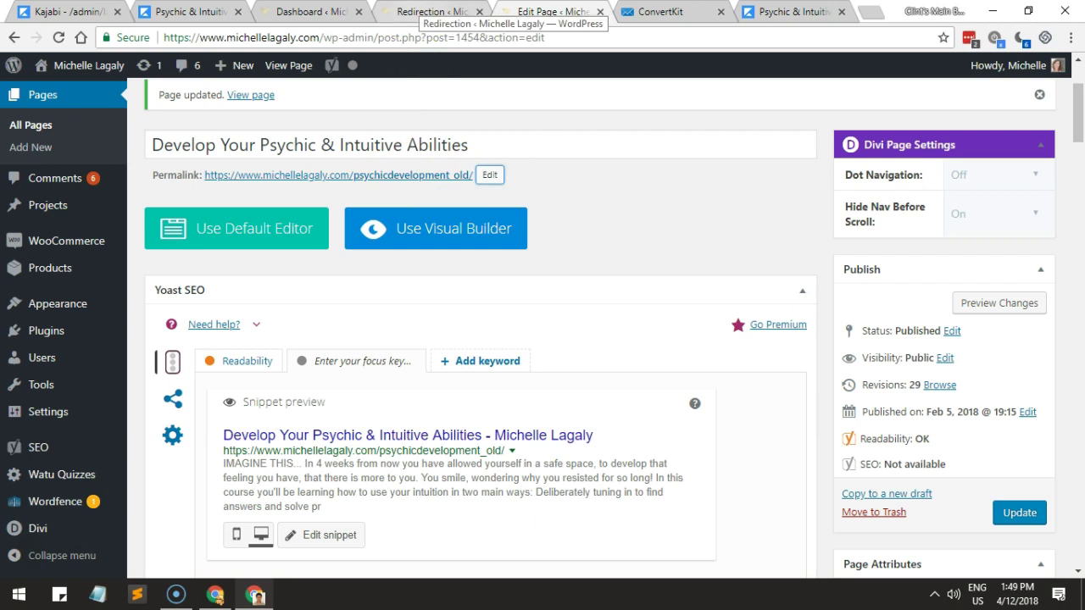
Compare the source URL of the saved redirect with the sales page's permalink in the page editor.
click(433, 12)
drag(241, 332, 343, 330)
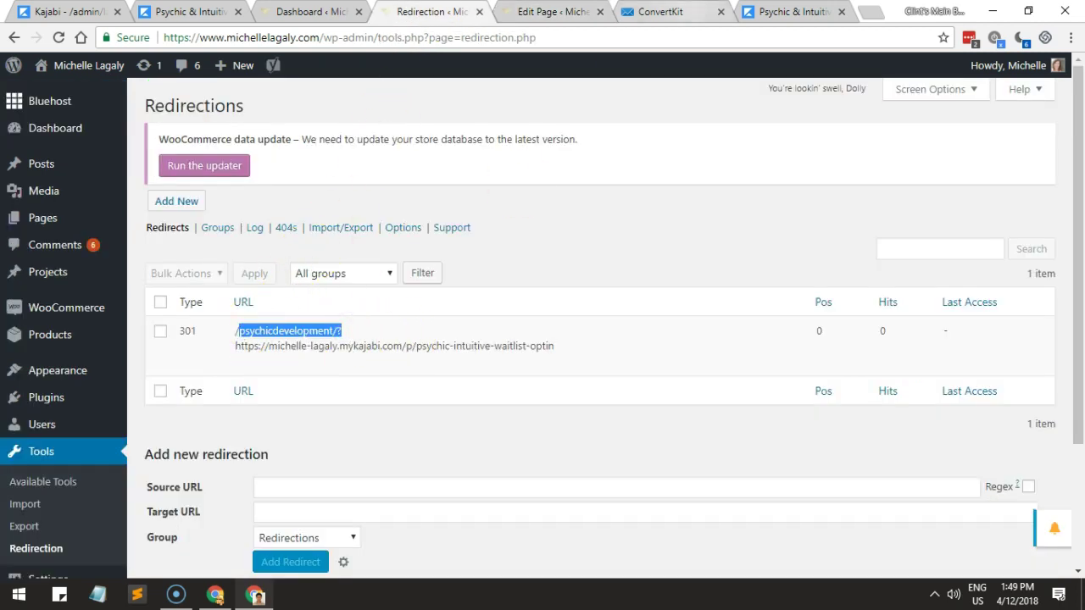
click(543, 11)
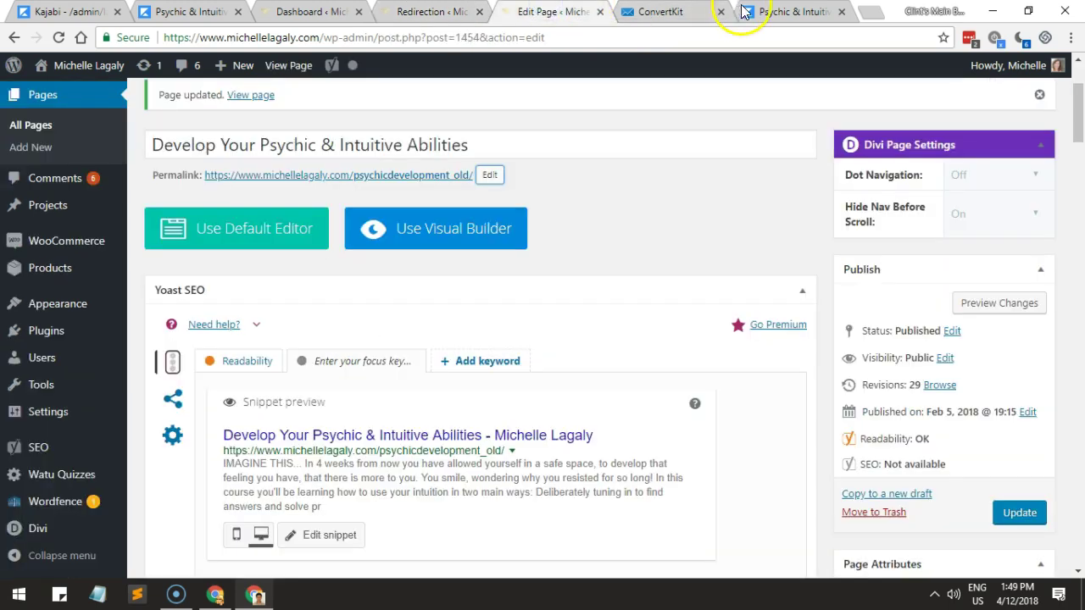
Test the redirect again by loading the /psychicdevelopment address without its trailing slash.
click(788, 12)
click(538, 34)
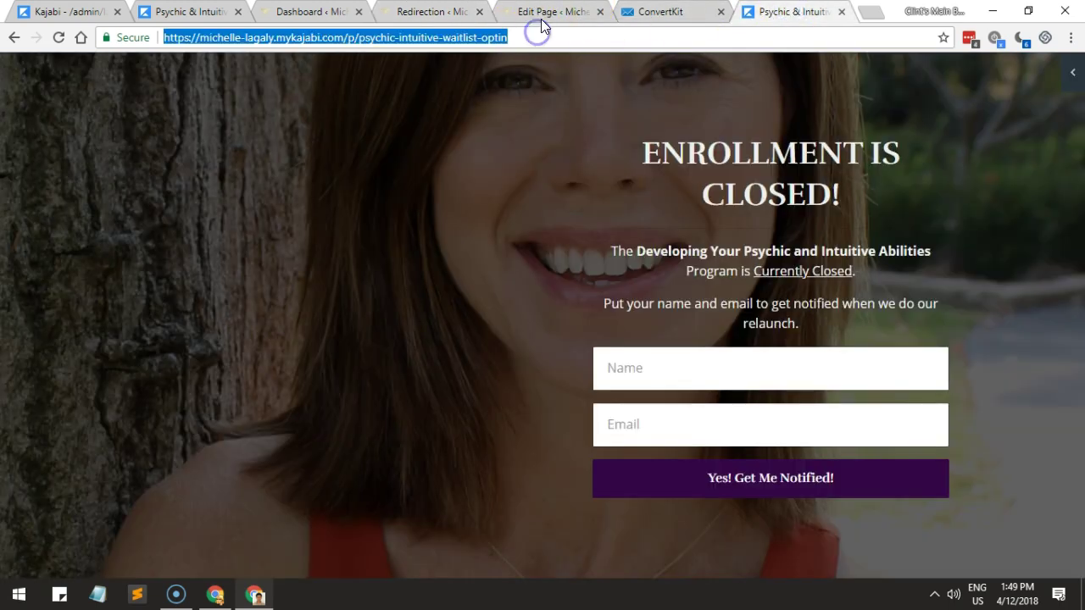
text(https://www.michellelagaly.com/psychicdevelopment/)
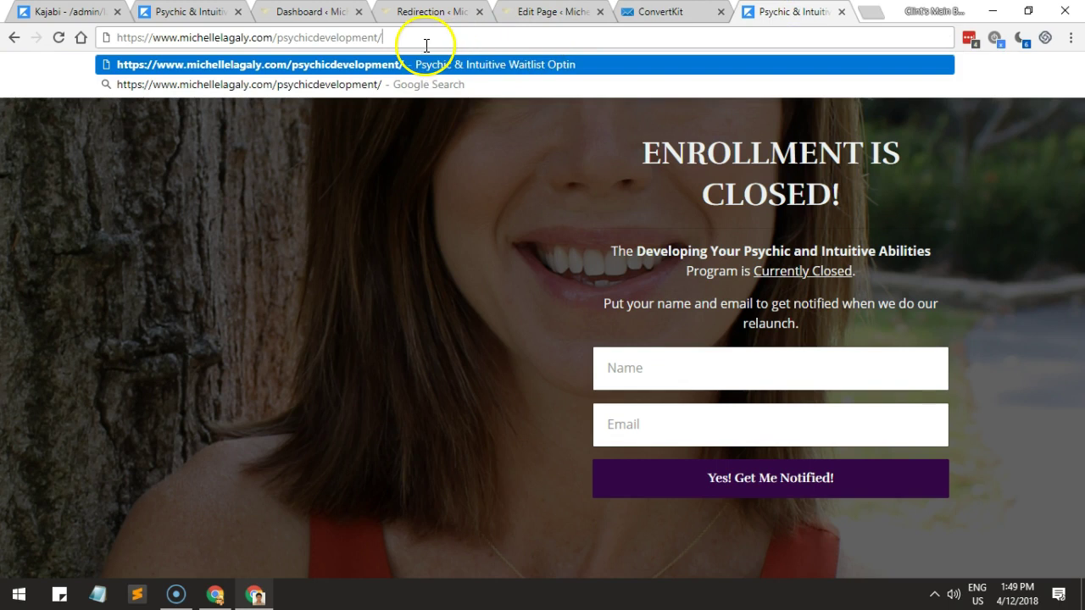
key(BackSpace)
key(Return)
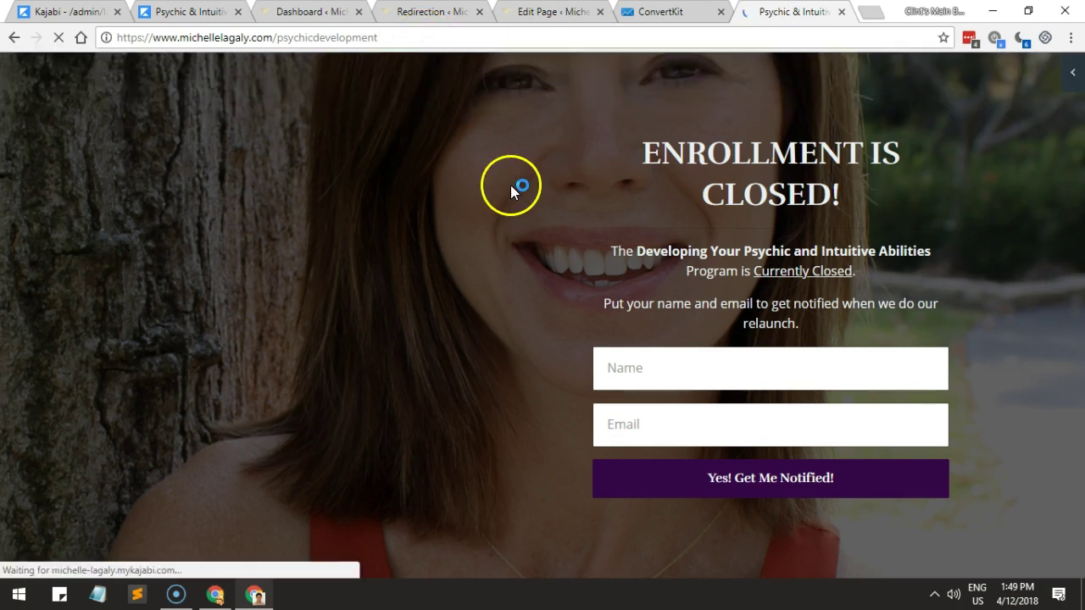
click(540, 234)
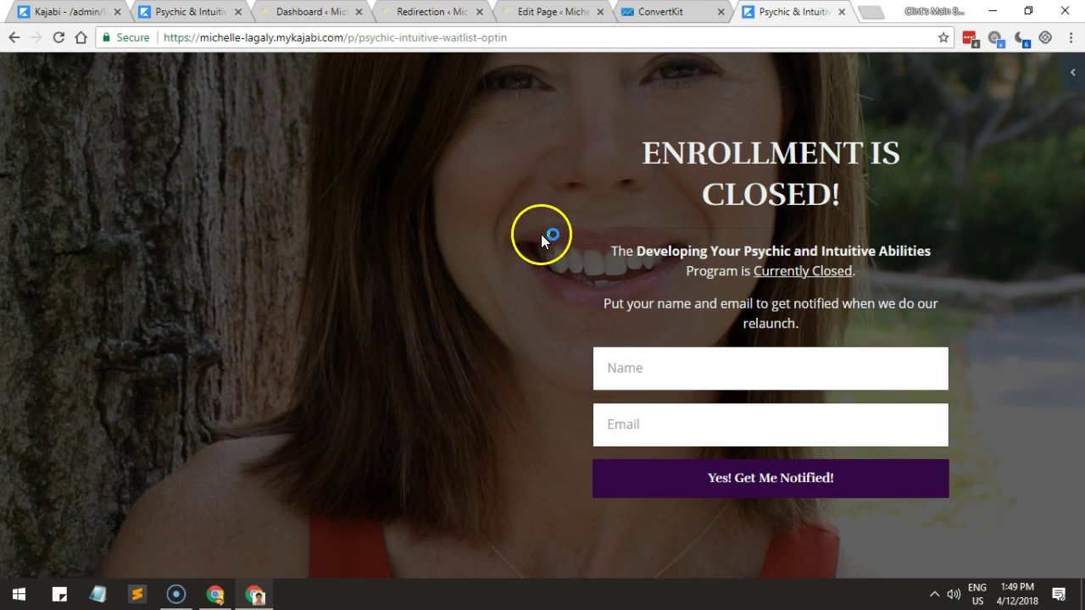